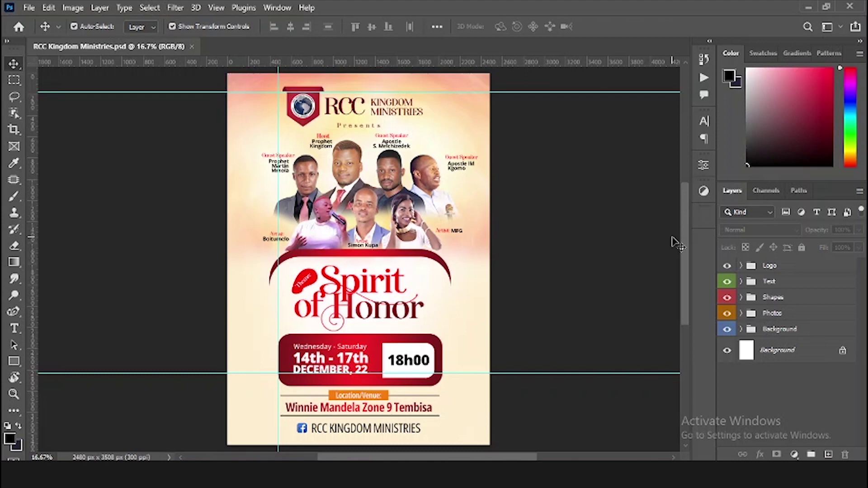
Step: Create a new portrait A3 document, 297 x 420 mm at 300 ppi, and fit it in the window
{"action": "key", "text": "ctrl+n"}
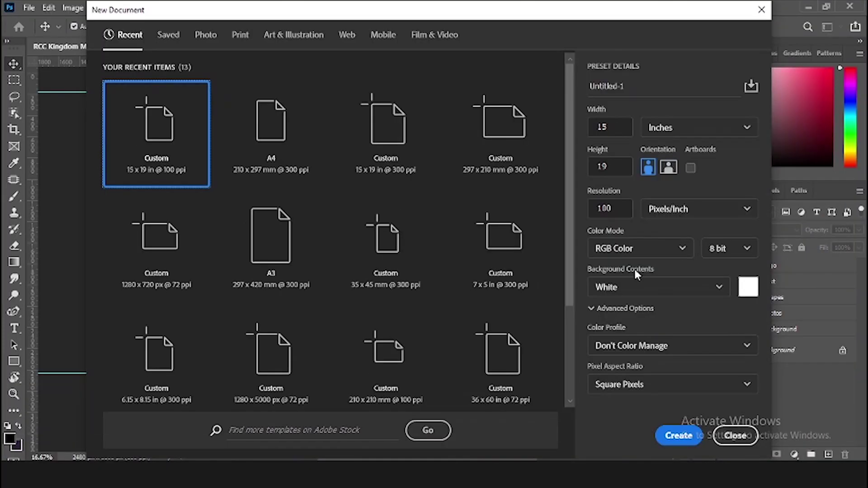
{"action": "left_click", "coordinate": [279, 257]}
{"action": "left_click", "coordinate": [664, 437]}
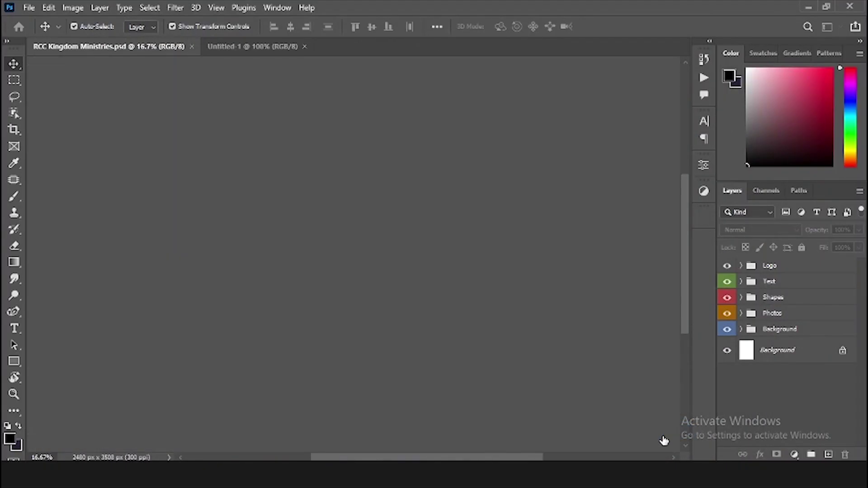
{"action": "key", "text": "ctrl+0"}
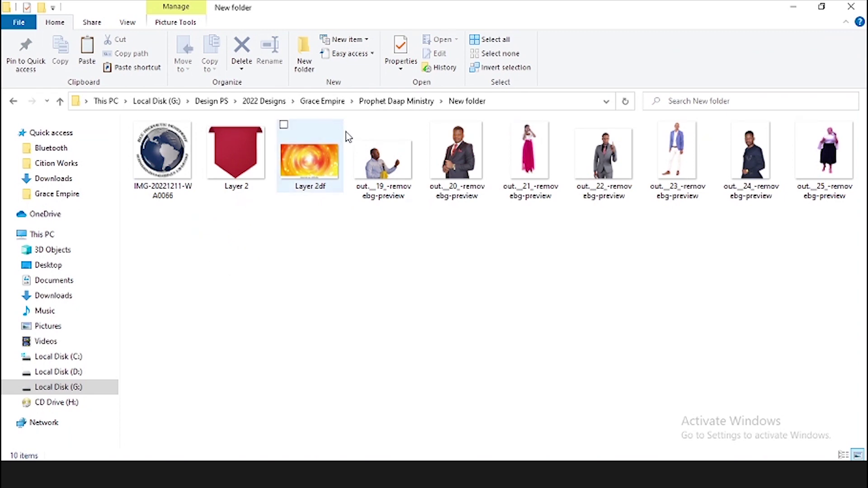
Step: Place the seven cutout photos, out__19 through out__25, on the page as separate layers at their original scale
{"action": "left_click", "coordinate": [383, 171]}
{"action": "left_click", "coordinate": [825, 161], "text": "shift"}
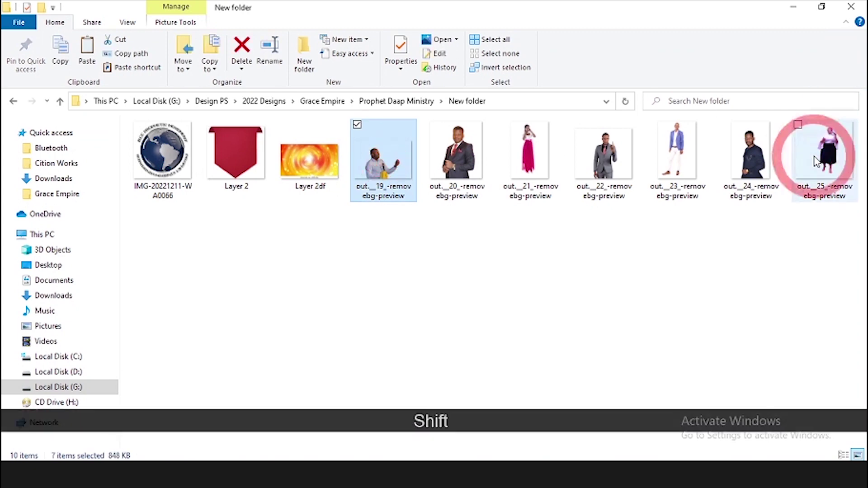
{"action": "left_click_drag", "start_coordinate": [826, 163], "coordinate": [349, 443]}
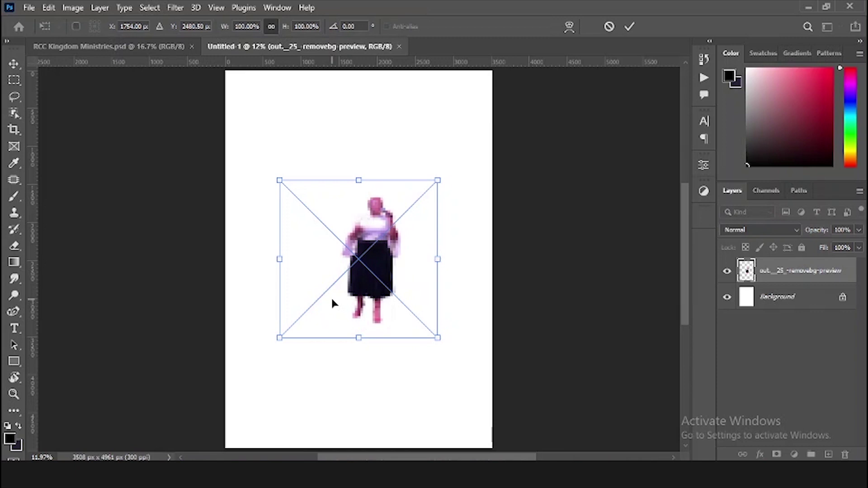
{"action": "double_click", "coordinate": [349, 257]}
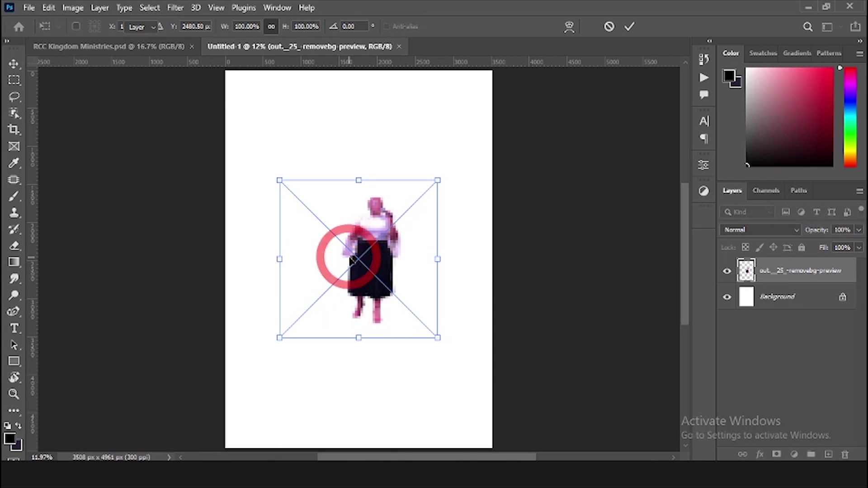
{"action": "double_click", "coordinate": [388, 255]}
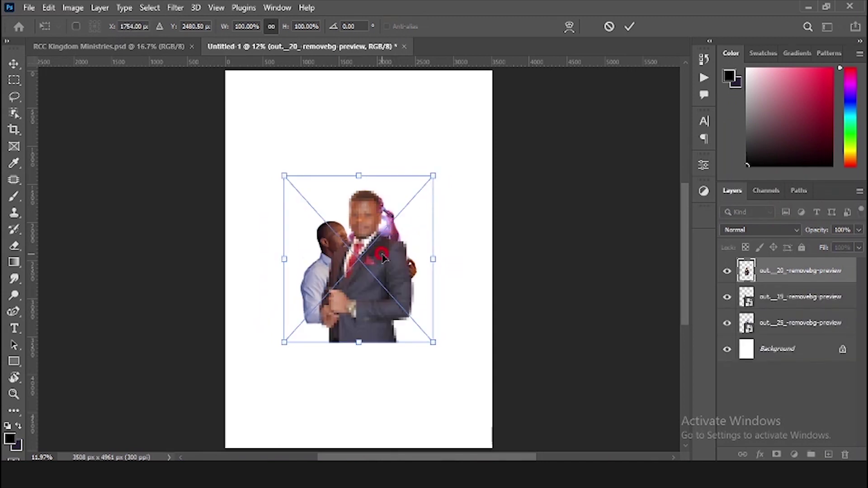
{"action": "double_click", "coordinate": [383, 257]}
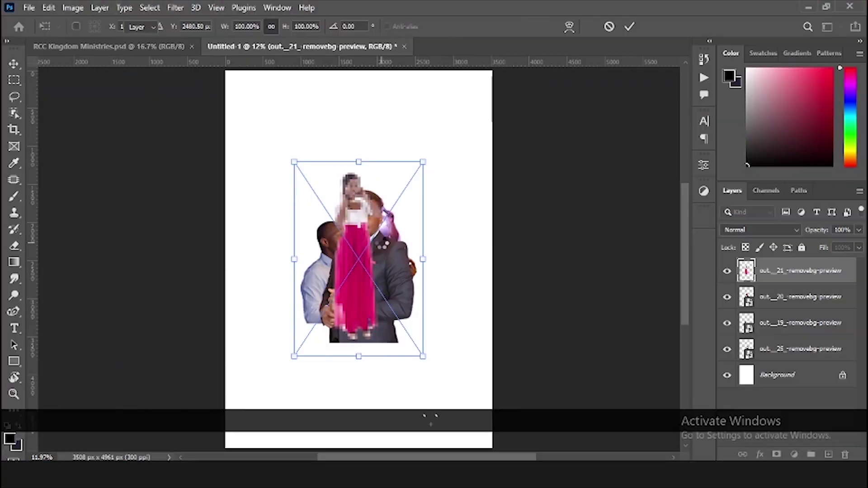
{"action": "double_click", "coordinate": [382, 247]}
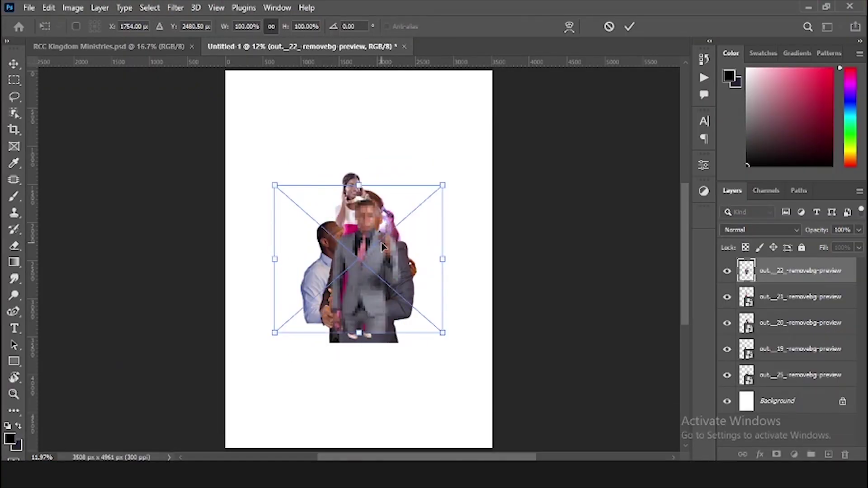
{"action": "double_click", "coordinate": [382, 246]}
{"action": "double_click", "coordinate": [383, 246]}
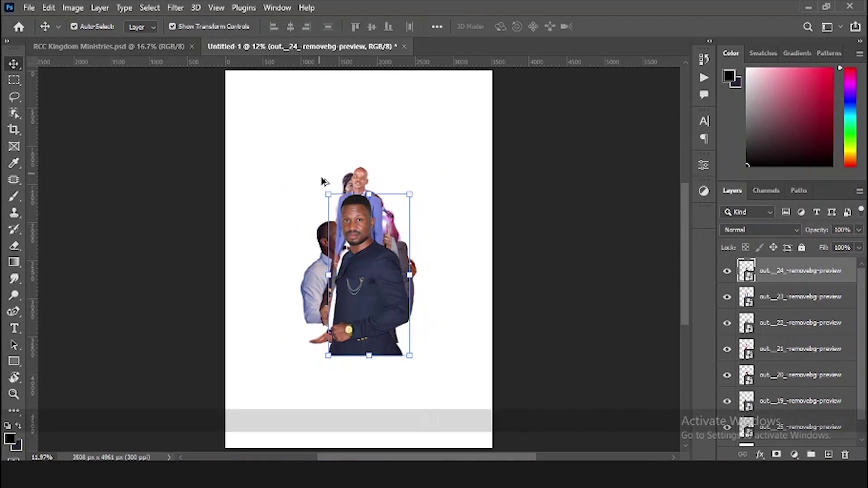
Step: Move the out__24 photo of the man in navy out of the stacked photos to their right
{"action": "scroll", "coordinate": [324, 181], "scroll_direction": "up", "scroll_amount": 3}
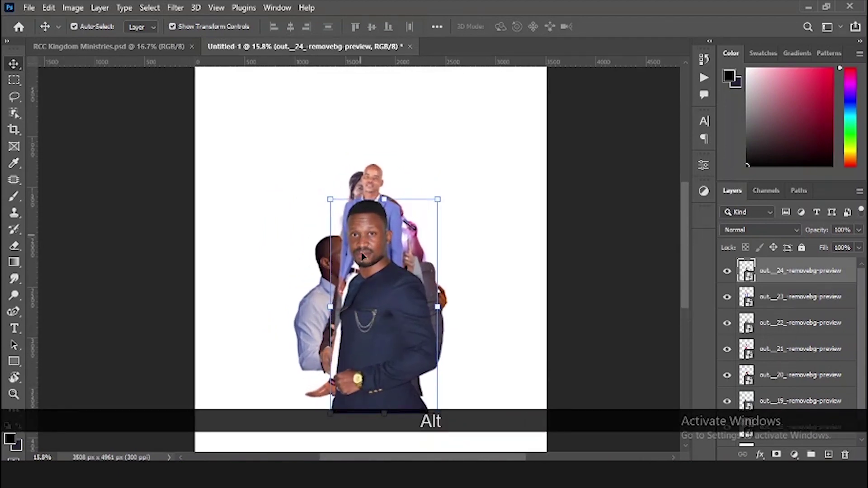
{"action": "scroll", "coordinate": [441, 189], "scroll_direction": "down", "scroll_amount": 2}
{"action": "left_click_drag", "start_coordinate": [396, 270], "coordinate": [461, 245]}
Step: Rasterize all seven placed photo layers, undoing and redoing the conversion once to compare the layer thumbnails
{"action": "scroll", "coordinate": [798, 345], "scroll_direction": "down", "scroll_amount": 1}
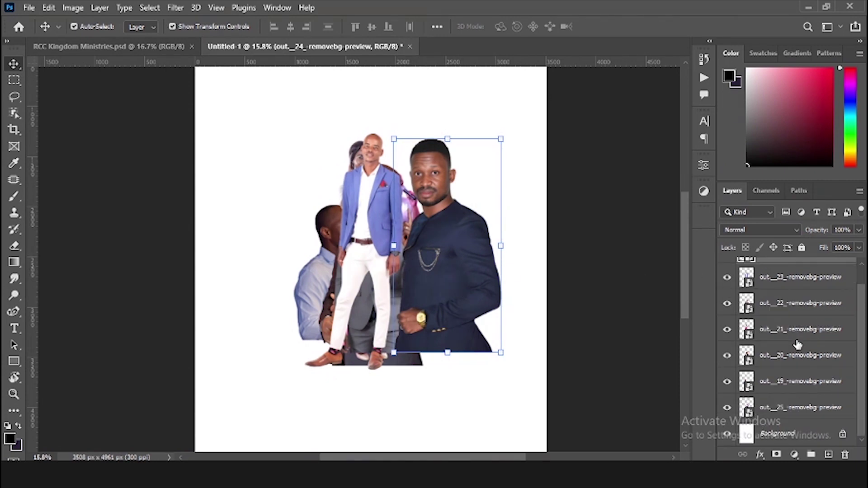
{"action": "scroll", "coordinate": [796, 312], "scroll_direction": "up", "scroll_amount": 1}
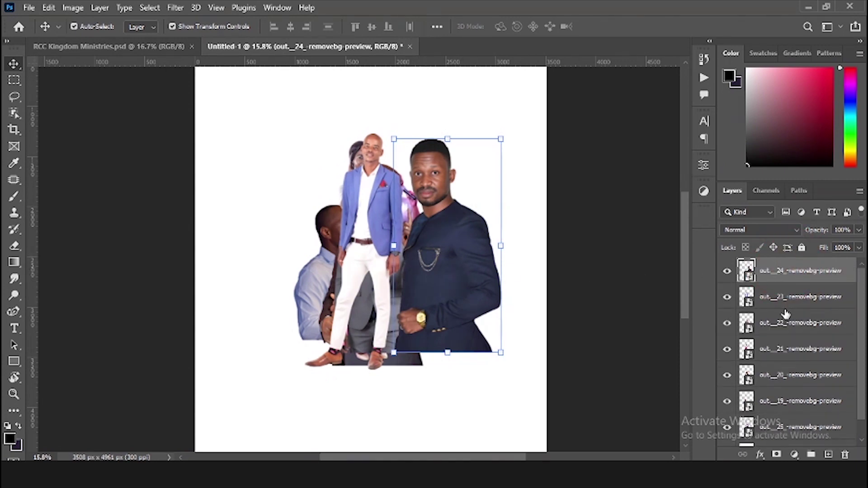
{"action": "scroll", "coordinate": [792, 365], "scroll_direction": "down", "scroll_amount": 1}
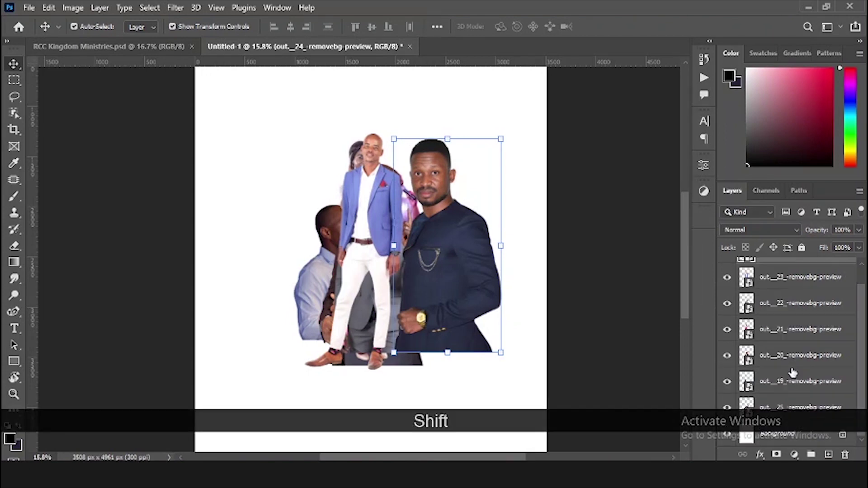
{"action": "left_click", "coordinate": [798, 408], "text": "shift"}
{"action": "scroll", "coordinate": [796, 351], "scroll_direction": "up", "scroll_amount": 1}
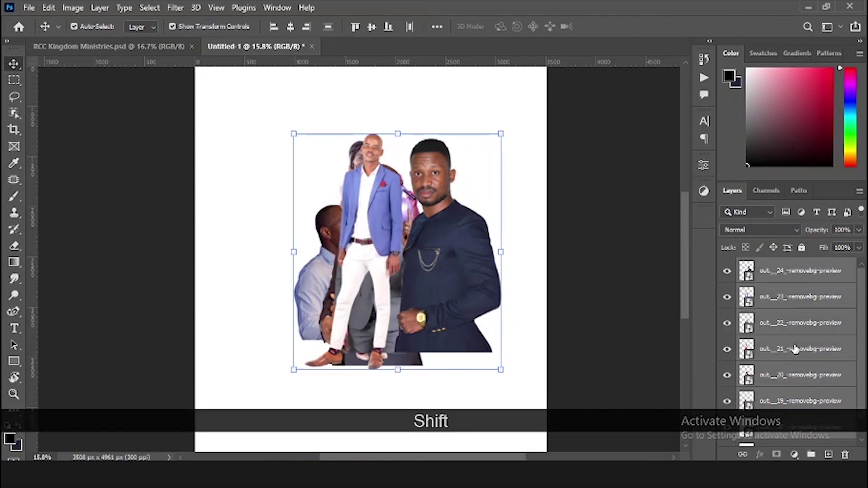
{"action": "right_click", "coordinate": [793, 348]}
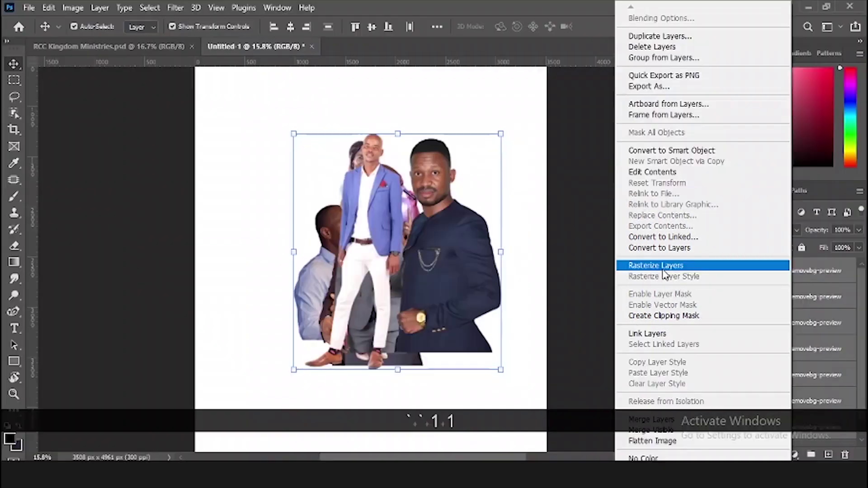
{"action": "left_click", "coordinate": [663, 267]}
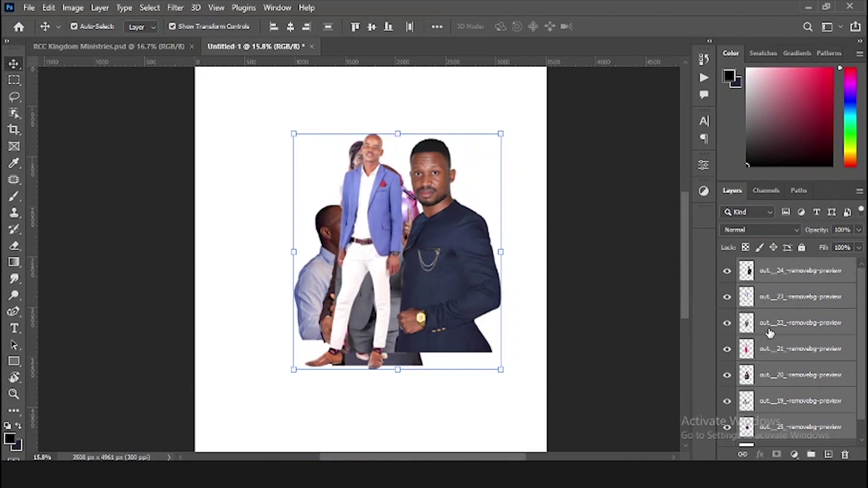
{"action": "key", "text": "ctrl+z"}
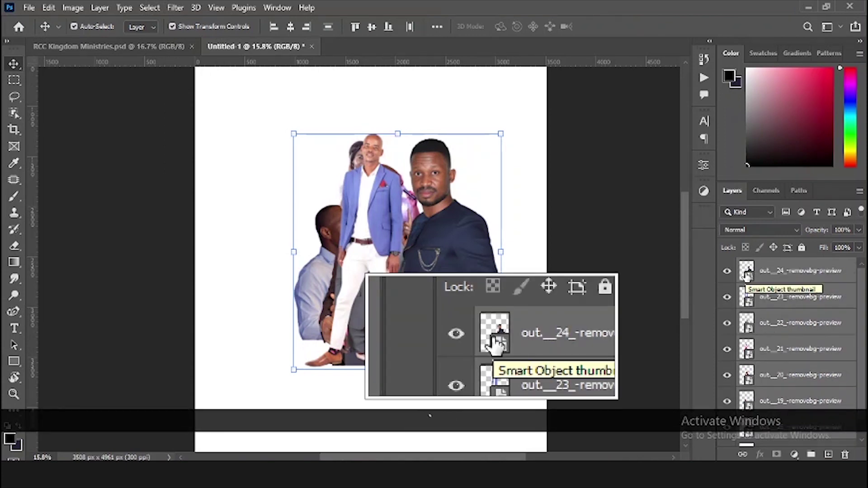
{"action": "key", "text": "ctrl+shift+z"}
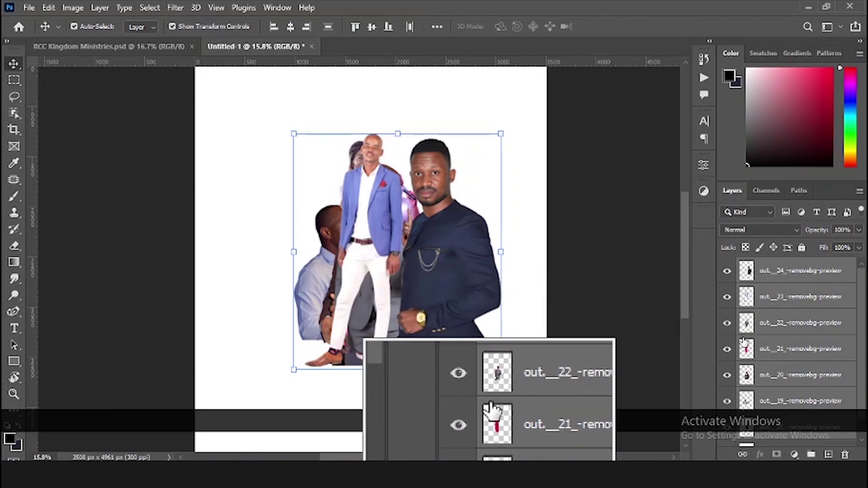
{"action": "left_click", "coordinate": [644, 249]}
Step: Move the man in navy further right and delete the part of his photo below the chest
{"action": "left_click_drag", "start_coordinate": [439, 265], "coordinate": [471, 254]}
{"action": "key", "text": "m"}
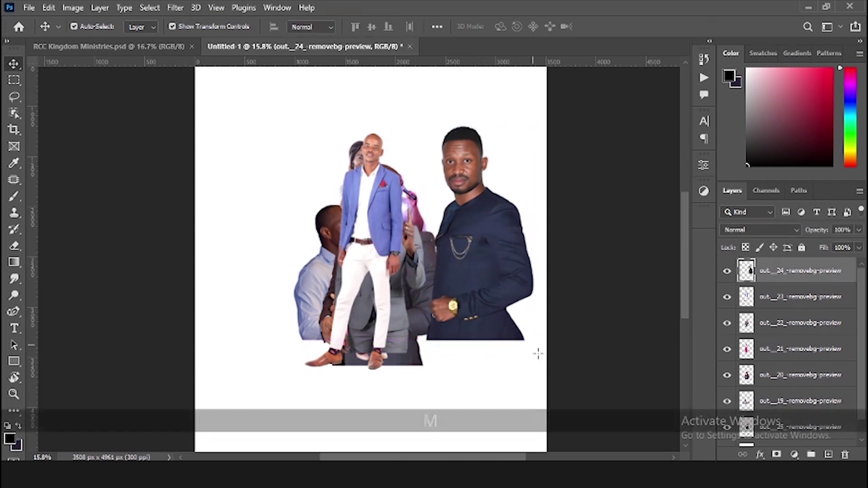
{"action": "mouse_move", "coordinate": [548, 382]}
{"action": "left_mouse_down"}
{"action": "mouse_move", "coordinate": [403, 259]}
{"action": "mouse_move", "coordinate": [401, 271]}
{"action": "left_mouse_up"}
{"action": "key", "text": "Delete"}
{"action": "left_click_drag", "start_coordinate": [548, 299], "coordinate": [411, 253]}
{"action": "key", "text": "Delete"}
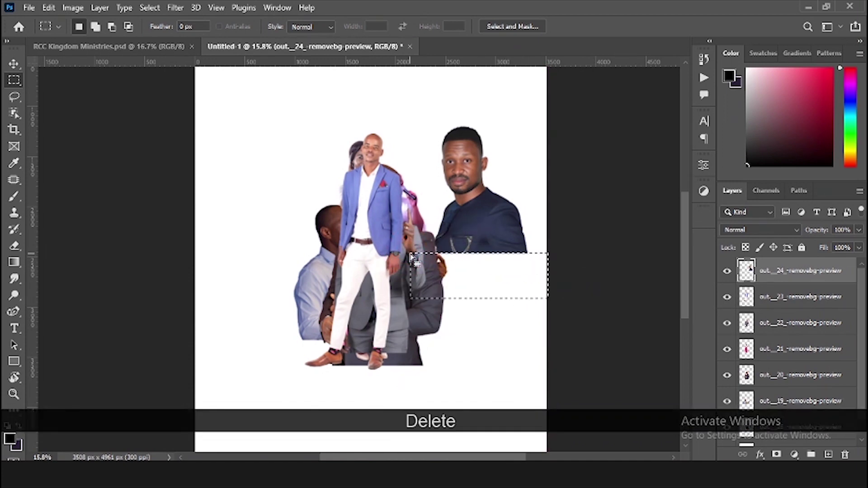
{"action": "key", "text": "ctrl+d"}
Step: Move the man in the blue blazer clear of the stack and crop his photo to head and torso
{"action": "key", "text": "v"}
{"action": "left_click_drag", "start_coordinate": [329, 200], "coordinate": [245, 195]}
{"action": "key", "text": "m"}
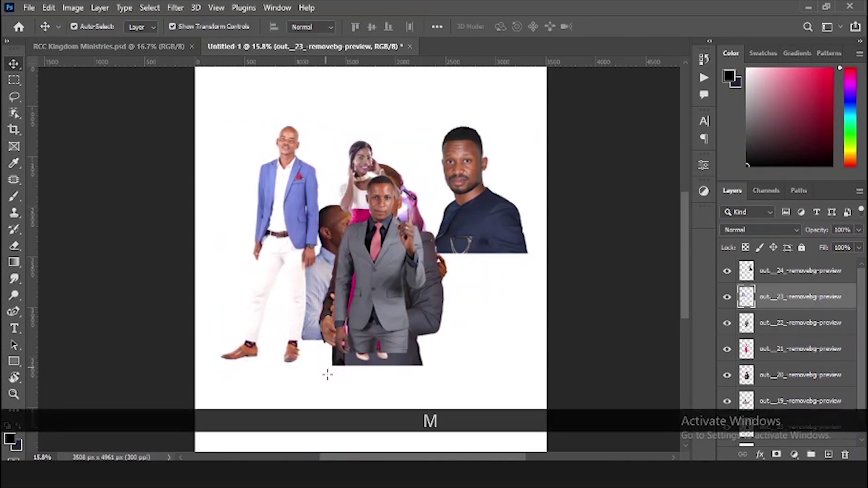
{"action": "left_click_drag", "start_coordinate": [331, 387], "coordinate": [194, 210]}
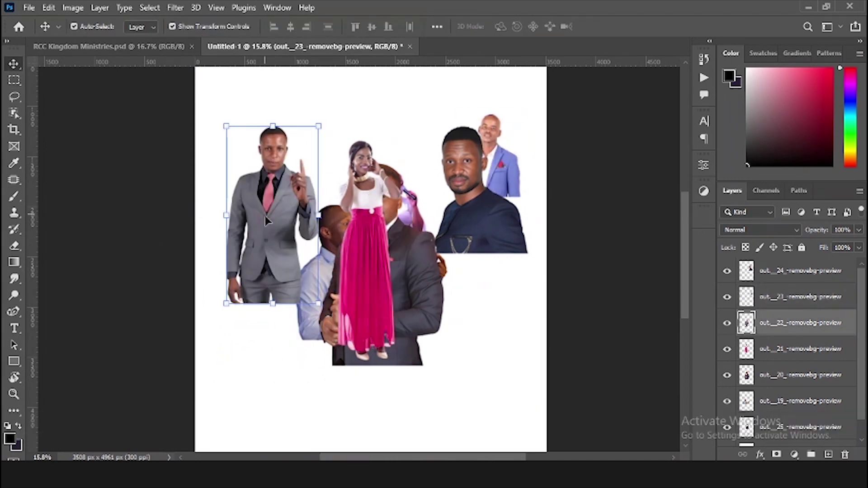
Step: Delete the part of the out__22 photo of the man in the gray suit below his chest
{"action": "key", "text": "m"}
{"action": "left_click_drag", "start_coordinate": [316, 333], "coordinate": [214, 216]}
{"action": "key", "text": "Delete"}
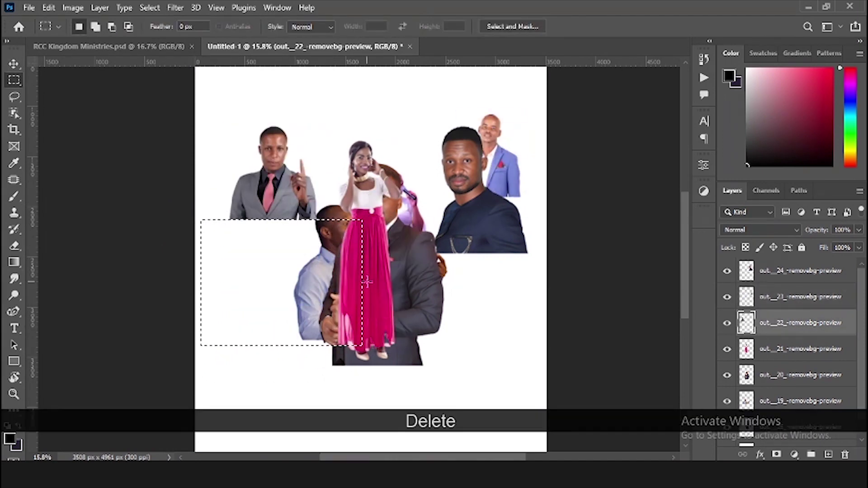
Step: Crop the out__21 photo of the woman in the pink skirt near the waist and move it to the lower left
{"action": "key", "text": "m"}
{"action": "left_click_drag", "start_coordinate": [446, 390], "coordinate": [296, 220]}
{"action": "key", "text": "v"}
{"action": "left_click_drag", "start_coordinate": [366, 195], "coordinate": [240, 287]}
Step: Delete the lower body from the out__20 photo of the man in the dark suit and move it to the upper left
{"action": "left_click_drag", "start_coordinate": [385, 272], "coordinate": [384, 245]}
{"action": "key", "text": "m"}
{"action": "left_click_drag", "start_coordinate": [470, 358], "coordinate": [283, 262]}
{"action": "key", "text": "Delete"}
{"action": "key", "text": "ctrl+d"}
{"action": "key", "text": "v"}
{"action": "left_click_drag", "start_coordinate": [377, 199], "coordinate": [264, 156]}
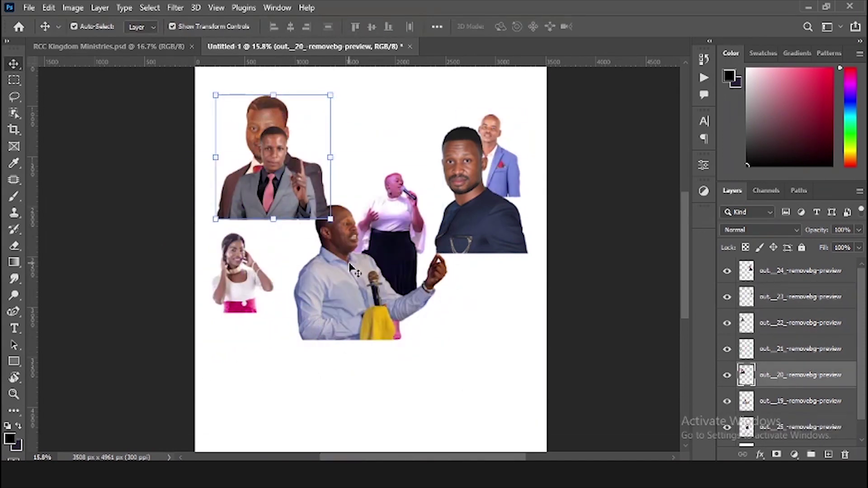
Step: Crop the out__19 photo of the man with the microphone to head and chest, setting it beside the woman in the pink skirt
{"action": "left_click_drag", "start_coordinate": [353, 271], "coordinate": [360, 255]}
{"action": "key", "text": "m"}
{"action": "left_click_drag", "start_coordinate": [494, 352], "coordinate": [291, 269]}
{"action": "key", "text": "Delete"}
Step: Delete the part of the out__25 photo of the woman singing below her waist
{"action": "left_click", "coordinate": [801, 427]}
{"action": "left_click_drag", "start_coordinate": [471, 376], "coordinate": [311, 235]}
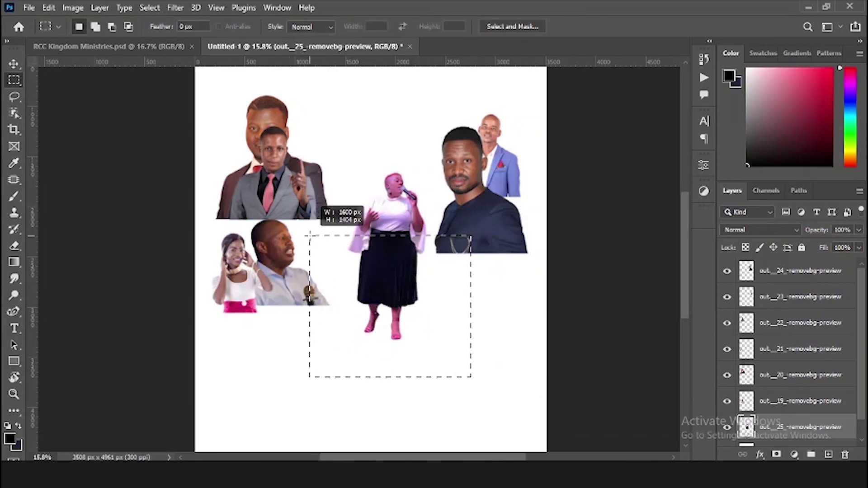
{"action": "key", "text": "Delete"}
{"action": "key", "text": "ctrl+d"}
Step: Move the singer down, the gray-suited man above her, and the dark-suited and navy-clad men side by side near the page centre
{"action": "key", "text": "v"}
{"action": "left_click_drag", "start_coordinate": [362, 210], "coordinate": [364, 301]}
{"action": "left_click_drag", "start_coordinate": [289, 177], "coordinate": [430, 249]}
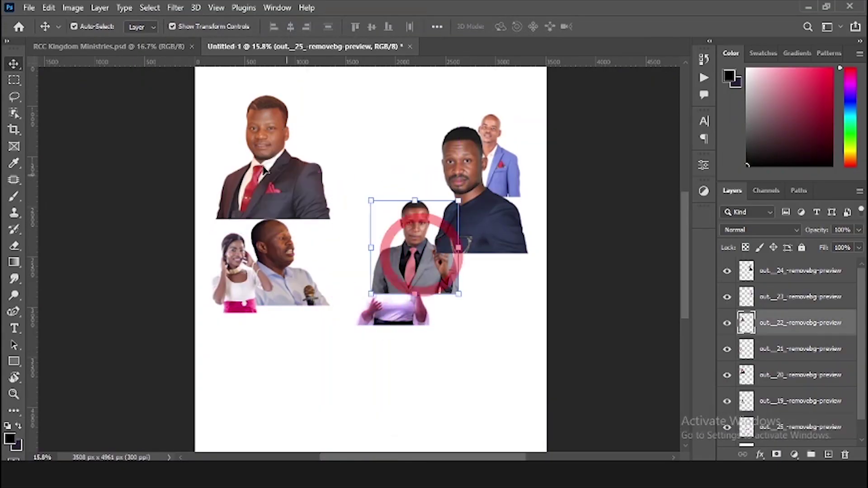
{"action": "left_click_drag", "start_coordinate": [278, 170], "coordinate": [336, 182]}
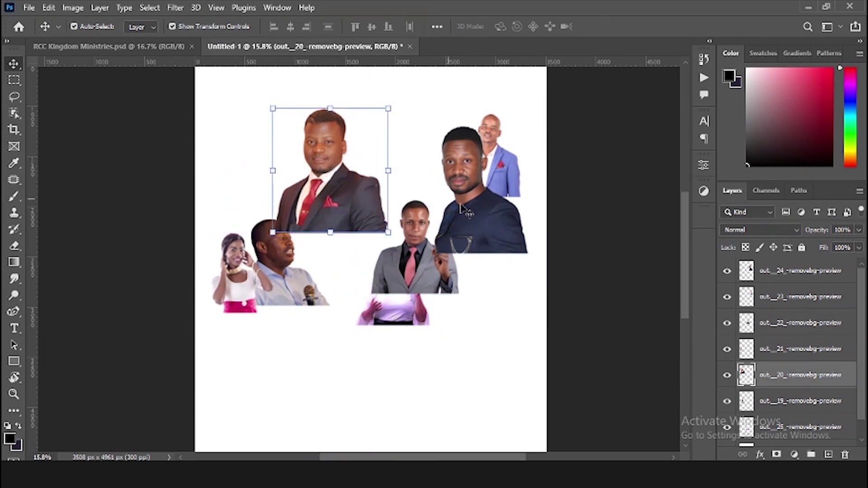
{"action": "left_click_drag", "start_coordinate": [463, 210], "coordinate": [398, 197]}
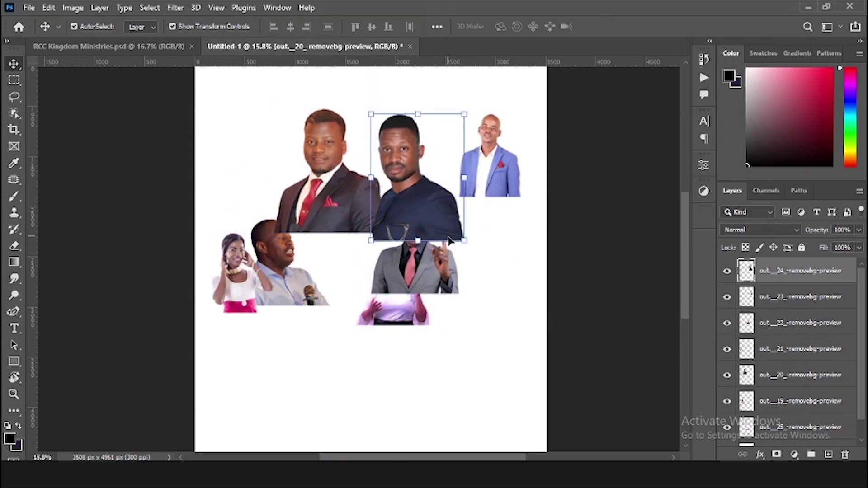
Step: Scale the out__24 photo of the man in navy down to about 58% around its centre
{"action": "key", "text": "alt"}
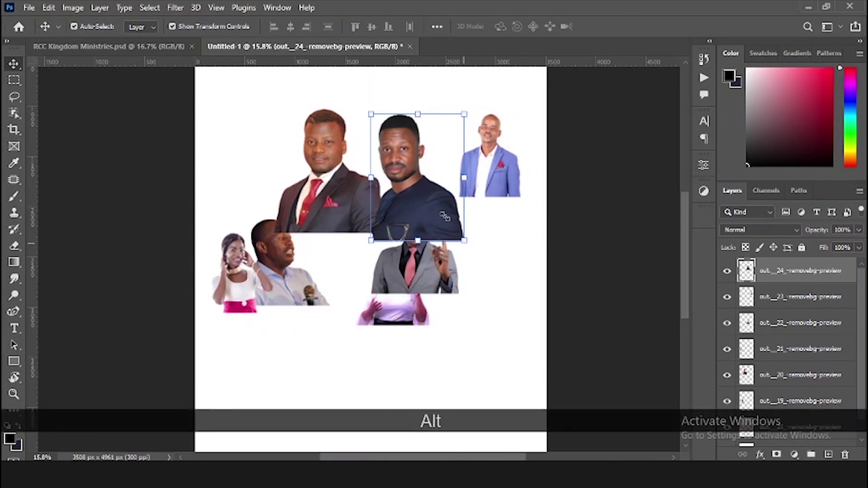
{"action": "left_click_drag", "start_coordinate": [465, 243], "coordinate": [445, 217]}
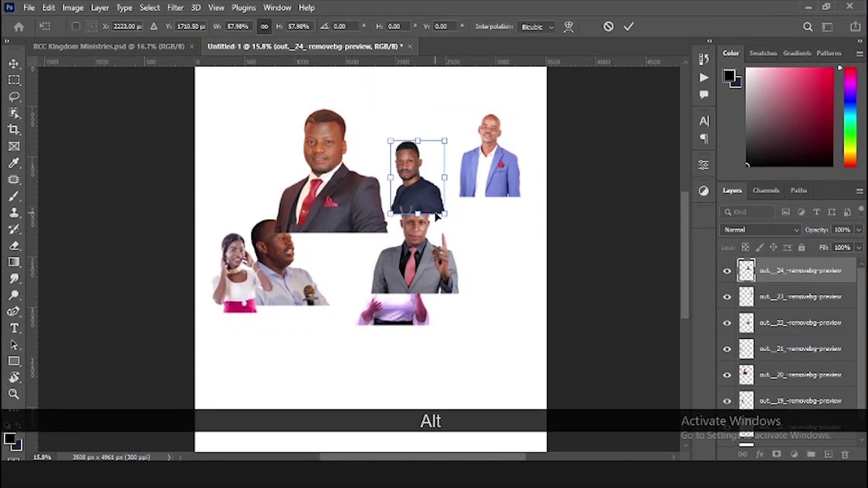
{"action": "key", "text": "Return"}
Step: Scale the out__20 photo of the man in the dark suit to about 75% around its centre and add a layer mask
{"action": "left_click", "coordinate": [385, 226]}
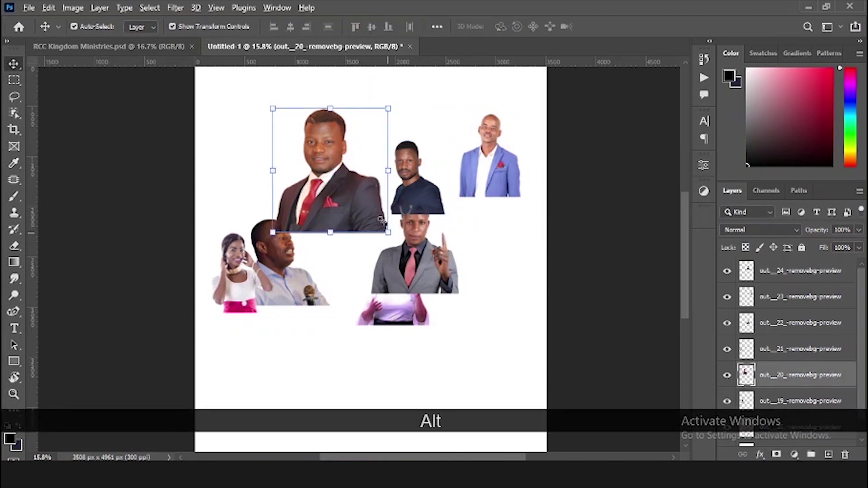
{"action": "left_click_drag", "start_coordinate": [382, 220], "coordinate": [368, 206]}
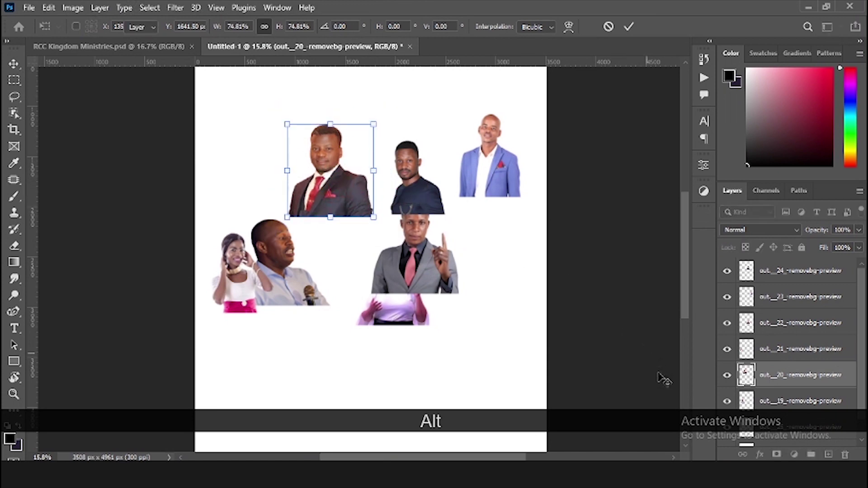
{"action": "key", "text": "Return"}
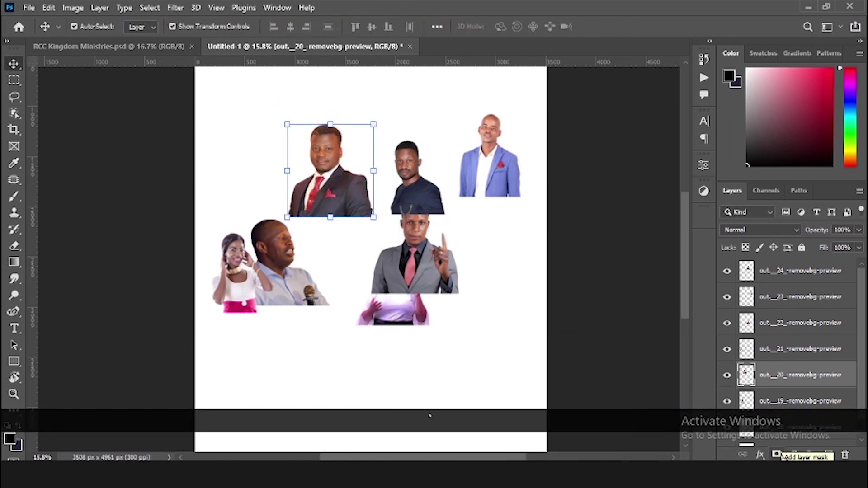
{"action": "left_click", "coordinate": [777, 455]}
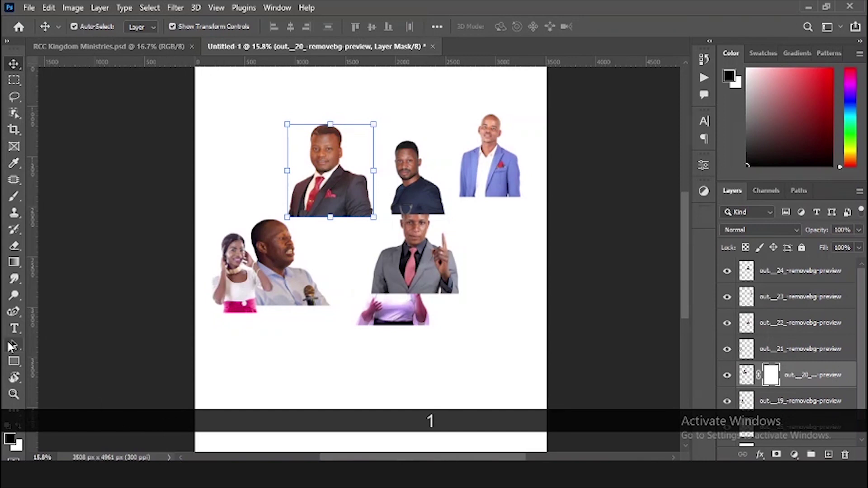
Step: Fade the lower edges of the dark-suited man and the raised man in navy with a black 500 px brush on layer masks
{"action": "left_click", "coordinate": [19, 200]}
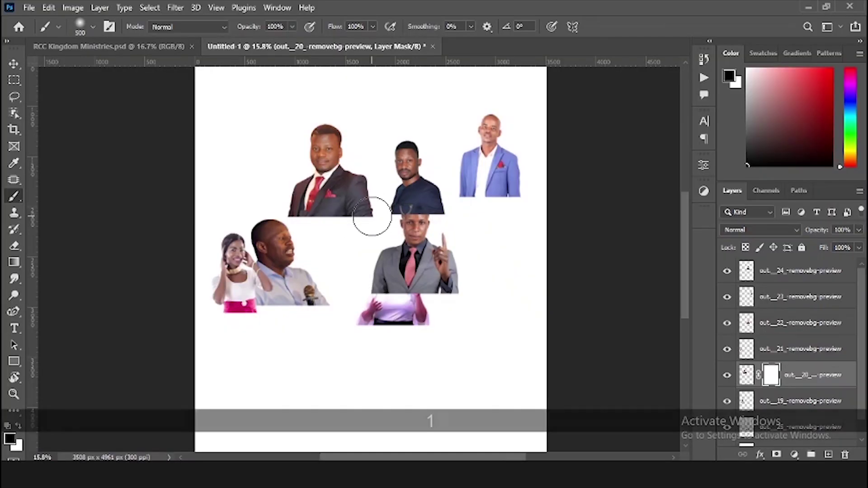
{"action": "mouse_move", "coordinate": [379, 225]}
{"action": "left_mouse_down"}
{"action": "mouse_move", "coordinate": [264, 239]}
{"action": "mouse_move", "coordinate": [233, 222]}
{"action": "mouse_move", "coordinate": [280, 242]}
{"action": "mouse_move", "coordinate": [250, 222]}
{"action": "mouse_move", "coordinate": [372, 240]}
{"action": "mouse_move", "coordinate": [402, 225]}
{"action": "mouse_move", "coordinate": [331, 236]}
{"action": "mouse_move", "coordinate": [381, 229]}
{"action": "left_mouse_up"}
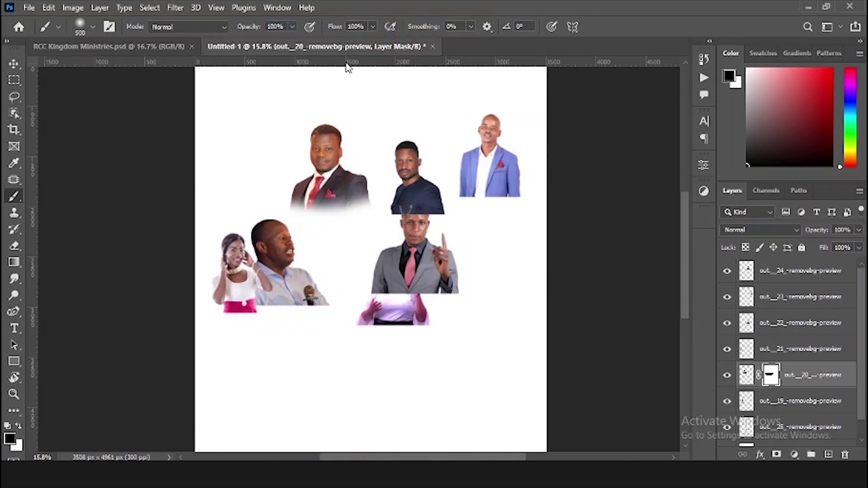
{"action": "key", "text": "v"}
{"action": "mouse_move", "coordinate": [416, 209]}
{"action": "left_mouse_down"}
{"action": "mouse_move", "coordinate": [428, 185]}
{"action": "mouse_move", "coordinate": [447, 195]}
{"action": "mouse_move", "coordinate": [411, 209]}
{"action": "mouse_move", "coordinate": [525, 206]}
{"action": "left_mouse_up"}
{"action": "left_click", "coordinate": [777, 455]}
{"action": "key", "text": "b"}
Step: Add a layer mask to the out__23 photo of the man in the light blue suit and fade its lower edge with the brush
{"action": "key", "text": "v"}
{"action": "left_click", "coordinate": [495, 176]}
{"action": "left_click", "coordinate": [777, 454]}
{"action": "key", "text": "b"}
Step: Move the gray-suited man up beneath the blue-suited man and fade his lower edge with a brushed layer mask
{"action": "key", "text": "v"}
{"action": "left_click_drag", "start_coordinate": [414, 265], "coordinate": [468, 235]}
{"action": "left_click", "coordinate": [776, 455]}
{"action": "key", "text": "b"}
{"action": "left_click_drag", "start_coordinate": [508, 274], "coordinate": [425, 272]}
Step: Fade the lower edges of the singer and the man with the microphone using brushed layer masks
{"action": "key", "text": "v"}
{"action": "left_click", "coordinate": [395, 303]}
{"action": "left_click", "coordinate": [777, 454]}
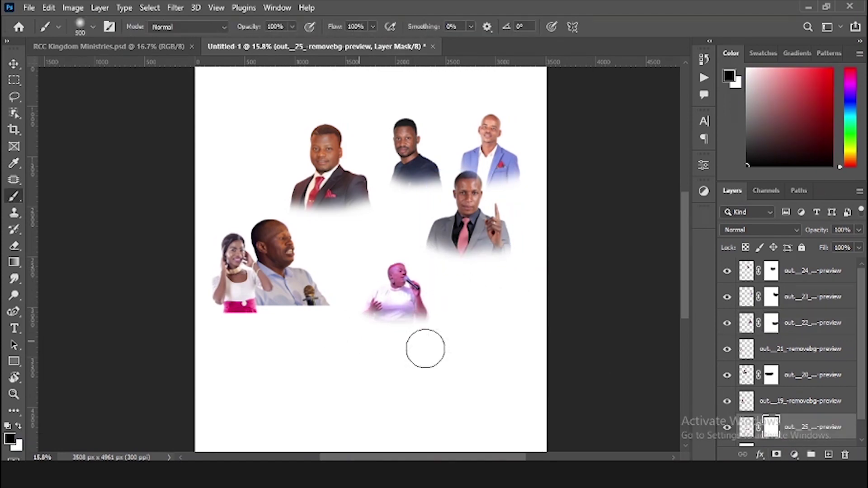
{"action": "key", "text": "b"}
{"action": "left_click_drag", "start_coordinate": [283, 309], "coordinate": [362, 310]}
Step: Add a layer mask to the out__21 photo of the woman in white and fade its lower edge with the brush
{"action": "key", "text": "v"}
{"action": "left_click", "coordinate": [240, 290]}
{"action": "left_click", "coordinate": [776, 454]}
{"action": "key", "text": "b"}
{"action": "left_click_drag", "start_coordinate": [215, 320], "coordinate": [266, 320]}
{"action": "key", "text": "v"}
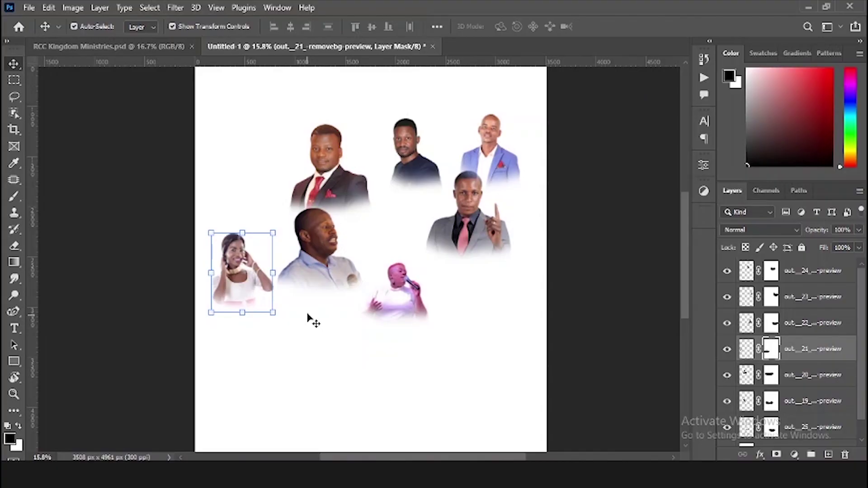
Step: Move the man with the microphone and the woman in white toward the centre and check the layout in RCC Kingdom Ministries.psd
{"action": "left_click_drag", "start_coordinate": [326, 252], "coordinate": [387, 265]}
{"action": "left_click_drag", "start_coordinate": [240, 270], "coordinate": [298, 256]}
{"action": "left_click", "coordinate": [151, 46]}
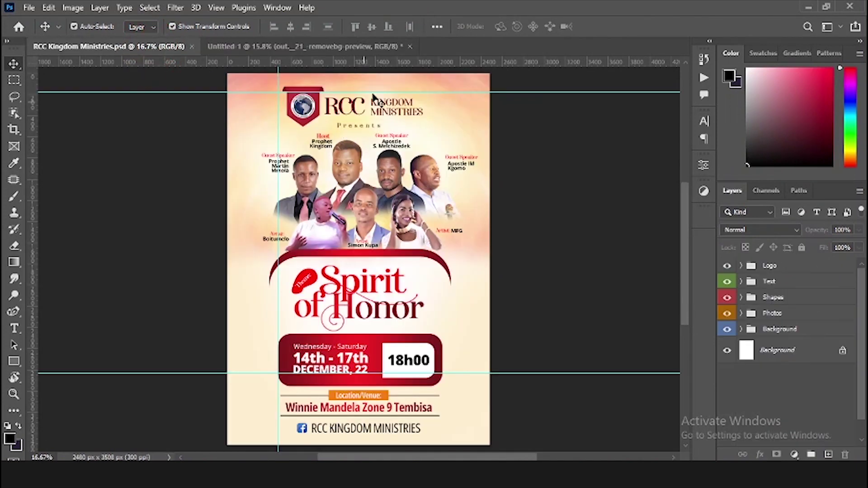
{"action": "left_click", "coordinate": [321, 47]}
Step: Arrange a back row with the gray-suited man, dark-suited man, man in navy and man with the microphone side by side
{"action": "left_click_drag", "start_coordinate": [349, 181], "coordinate": [356, 184]}
{"action": "left_click_drag", "start_coordinate": [417, 169], "coordinate": [403, 190]}
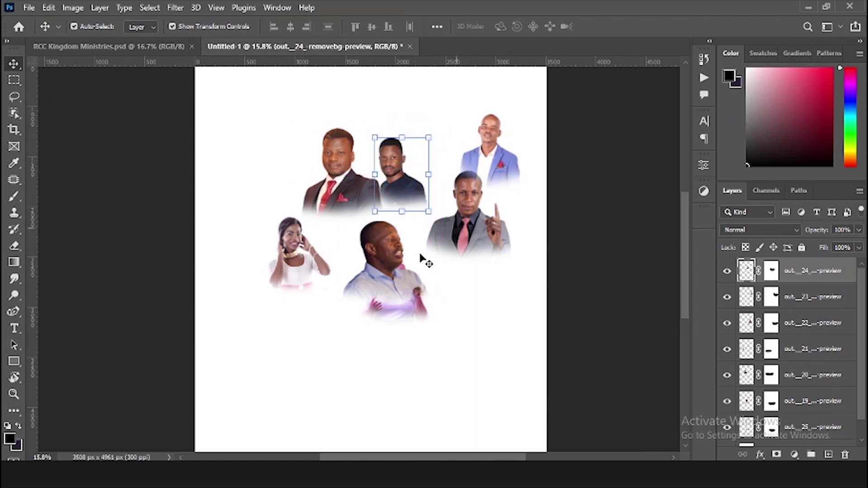
{"action": "left_click_drag", "start_coordinate": [398, 283], "coordinate": [453, 197]}
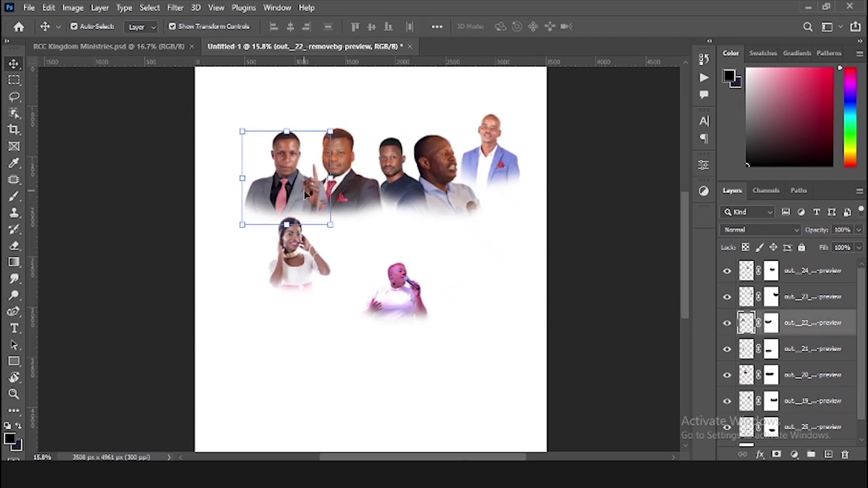
{"action": "left_click_drag", "start_coordinate": [304, 192], "coordinate": [315, 198]}
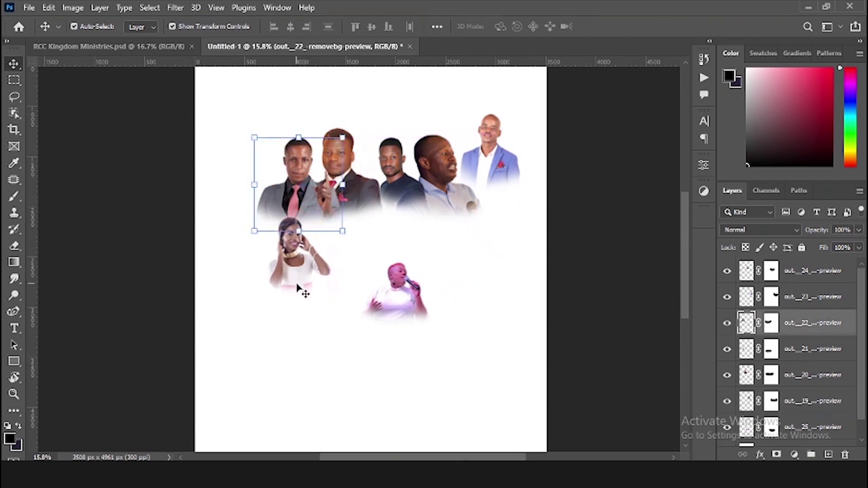
Step: Place the woman in white, the singer and the blue-suited man side by side as a front row below the four men
{"action": "left_click_drag", "start_coordinate": [296, 273], "coordinate": [332, 269]}
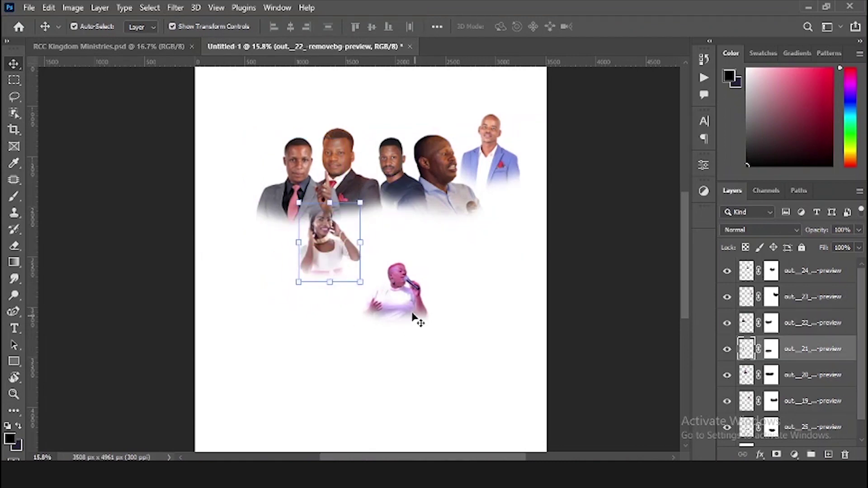
{"action": "left_click", "coordinate": [403, 267]}
{"action": "left_click_drag", "start_coordinate": [403, 267], "coordinate": [386, 206]}
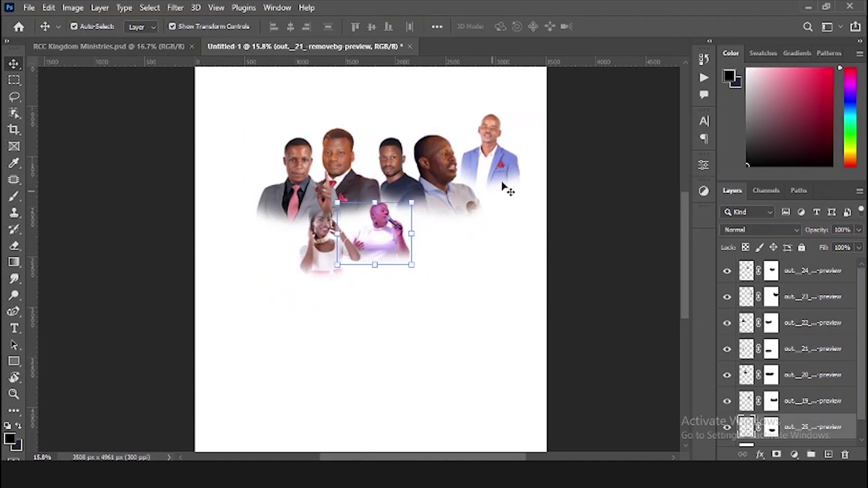
{"action": "left_click", "coordinate": [477, 239]}
{"action": "left_click_drag", "start_coordinate": [477, 239], "coordinate": [453, 254]}
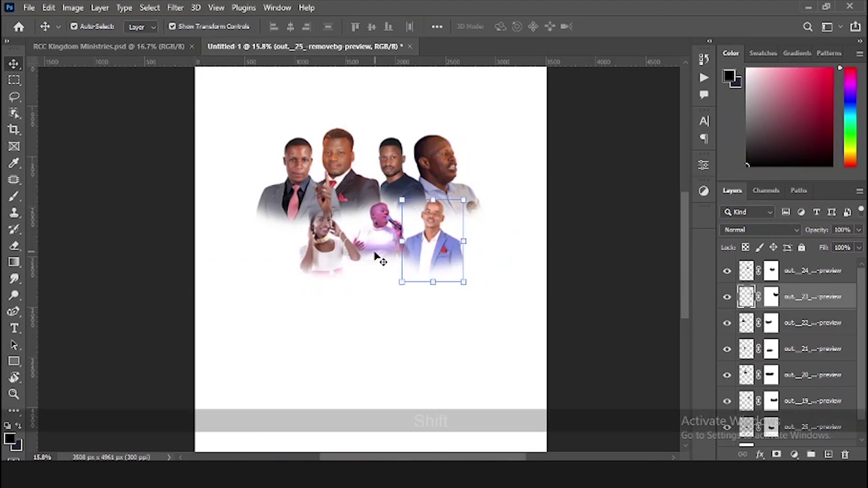
Step: Bring the three front-row photo layers out__23, out__21 and out__25 to the top of the layer stack
{"action": "left_click", "coordinate": [377, 238], "text": "shift"}
{"action": "left_click", "coordinate": [323, 254], "text": "shift"}
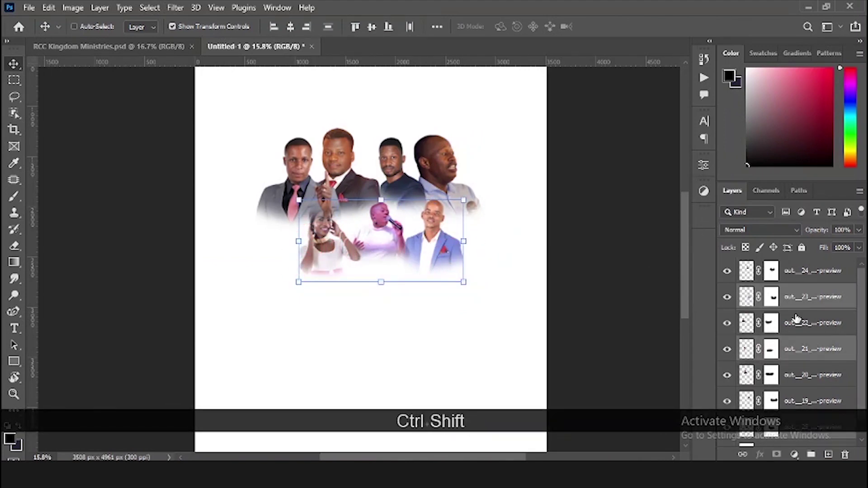
{"action": "key", "text": "ctrl+shift+bracketright"}
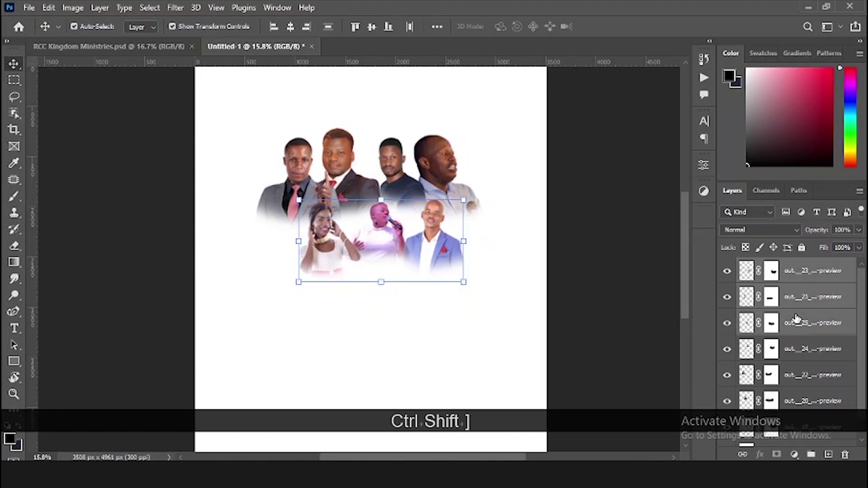
Step: Move the three front-row photos slightly up and enlarge them together so they overlap the back row
{"action": "left_click_drag", "start_coordinate": [434, 257], "coordinate": [428, 248]}
{"action": "mouse_move", "coordinate": [377, 193]}
{"action": "left_mouse_down"}
{"action": "mouse_move", "coordinate": [377, 184]}
{"action": "mouse_move", "coordinate": [375, 190]}
{"action": "left_mouse_up"}
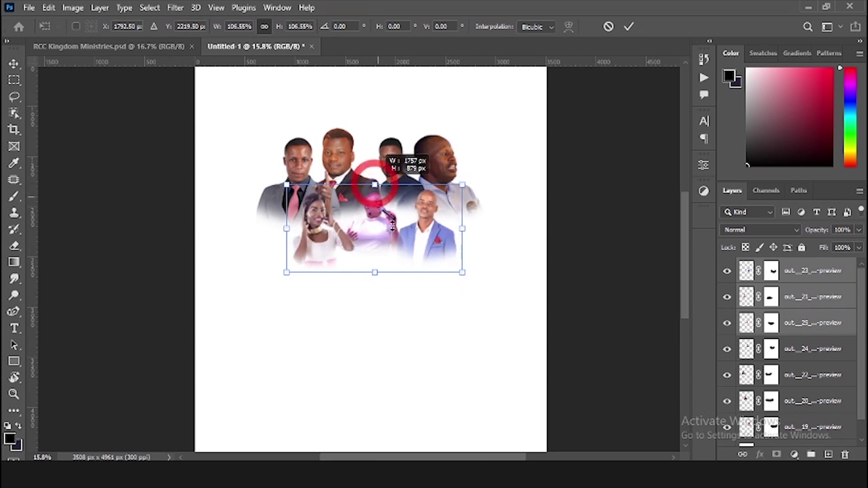
{"action": "key", "text": "Return"}
{"action": "left_click", "coordinate": [446, 351]}
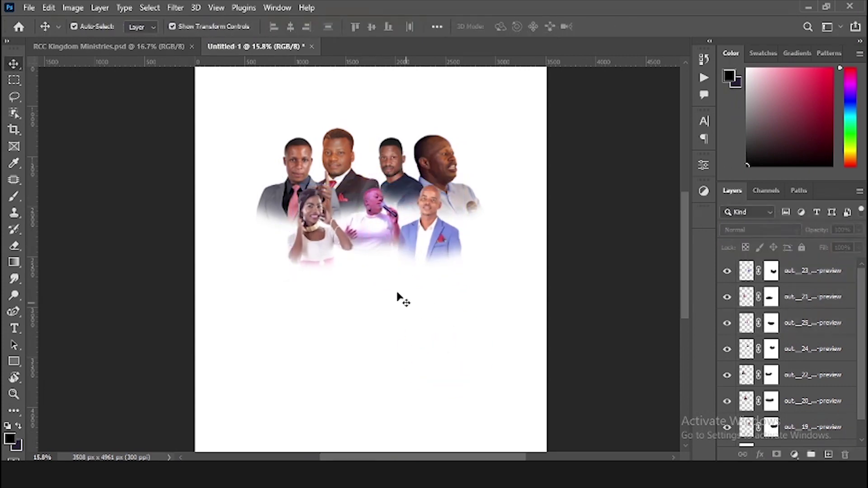
Step: Reorder the front row so the singer is on the left, the blue-suited man in the middle and the woman on the right
{"action": "left_click_drag", "start_coordinate": [336, 226], "coordinate": [406, 249]}
{"action": "left_click", "coordinate": [369, 332]}
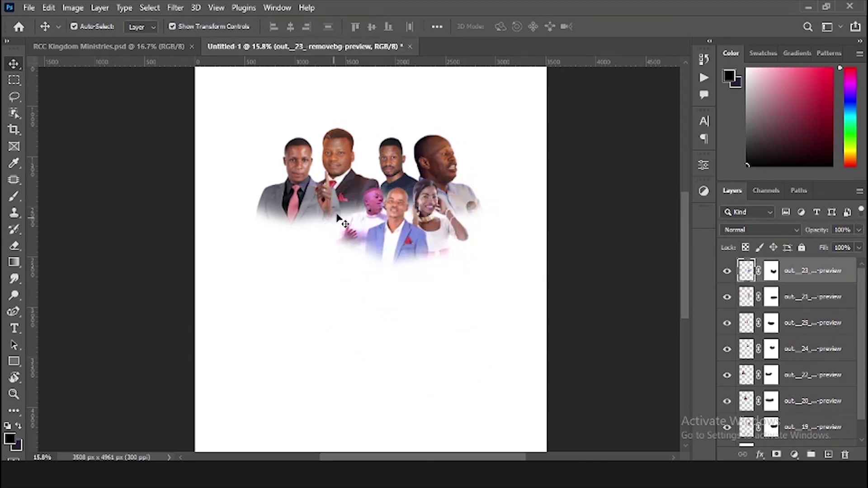
{"action": "left_click_drag", "start_coordinate": [369, 216], "coordinate": [328, 215]}
{"action": "left_click_drag", "start_coordinate": [402, 242], "coordinate": [387, 239]}
{"action": "left_click_drag", "start_coordinate": [453, 240], "coordinate": [447, 241]}
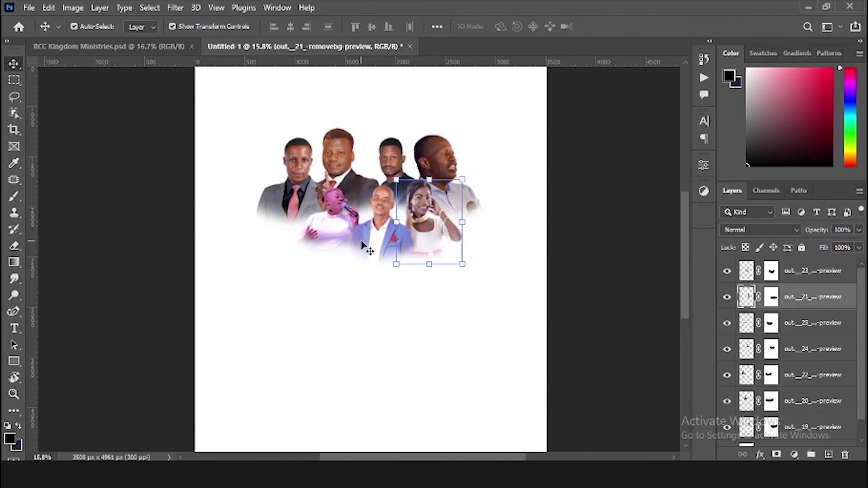
Step: Scale the out__25 singer photo up to about 107% and reposition it beside the blue-suited man
{"action": "left_click", "coordinate": [318, 205], "text": "shift"}
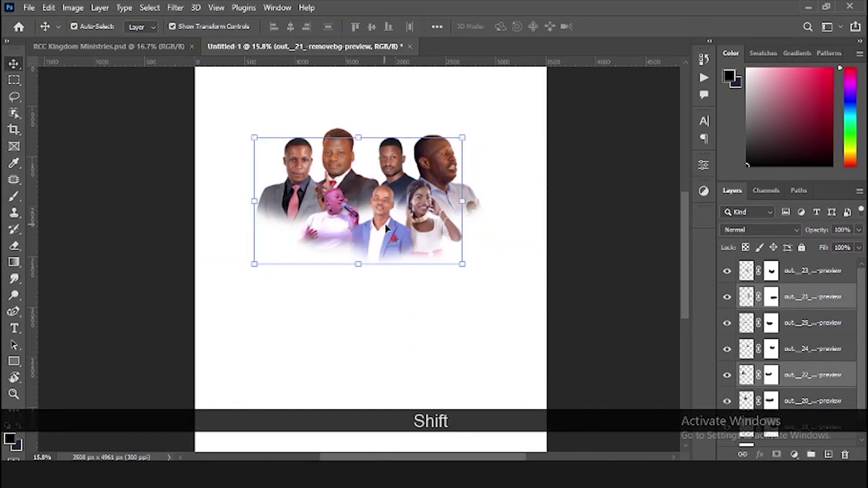
{"action": "left_click", "coordinate": [398, 329]}
{"action": "left_click", "coordinate": [444, 248]}
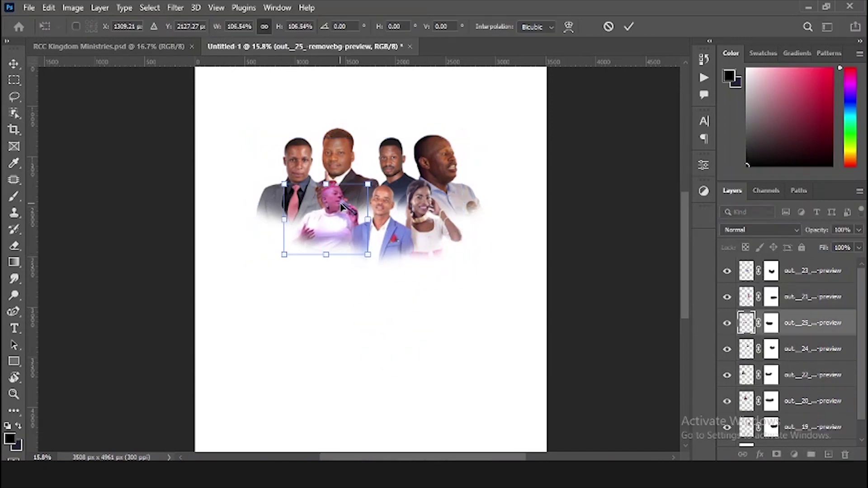
{"action": "left_click_drag", "start_coordinate": [340, 203], "coordinate": [337, 230]}
{"action": "key", "text": "Return"}
Step: Centre the blue-suited man in the front row and scale his photo up to about 125%
{"action": "left_click_drag", "start_coordinate": [401, 244], "coordinate": [438, 241]}
{"action": "left_click", "coordinate": [355, 235]}
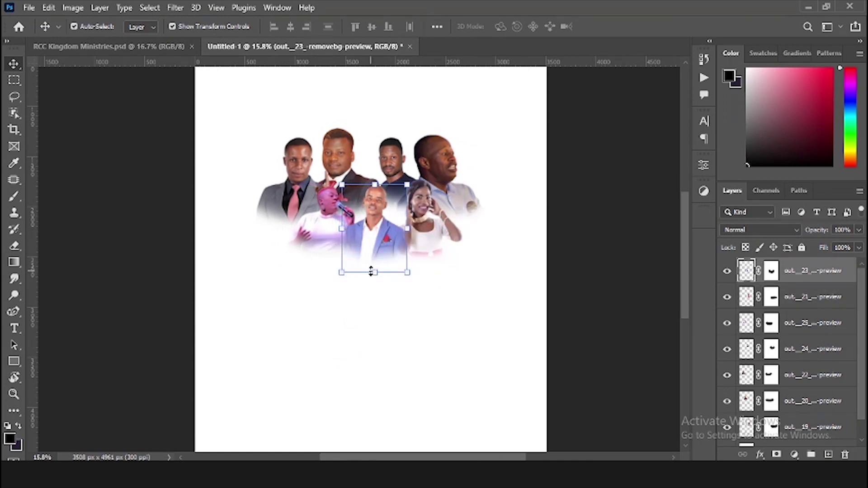
{"action": "left_click_drag", "start_coordinate": [371, 271], "coordinate": [371, 294]}
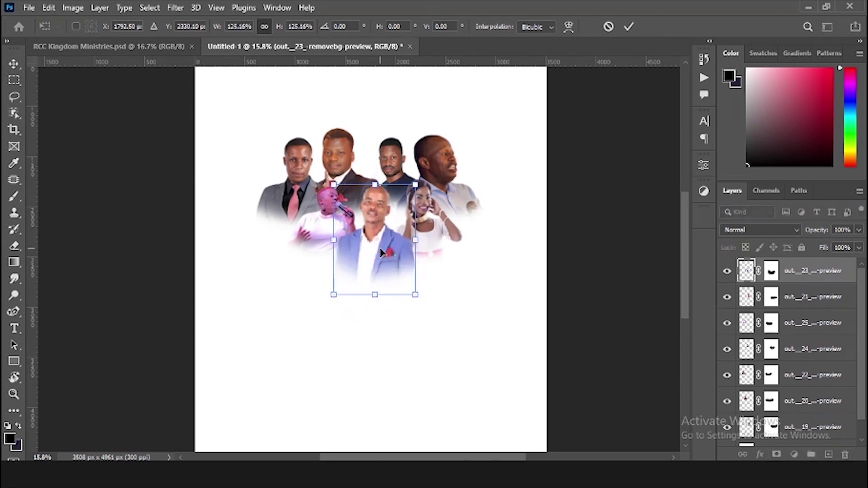
{"action": "left_click", "coordinate": [287, 267]}
Step: Scale the singer up to about 118%, shift her outward, and slightly enlarge the woman in white
{"action": "left_click", "coordinate": [320, 234]}
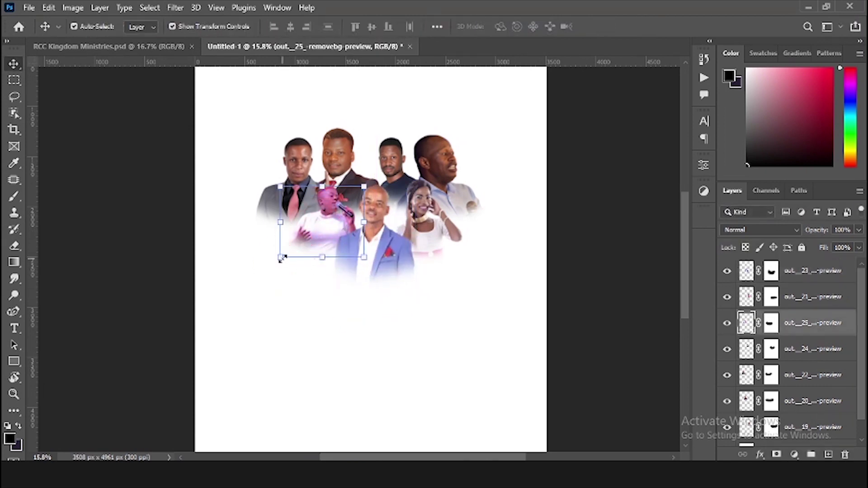
{"action": "left_click_drag", "start_coordinate": [282, 256], "coordinate": [267, 274]}
{"action": "left_click_drag", "start_coordinate": [302, 231], "coordinate": [297, 229]}
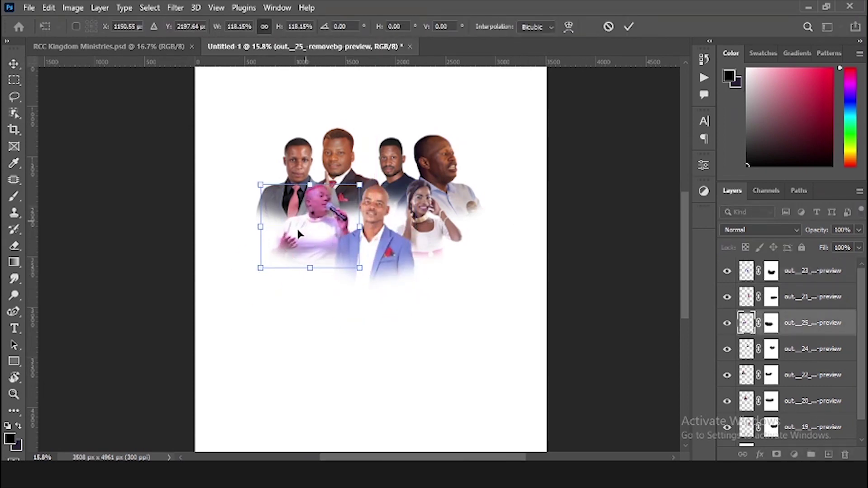
{"action": "left_click", "coordinate": [427, 235]}
{"action": "left_click_drag", "start_coordinate": [436, 264], "coordinate": [436, 274]}
Step: Move the gray-suited man slightly left and paint his layer mask to hide his raised hand
{"action": "left_click", "coordinate": [299, 169]}
{"action": "key", "text": "Left"}
{"action": "mouse_move", "coordinate": [299, 169]}
{"action": "left_mouse_down"}
{"action": "mouse_move", "coordinate": [290, 169]}
{"action": "mouse_move", "coordinate": [315, 192]}
{"action": "left_mouse_up"}
{"action": "left_click", "coordinate": [772, 375]}
{"action": "key", "text": "b"}
{"action": "key", "text": "v"}
Step: Shift the man with the microphone right and scale the man in navy up to about 123% beside him
{"action": "left_click", "coordinate": [393, 168]}
{"action": "key", "text": "ctrl+z"}
{"action": "left_click_drag", "start_coordinate": [440, 148], "coordinate": [441, 122]}
{"action": "left_click", "coordinate": [393, 165]}
{"action": "left_click_drag", "start_coordinate": [409, 163], "coordinate": [404, 172]}
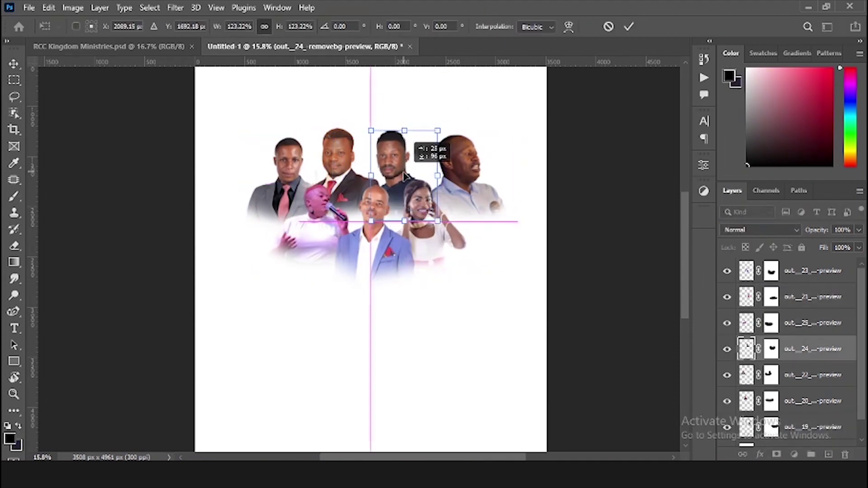
Step: Enlarge the out__20 photo of the dark-suited man so his head rises above the back row
{"action": "left_click", "coordinate": [340, 156]}
{"action": "left_click_drag", "start_coordinate": [386, 128], "coordinate": [446, 121]}
{"action": "left_click", "coordinate": [509, 261]}
{"action": "left_click", "coordinate": [386, 151]}
{"action": "left_click", "coordinate": [334, 153]}
{"action": "key", "text": "Return"}
Step: Raise the man in navy slightly and enlarge the man with the microphone to a matching head height
{"action": "left_click", "coordinate": [396, 151]}
{"action": "left_click", "coordinate": [457, 156]}
{"action": "left_click_drag", "start_coordinate": [516, 135], "coordinate": [520, 123]}
{"action": "key", "text": "Return"}
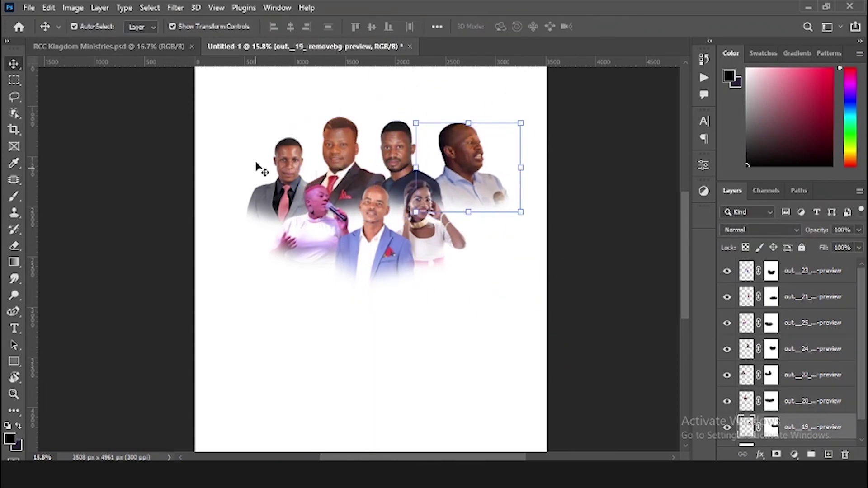
Step: Scale the out__22 photo of the gray-suited man up to about 104%
{"action": "left_click", "coordinate": [297, 164]}
{"action": "left_click", "coordinate": [238, 135]}
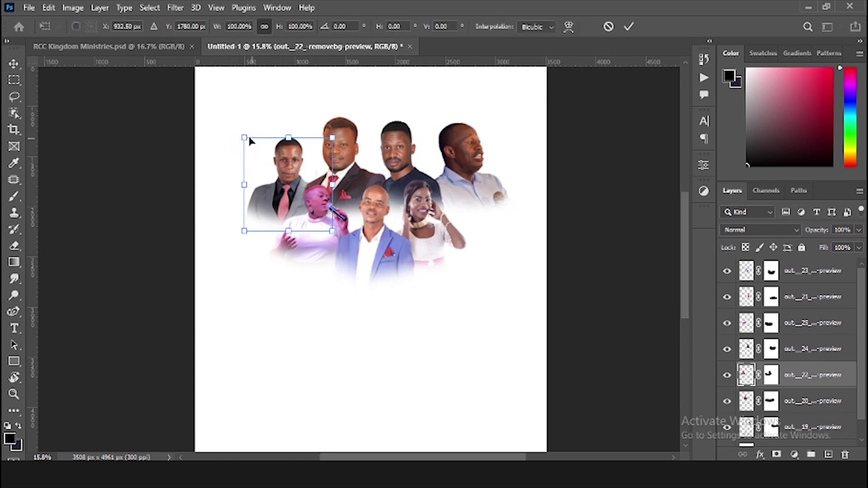
{"action": "left_click_drag", "start_coordinate": [240, 136], "coordinate": [236, 131]}
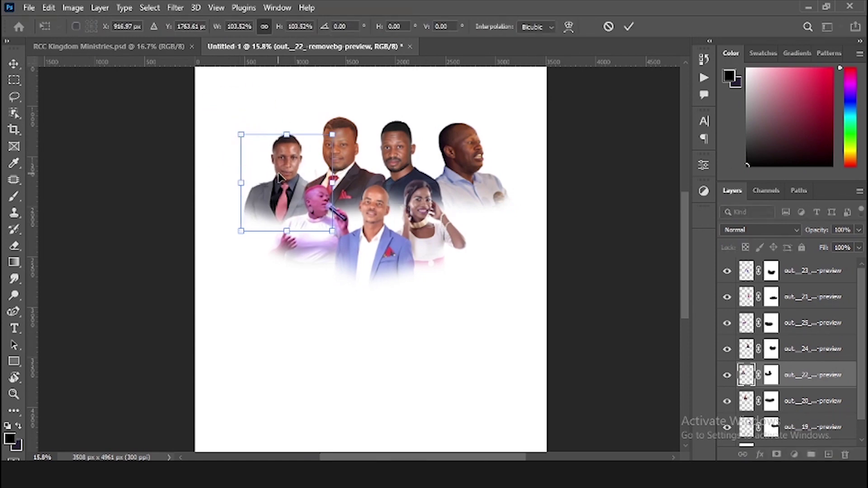
{"action": "key", "text": "Return"}
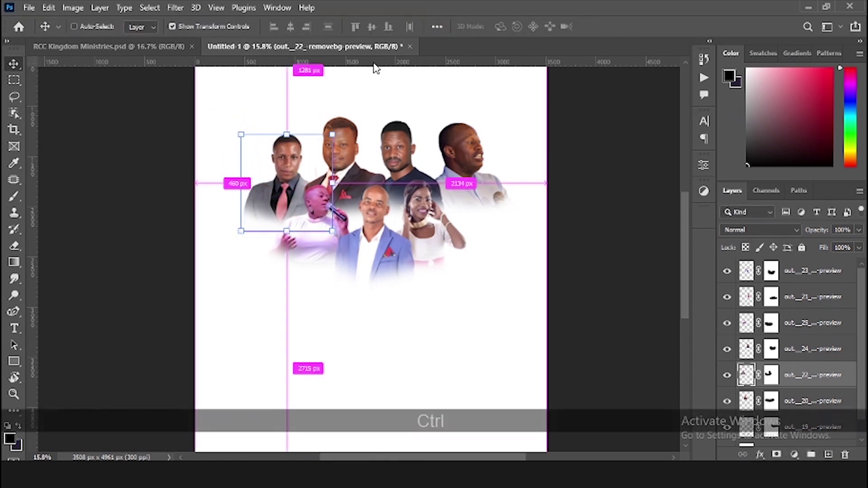
Step: Add a horizontal guide near the top of the back-row heads and scale the gray-suited man up about 108% to meet it
{"action": "key", "text": "ctrl+r"}
{"action": "key", "text": "ctrl+r"}
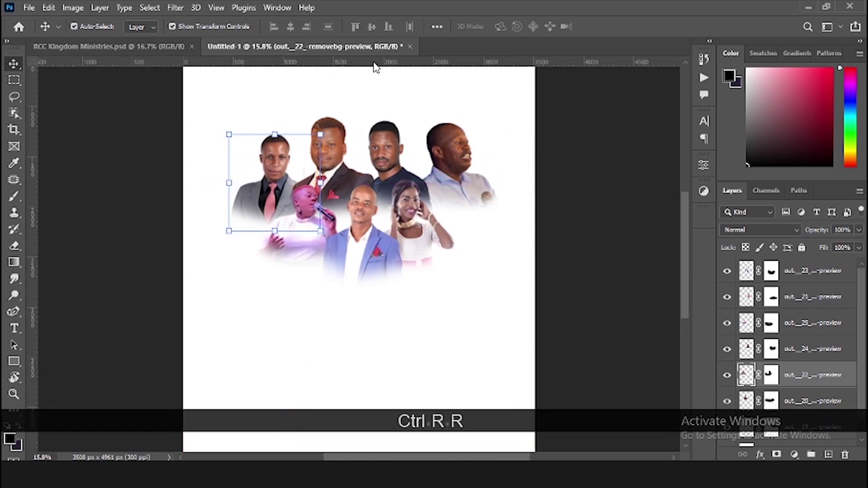
{"action": "left_click_drag", "start_coordinate": [375, 65], "coordinate": [380, 127]}
{"action": "left_click_drag", "start_coordinate": [229, 134], "coordinate": [223, 123]}
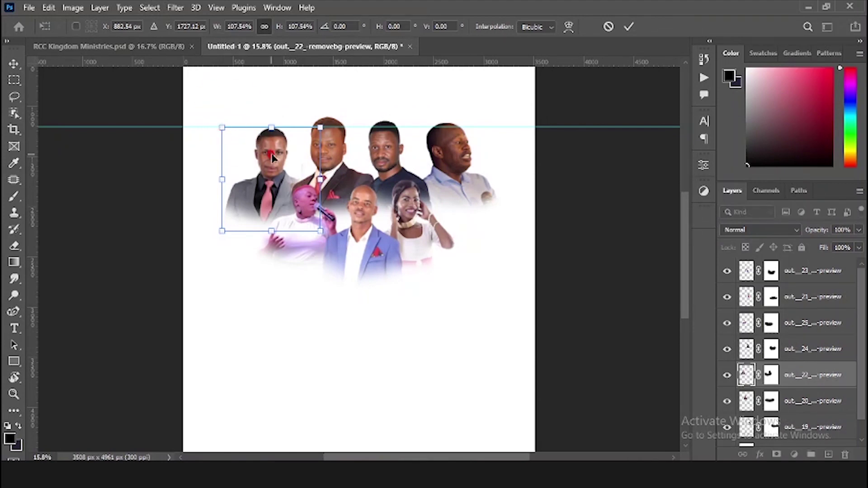
{"action": "left_click_drag", "start_coordinate": [272, 155], "coordinate": [271, 155]}
Step: Lower the man with the microphone to the guide and scale the man in navy up to about 105%
{"action": "left_click", "coordinate": [387, 147]}
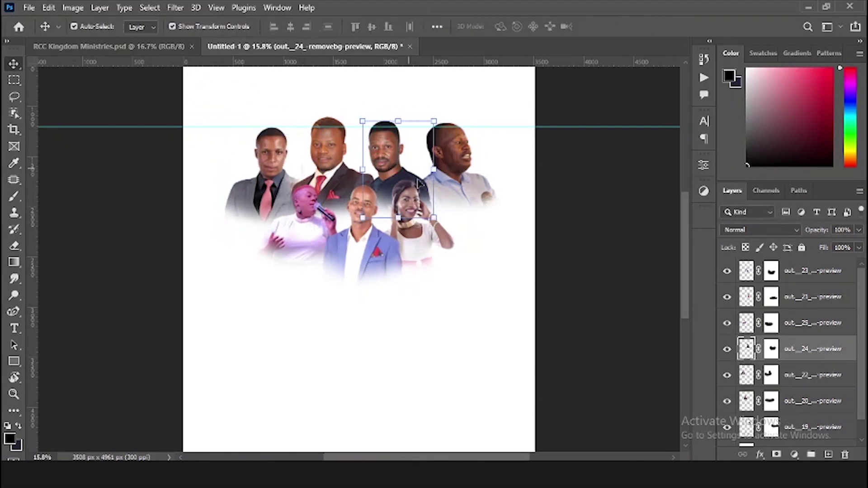
{"action": "left_click", "coordinate": [470, 176]}
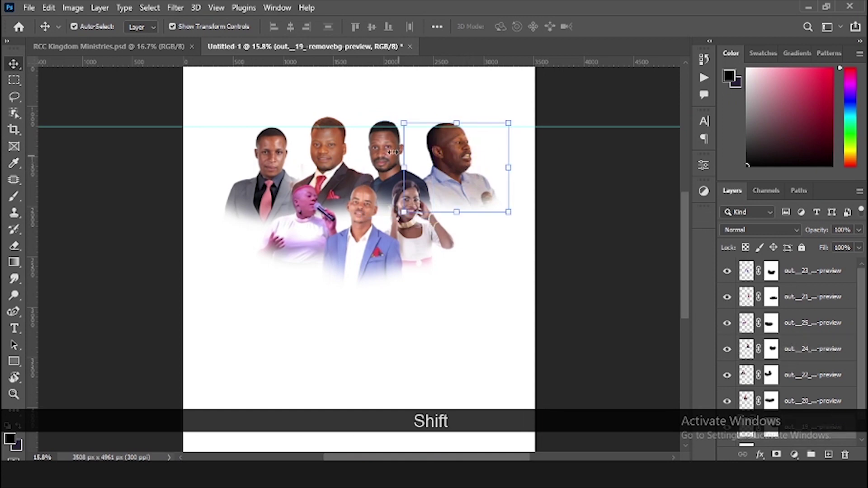
{"action": "left_click", "coordinate": [375, 141], "text": "shift"}
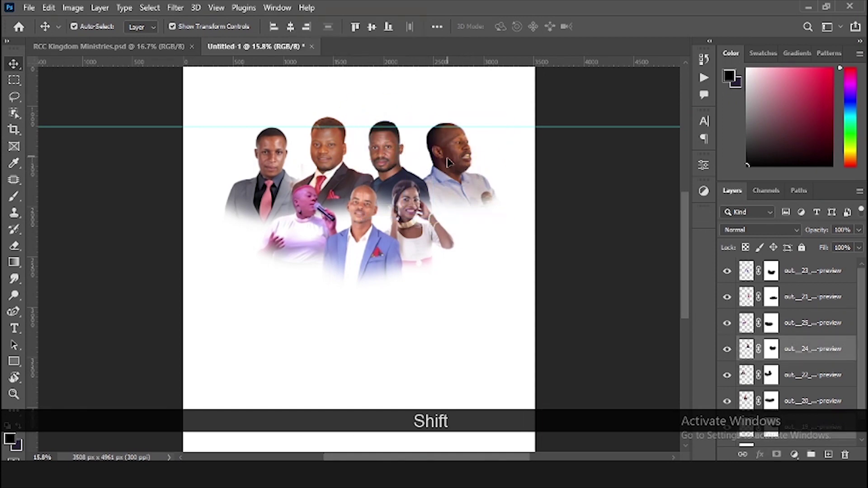
{"action": "left_click_drag", "start_coordinate": [447, 159], "coordinate": [446, 166]}
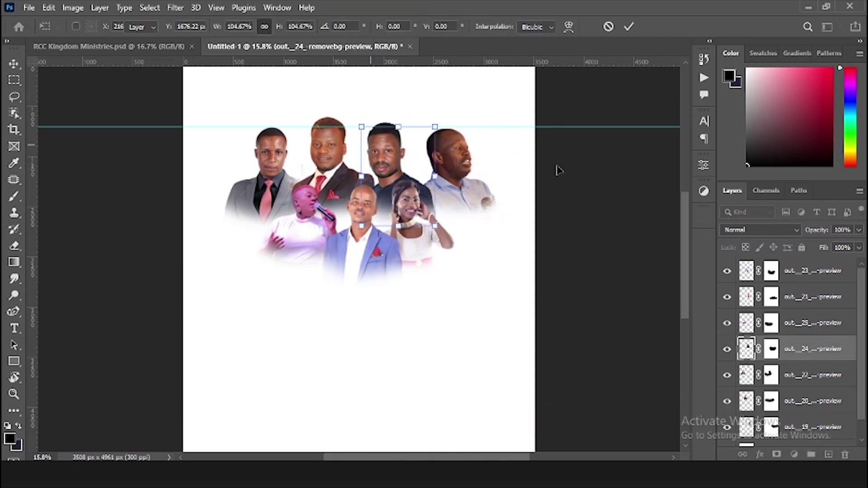
{"action": "left_click", "coordinate": [557, 167]}
{"action": "left_click", "coordinate": [447, 165]}
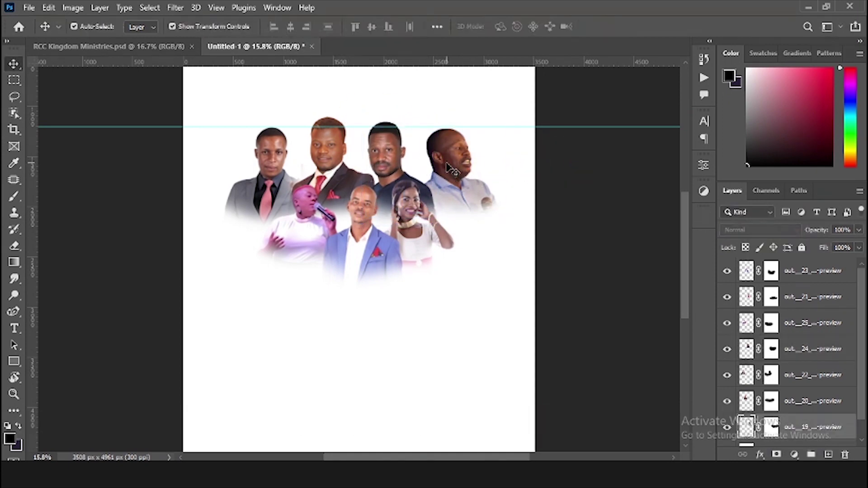
Step: Nudge the man in the light-blue shirt slightly up and to the left to meet the guide
{"action": "left_click", "coordinate": [450, 168]}
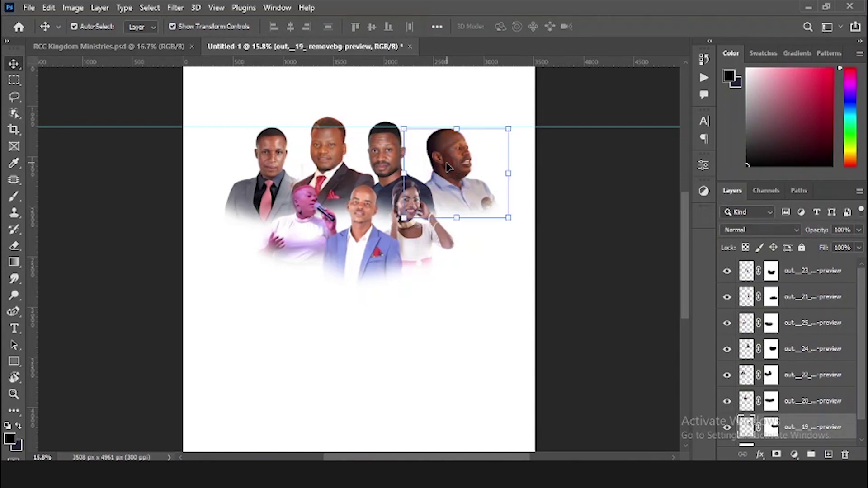
{"action": "key", "text": "Up"}
{"action": "key", "text": "Left"}
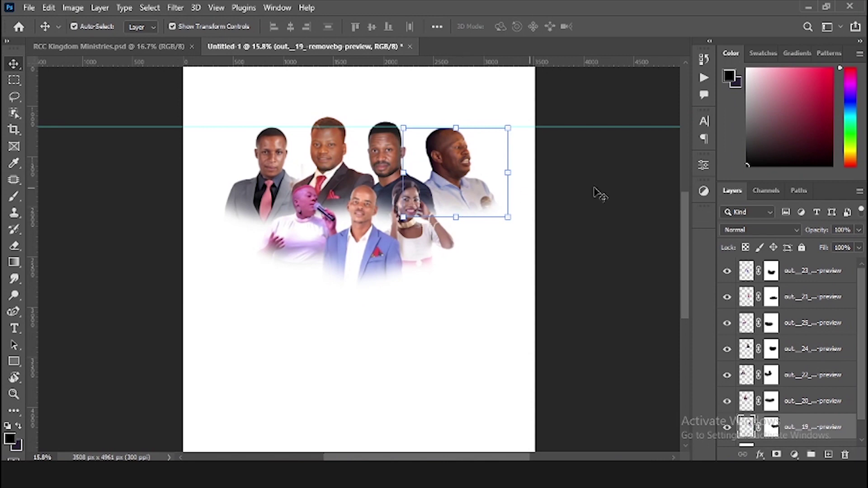
{"action": "left_click", "coordinate": [596, 189]}
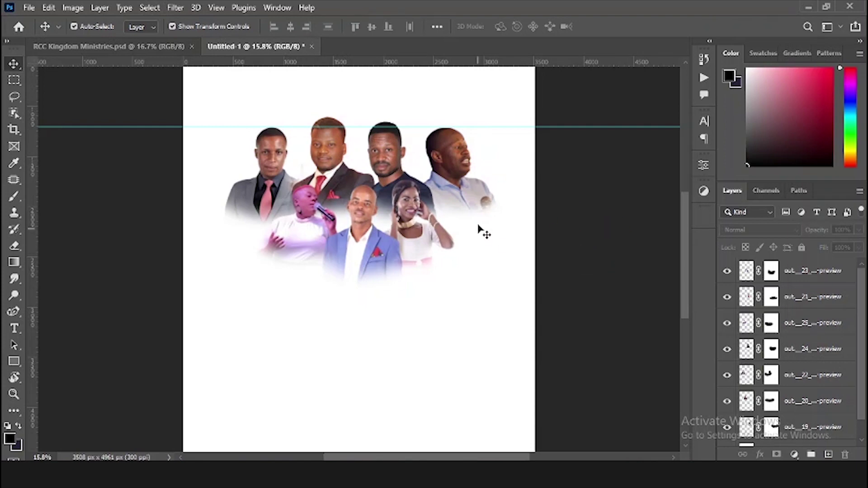
Step: Move the woman in white further right beside the blue-suited man and scale the blue-suited man up to about 105%
{"action": "left_click", "coordinate": [415, 227]}
{"action": "left_click_drag", "start_coordinate": [454, 181], "coordinate": [474, 173]}
{"action": "left_click", "coordinate": [300, 233]}
{"action": "left_click", "coordinate": [362, 231]}
{"action": "left_click_drag", "start_coordinate": [402, 186], "coordinate": [405, 182]}
{"action": "double_click", "coordinate": [362, 221]}
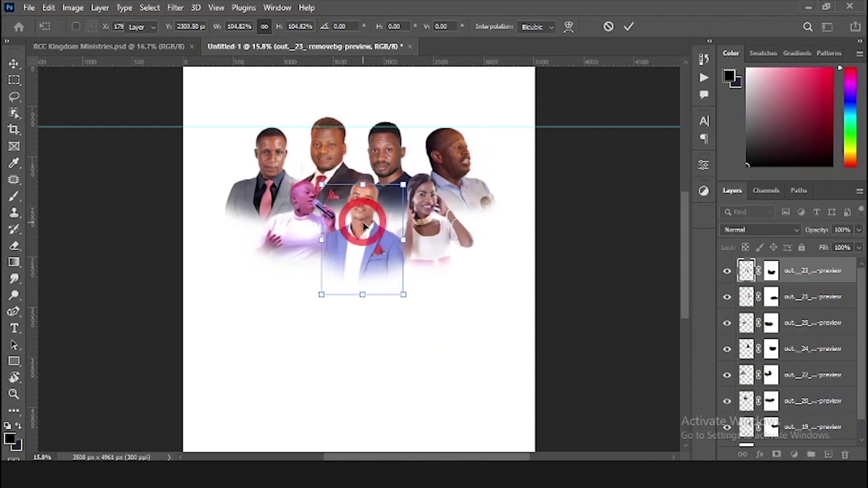
{"action": "left_click_drag", "start_coordinate": [425, 225], "coordinate": [428, 224]}
{"action": "left_click", "coordinate": [470, 182]}
{"action": "left_click", "coordinate": [546, 130]}
Step: Move the horizontal guide down to the front-row heads and slightly enlarge the singer, leveling the singer and the woman in white
{"action": "left_click_drag", "start_coordinate": [545, 127], "coordinate": [544, 177]}
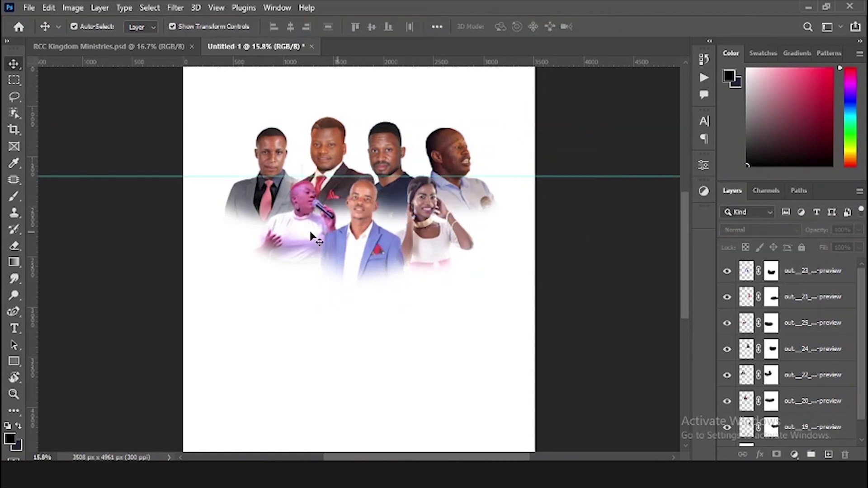
{"action": "left_click", "coordinate": [310, 234]}
{"action": "left_click_drag", "start_coordinate": [242, 181], "coordinate": [239, 177]}
{"action": "key", "text": "Return"}
{"action": "left_click", "coordinate": [427, 231]}
{"action": "left_click", "coordinate": [294, 229], "text": "shift"}
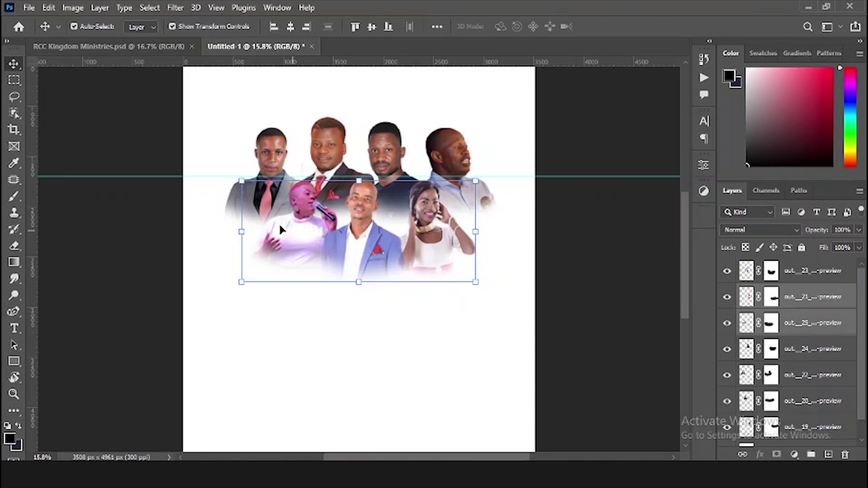
Step: Scale all seven people photos together about their common center to 93.5%
{"action": "left_click_drag", "start_coordinate": [235, 121], "coordinate": [488, 235]}
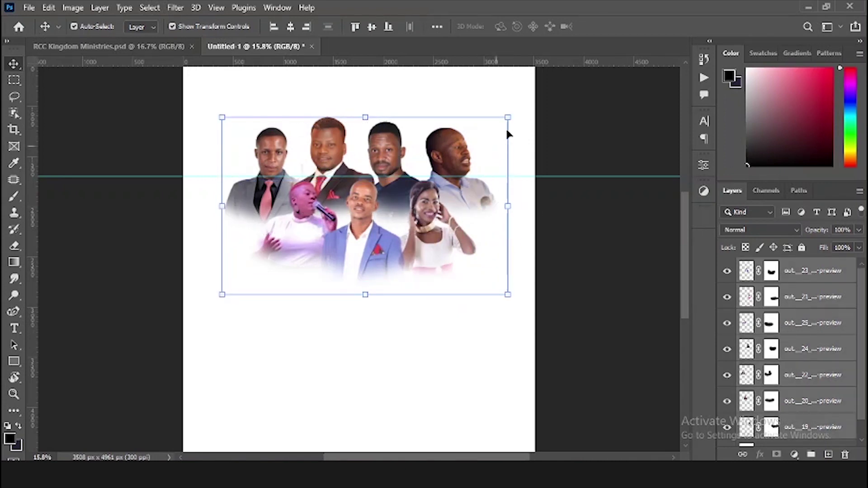
{"action": "key", "text": "alt"}
{"action": "left_click_drag", "start_coordinate": [508, 117], "coordinate": [500, 118]}
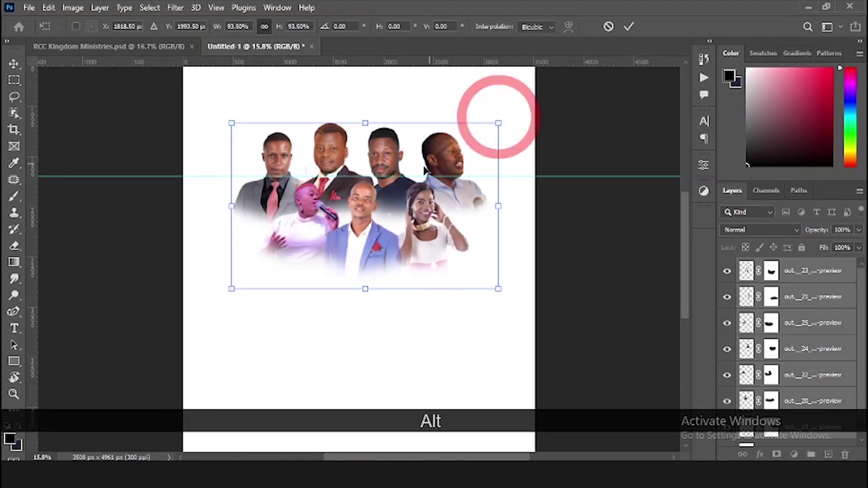
{"action": "double_click", "coordinate": [424, 166]}
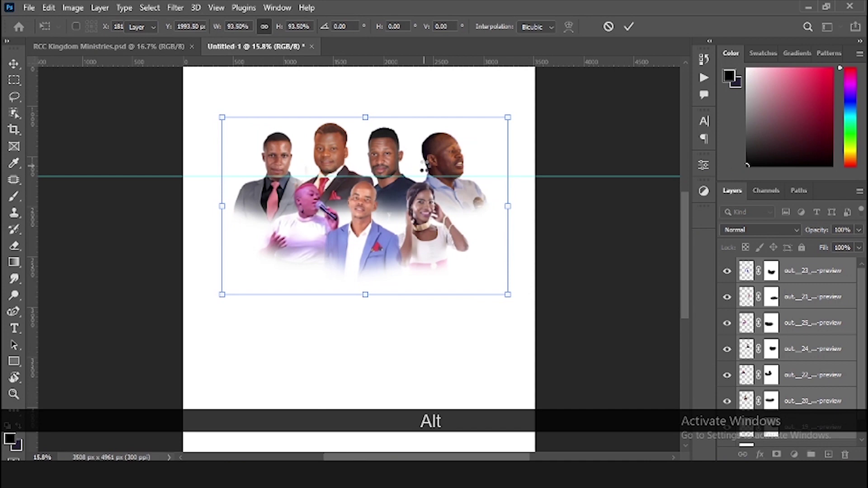
{"action": "key", "text": "ctrl+0"}
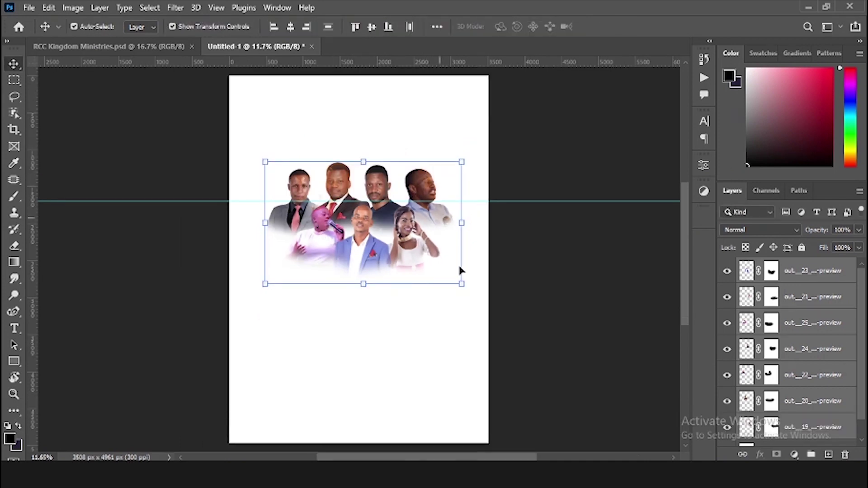
Step: Apply Brightness/Contrast to the man in the light-blue shirt with brightness 58 and a slightly raised contrast
{"action": "scroll", "coordinate": [383, 177], "scroll_direction": "up", "scroll_amount": 3, "text": "alt"}
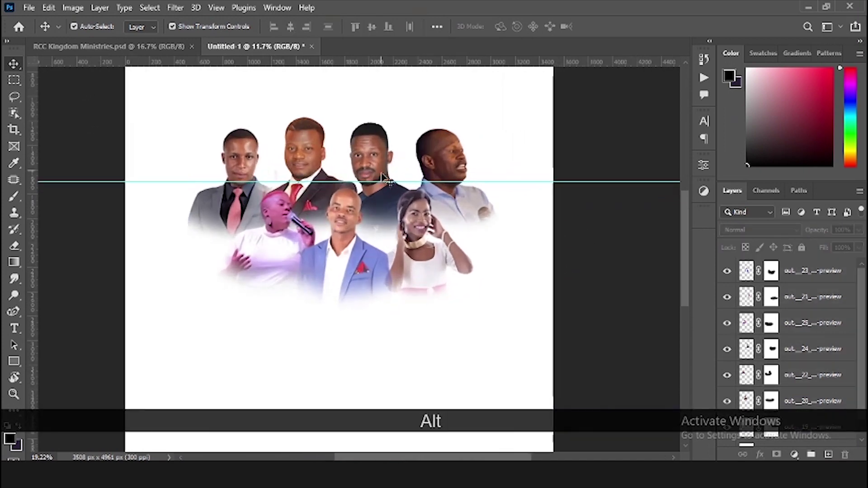
{"action": "left_click", "coordinate": [464, 161]}
{"action": "left_click", "coordinate": [73, 8]}
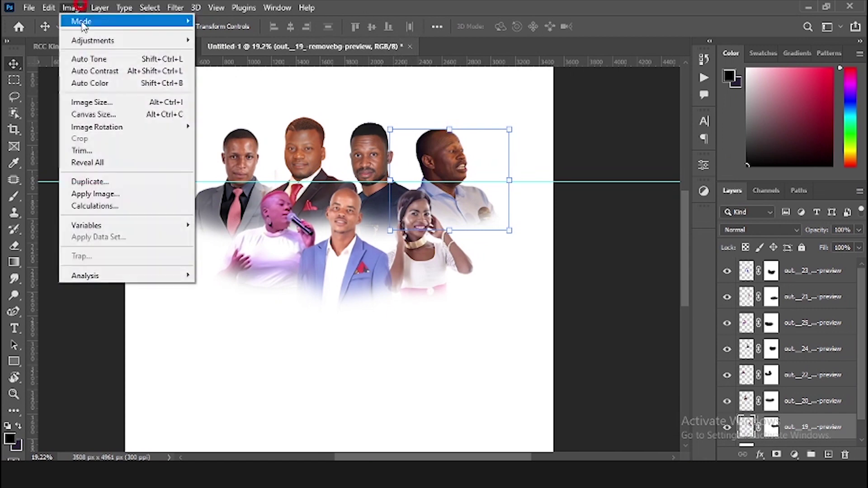
{"action": "mouse_move", "coordinate": [93, 40]}
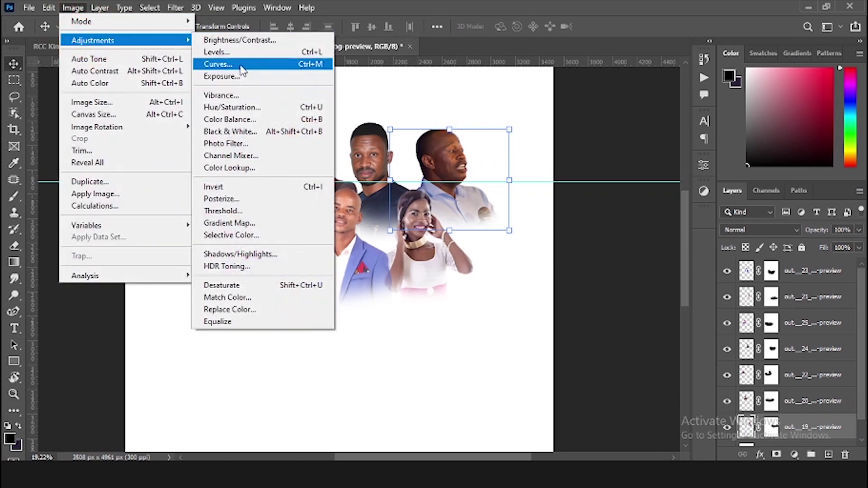
{"action": "left_click", "coordinate": [239, 40]}
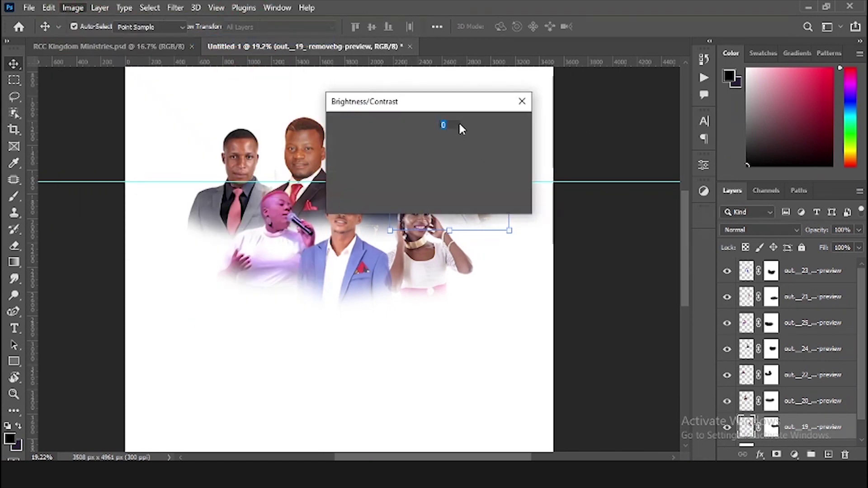
{"action": "left_click_drag", "start_coordinate": [448, 100], "coordinate": [631, 99]}
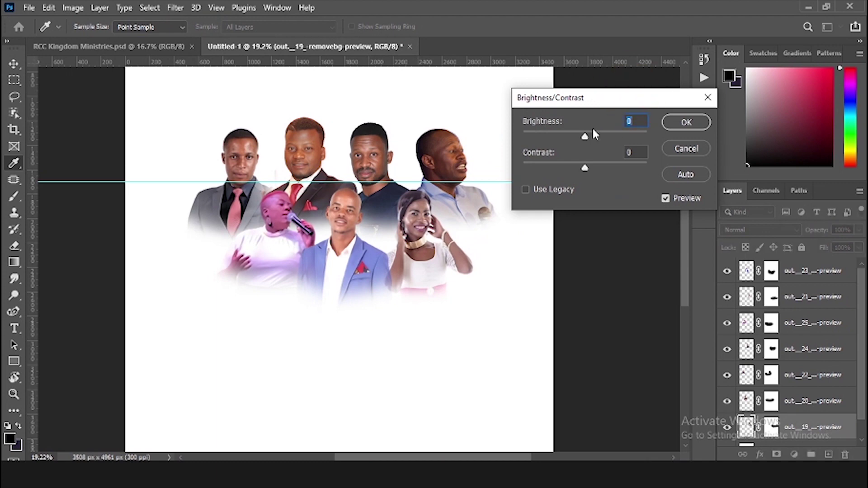
{"action": "left_click_drag", "start_coordinate": [585, 136], "coordinate": [609, 134]}
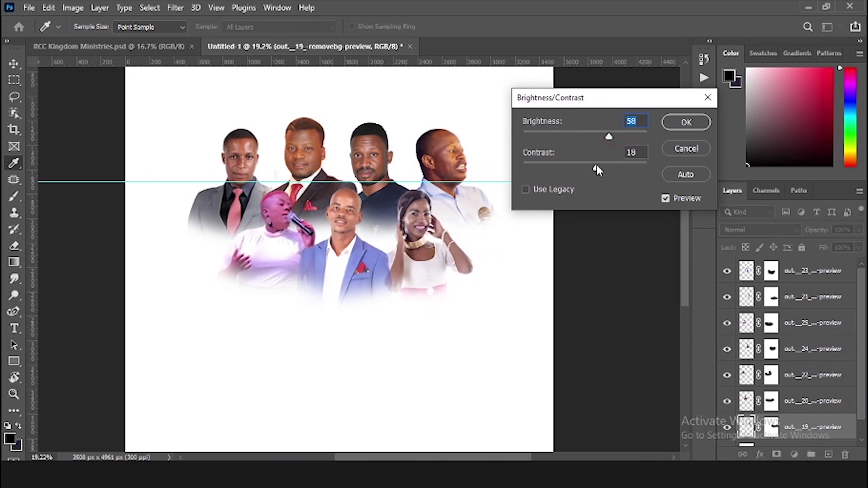
{"action": "left_click_drag", "start_coordinate": [596, 165], "coordinate": [599, 164]}
{"action": "left_click", "coordinate": [686, 123]}
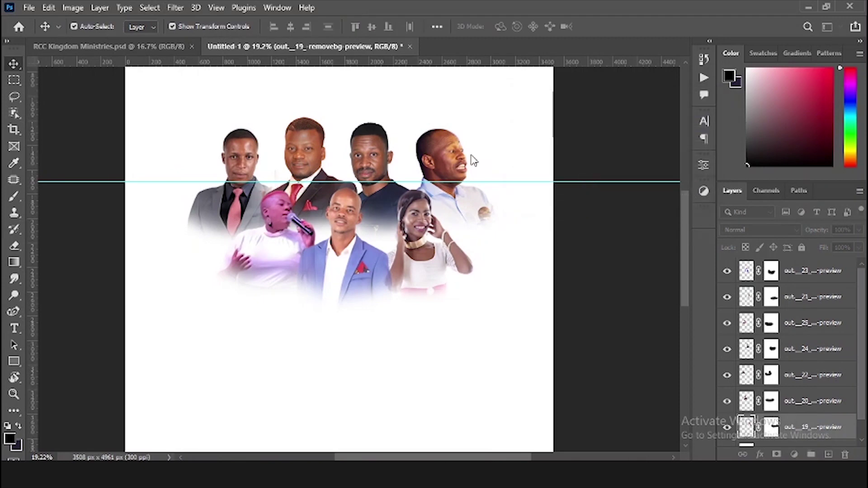
Step: Reduce the Reds saturation of the man in the light-blue shirt to -17 with Hue/Saturation and compare before and after
{"action": "left_click", "coordinate": [73, 7]}
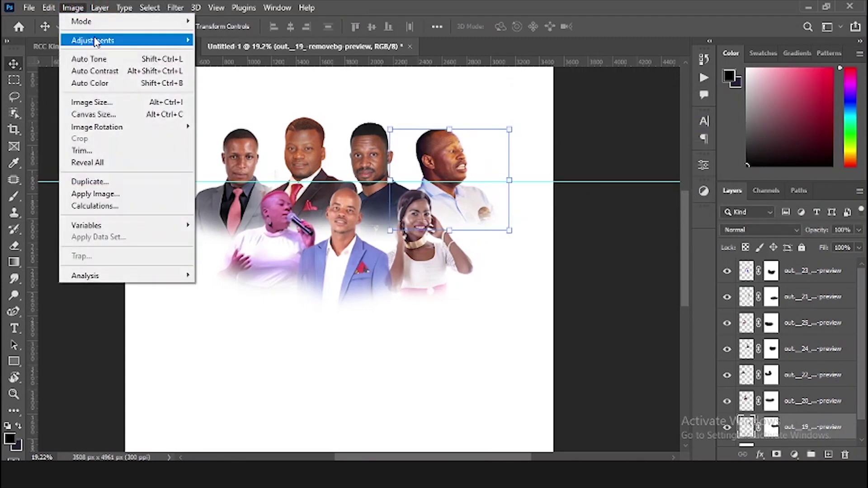
{"action": "left_click", "coordinate": [93, 40]}
{"action": "left_click", "coordinate": [280, 109]}
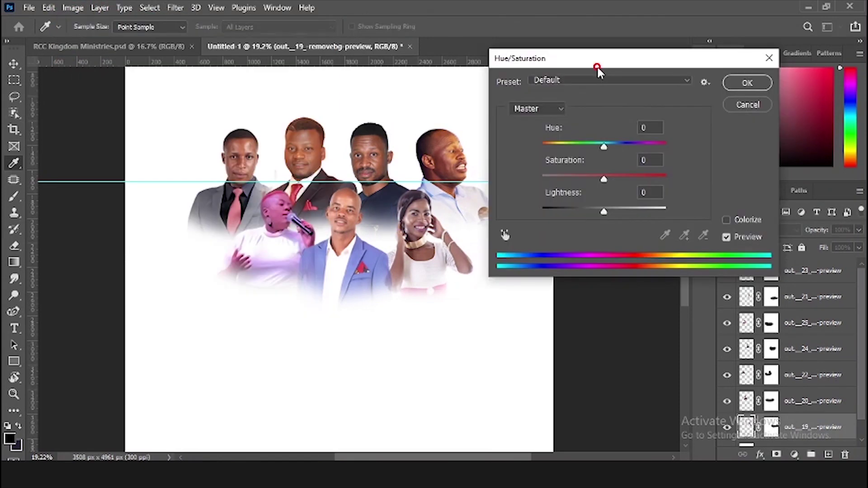
{"action": "left_click", "coordinate": [534, 110]}
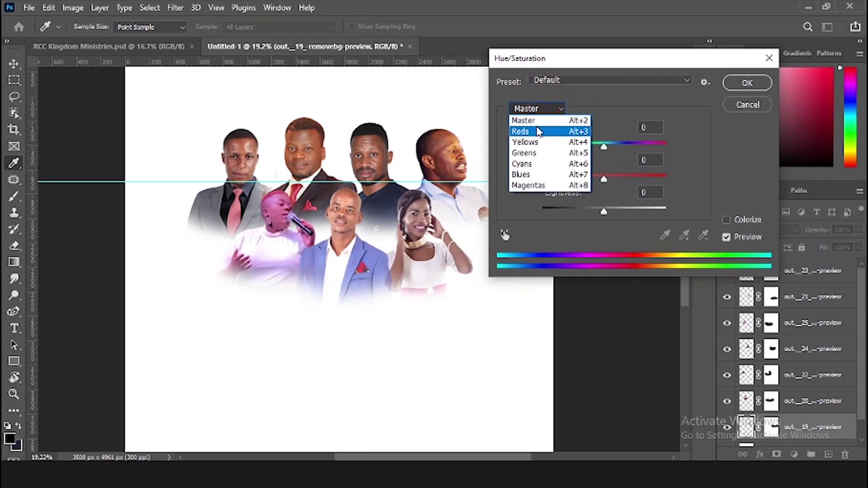
{"action": "left_click", "coordinate": [538, 131]}
{"action": "left_click_drag", "start_coordinate": [601, 178], "coordinate": [595, 180]}
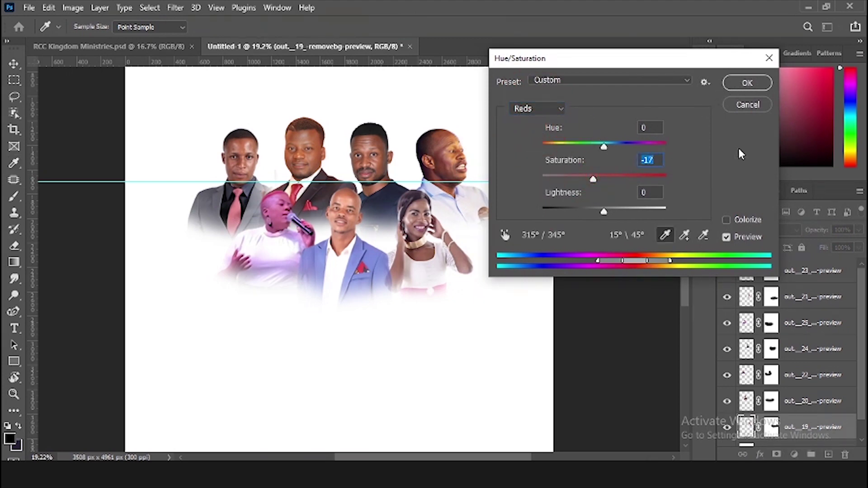
{"action": "left_click", "coordinate": [747, 83]}
{"action": "key", "text": "v"}
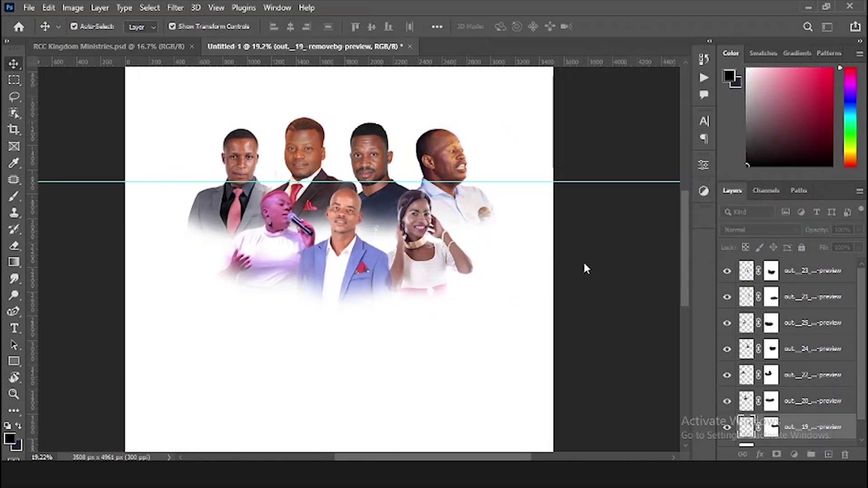
{"action": "key", "text": "ctrl+z"}
{"action": "key", "text": "ctrl+shift+z"}
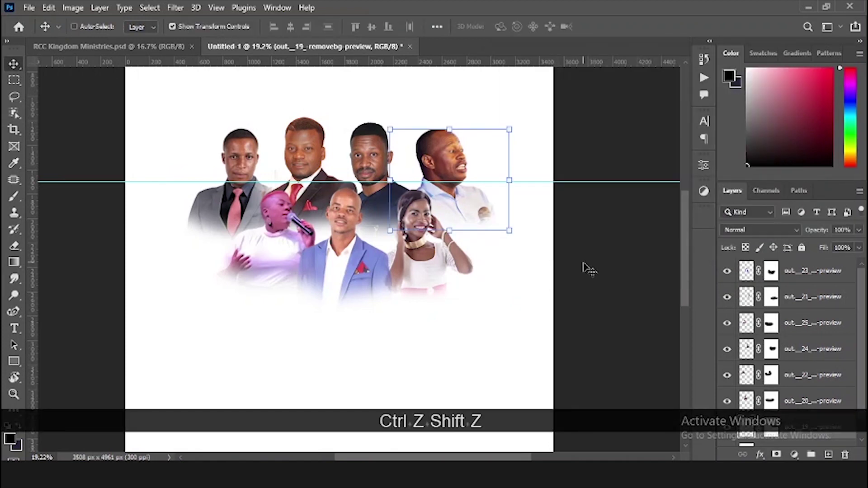
{"action": "left_click", "coordinate": [634, 260]}
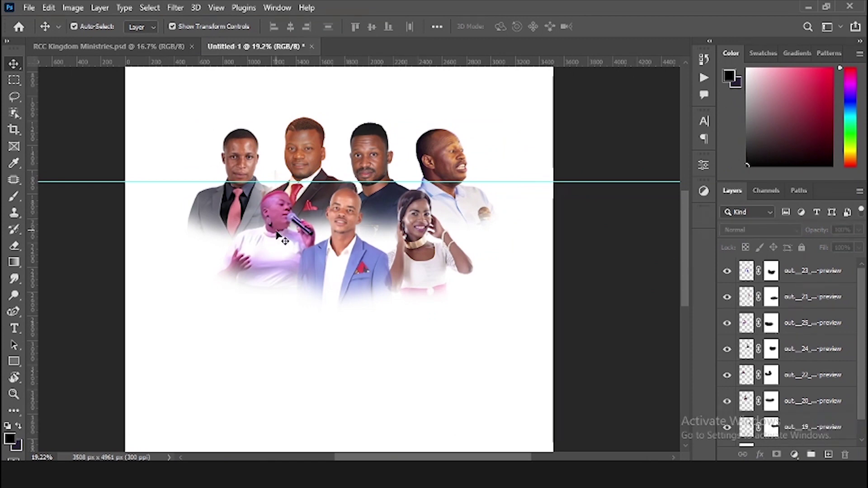
Step: Apply Brightness/Contrast to the woman in white with brightness 8 and contrast 10
{"action": "left_click", "coordinate": [425, 231]}
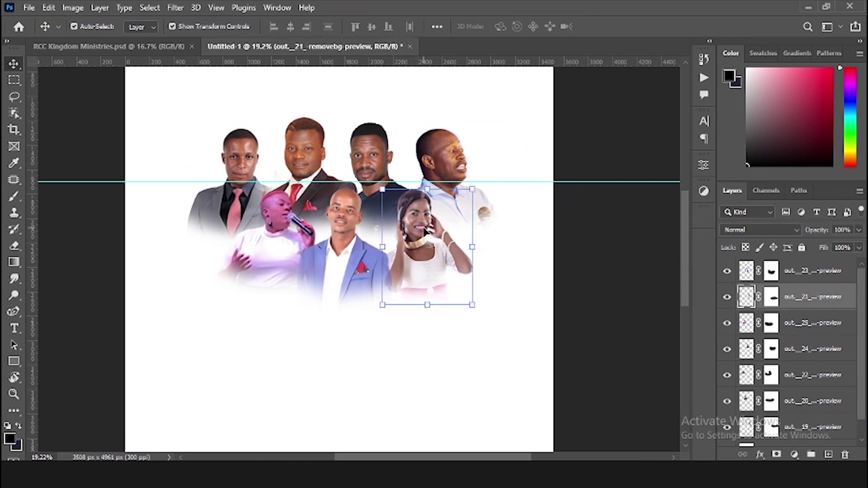
{"action": "left_click", "coordinate": [72, 8]}
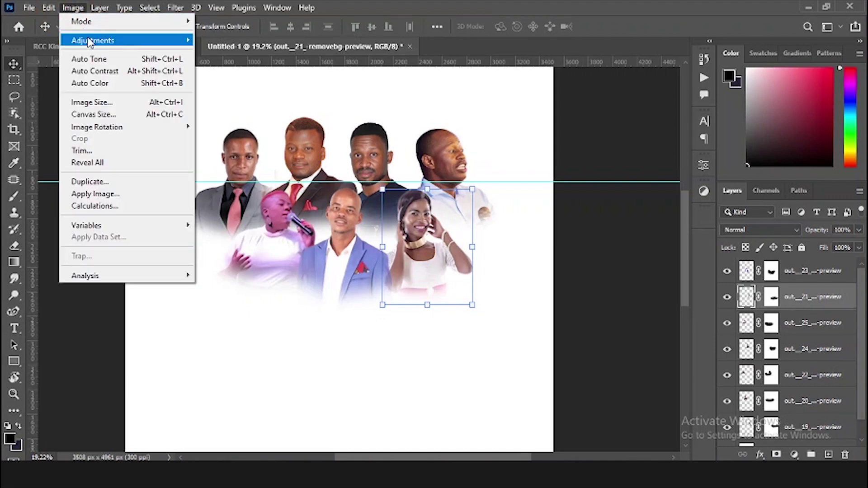
{"action": "mouse_move", "coordinate": [89, 40]}
{"action": "left_click", "coordinate": [263, 40]}
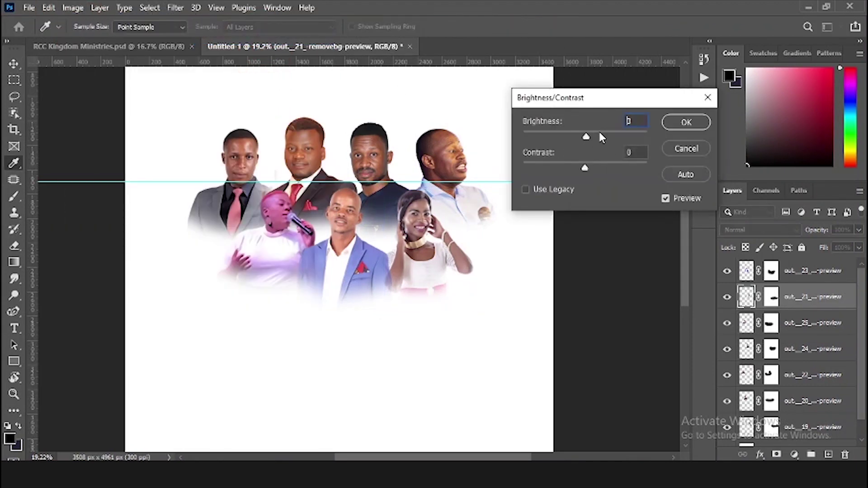
{"action": "left_click", "coordinate": [596, 136]}
{"action": "left_click_drag", "start_coordinate": [591, 142], "coordinate": [588, 143]}
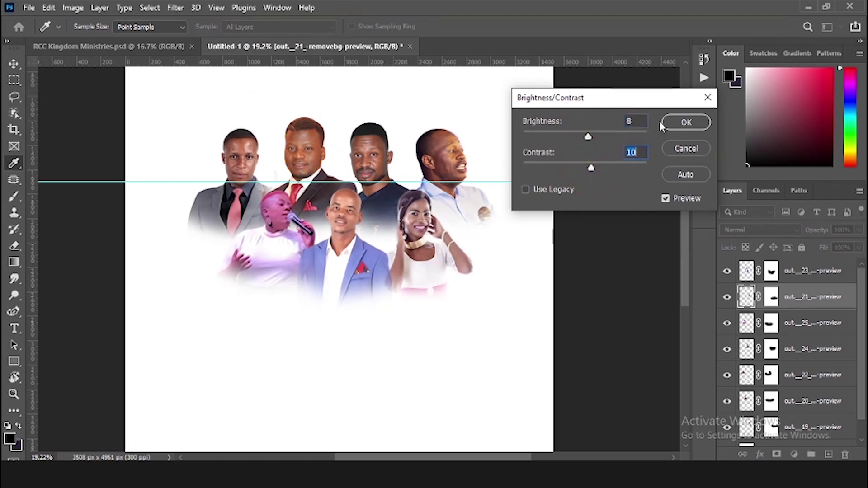
{"action": "left_click", "coordinate": [686, 122]}
Step: Adjust the woman in white with Hue/Saturation at hue -3 and saturation +12, comparing before and after
{"action": "key", "text": "ctrl"}
{"action": "key", "text": "ctrl+u"}
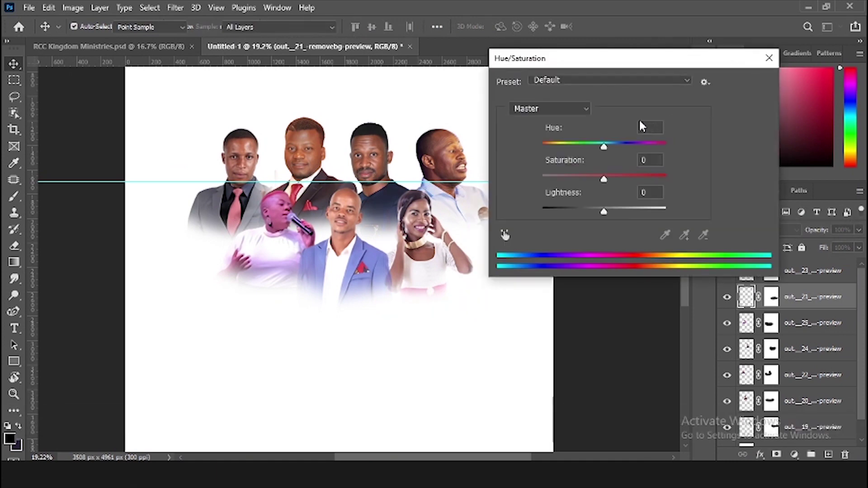
{"action": "left_click", "coordinate": [602, 146]}
{"action": "left_click_drag", "start_coordinate": [603, 179], "coordinate": [611, 179]}
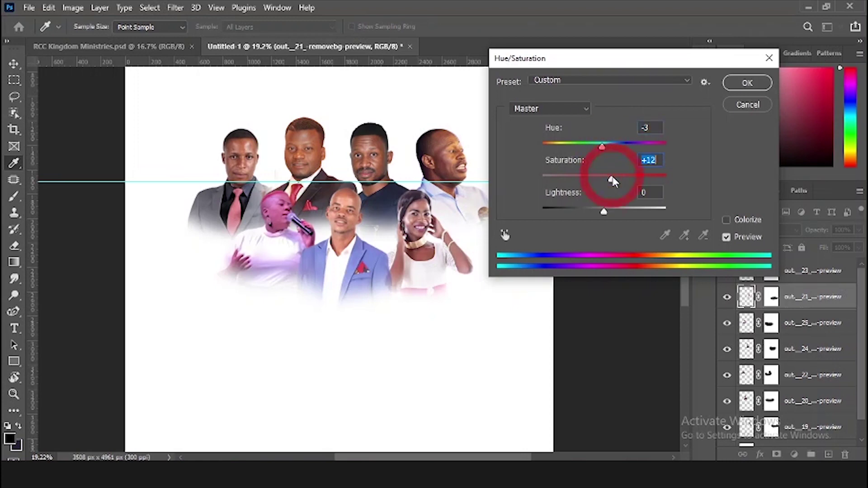
{"action": "key", "text": "Return"}
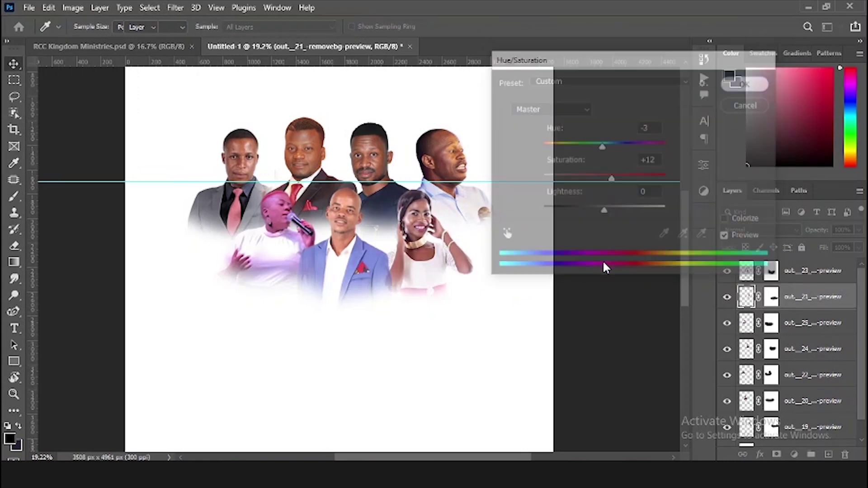
{"action": "key", "text": "ctrl+z"}
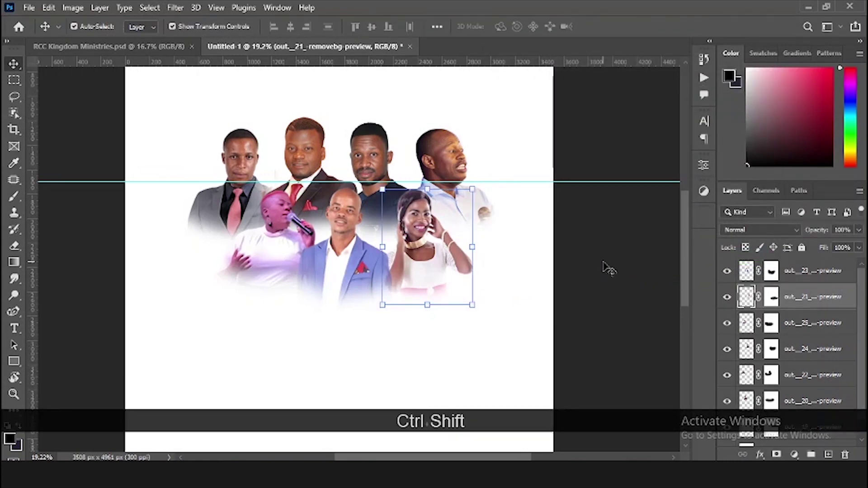
{"action": "key", "text": "ctrl+shift+z"}
{"action": "left_click", "coordinate": [656, 236]}
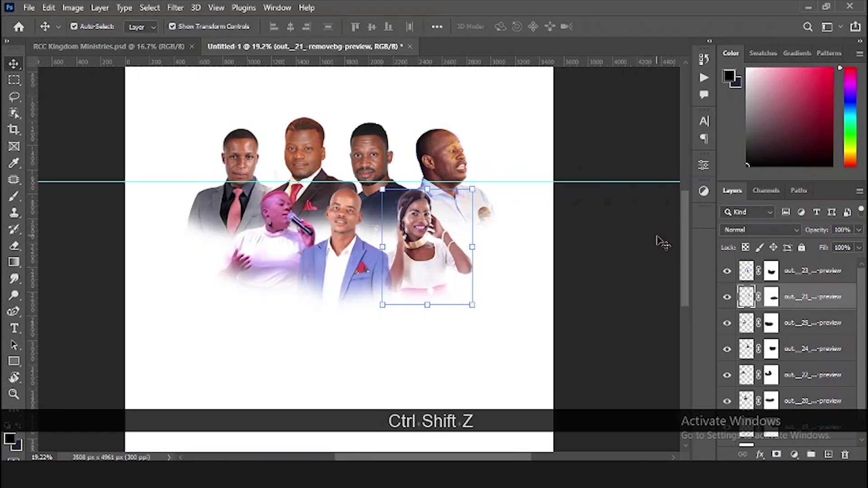
Step: Brighten the man in the grey suit with Levels, setting the input black point to 2 and white point to 204
{"action": "left_click", "coordinate": [240, 158]}
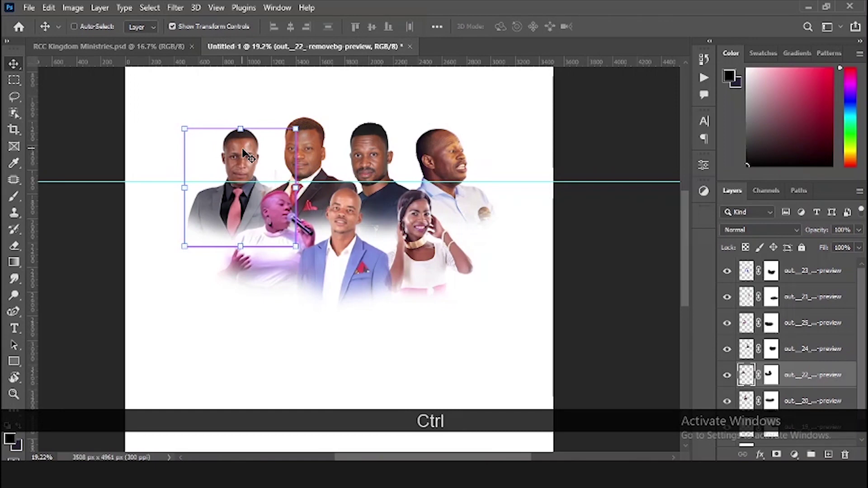
{"action": "key", "text": "ctrl+l"}
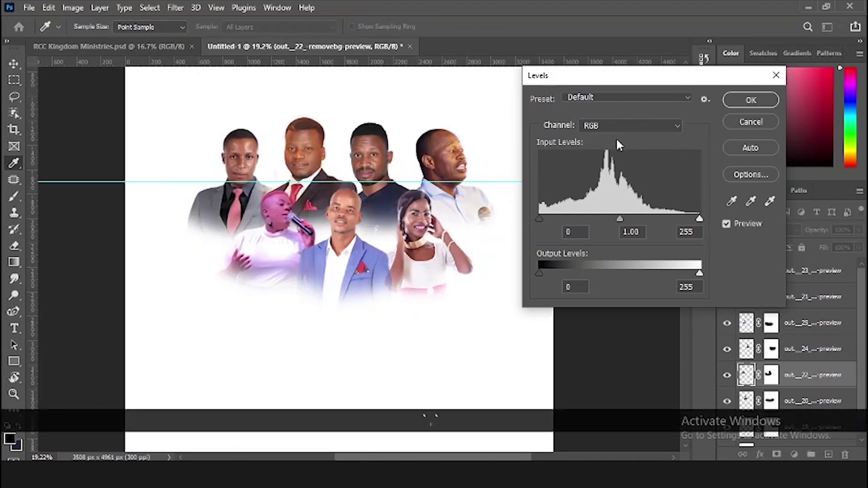
{"action": "left_click_drag", "start_coordinate": [701, 220], "coordinate": [669, 220]}
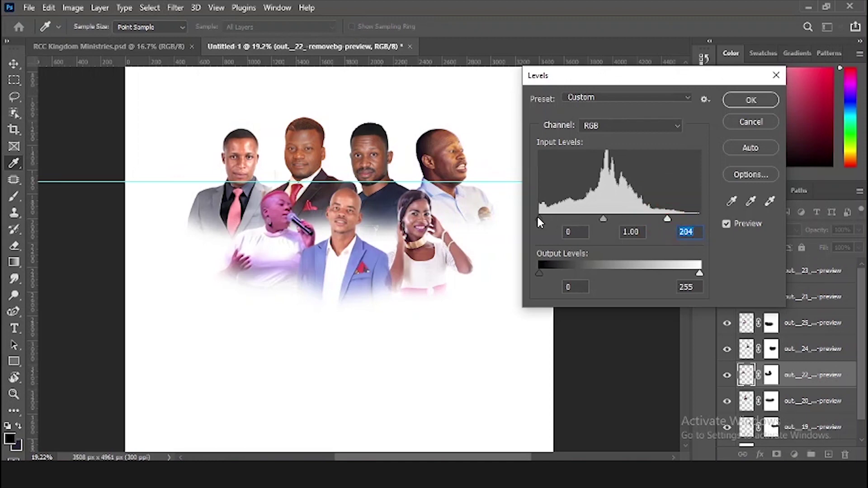
{"action": "left_click_drag", "start_coordinate": [538, 218], "coordinate": [541, 219]}
{"action": "left_click", "coordinate": [754, 98]}
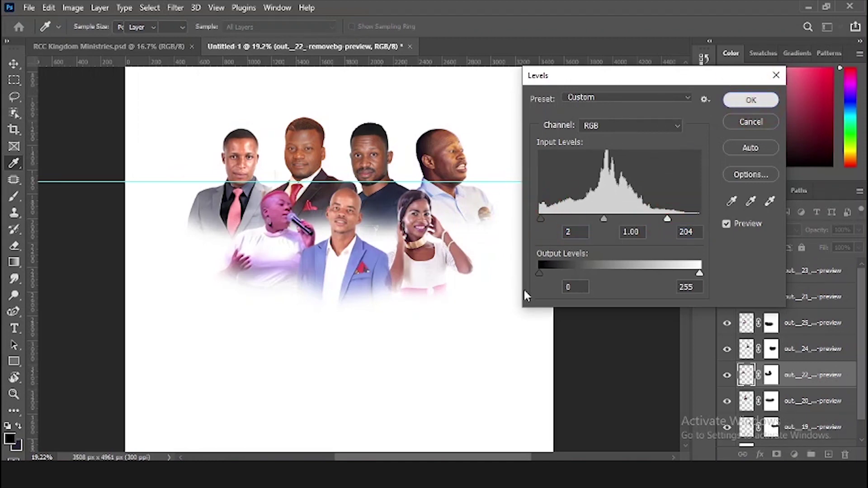
{"action": "key", "text": "v"}
{"action": "left_click", "coordinate": [515, 312]}
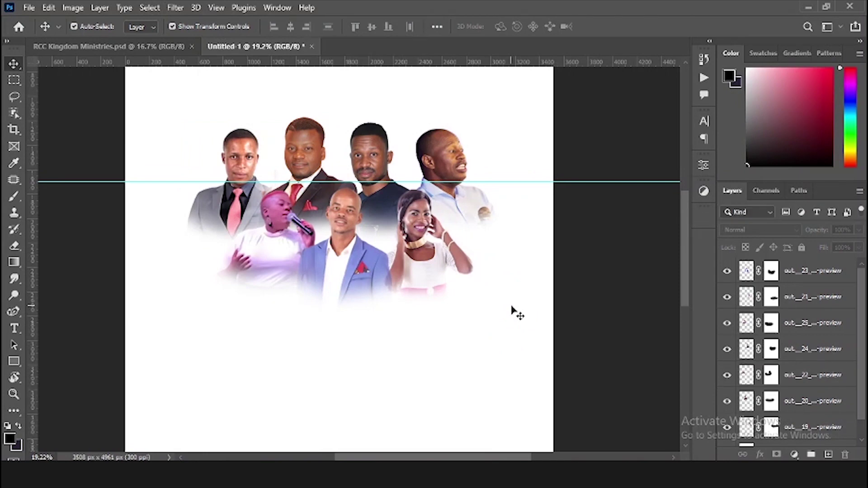
Step: Lift the midtones of the man in the dark suit and red tie with Curves, mapping input 126 to output 143
{"action": "left_click", "coordinate": [318, 147], "text": "ctrl"}
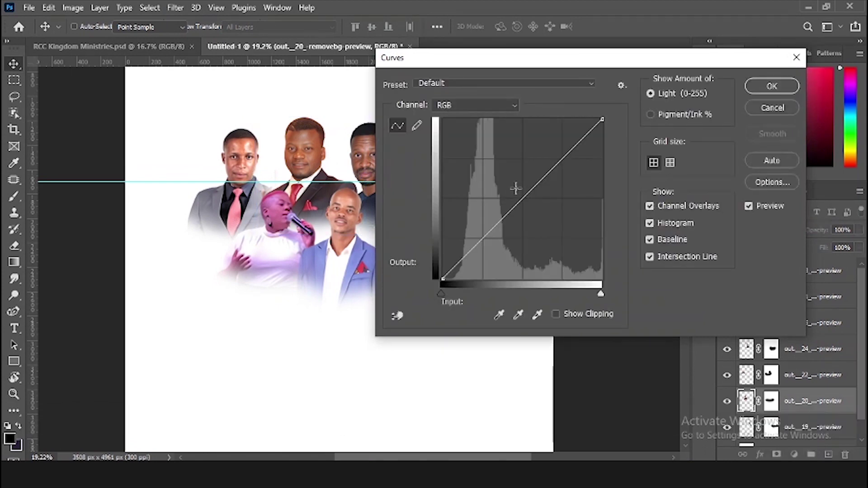
{"action": "left_click_drag", "start_coordinate": [520, 191], "coordinate": [522, 194]}
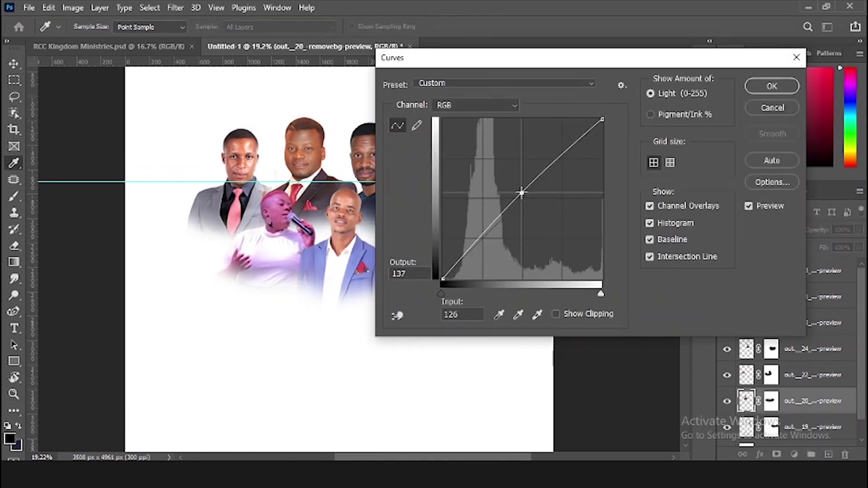
{"action": "left_click_drag", "start_coordinate": [522, 193], "coordinate": [522, 190]}
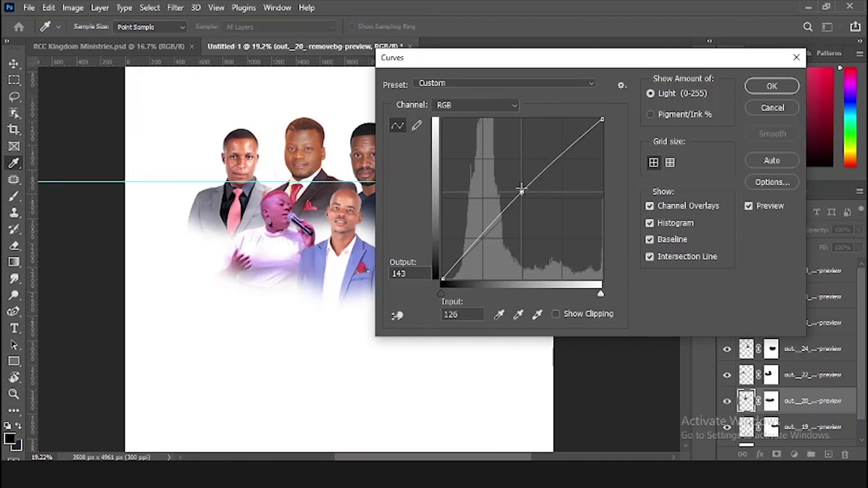
{"action": "left_click", "coordinate": [773, 85]}
Step: Apply Levels to the man in the dark suit and red tie with input black point 10 and white point 236
{"action": "key", "text": "ctrl+l"}
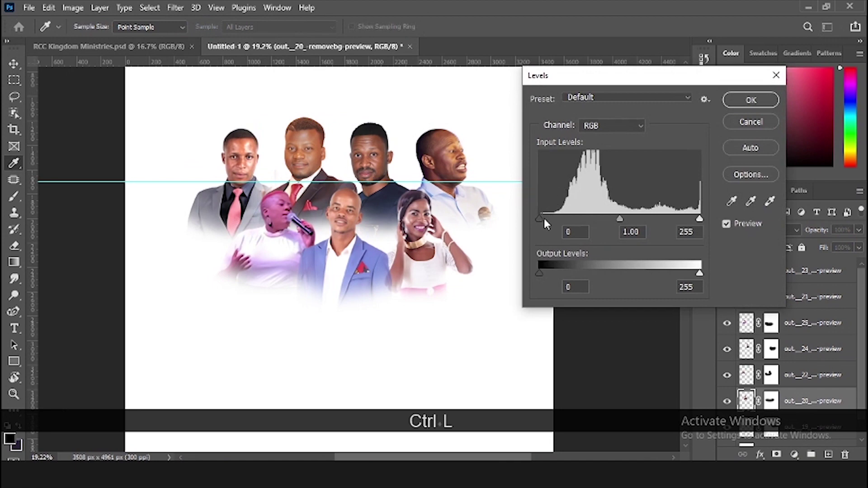
{"action": "left_click_drag", "start_coordinate": [543, 217], "coordinate": [546, 216]}
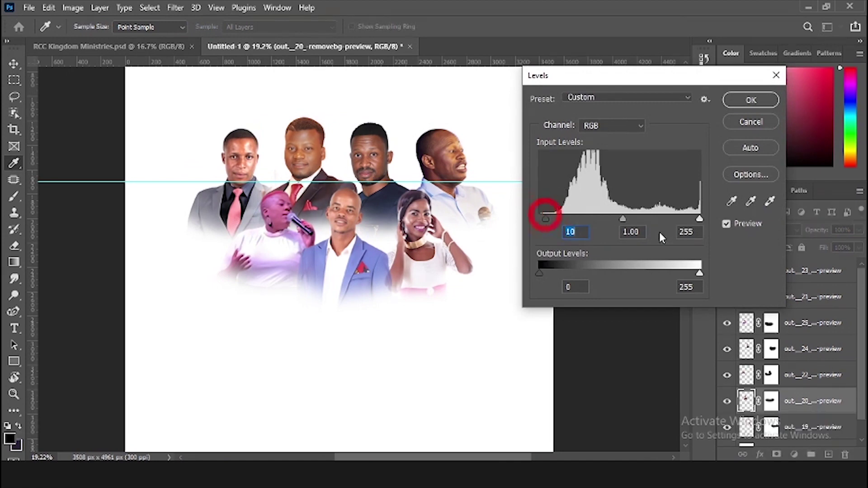
{"action": "left_click_drag", "start_coordinate": [700, 218], "coordinate": [689, 219]}
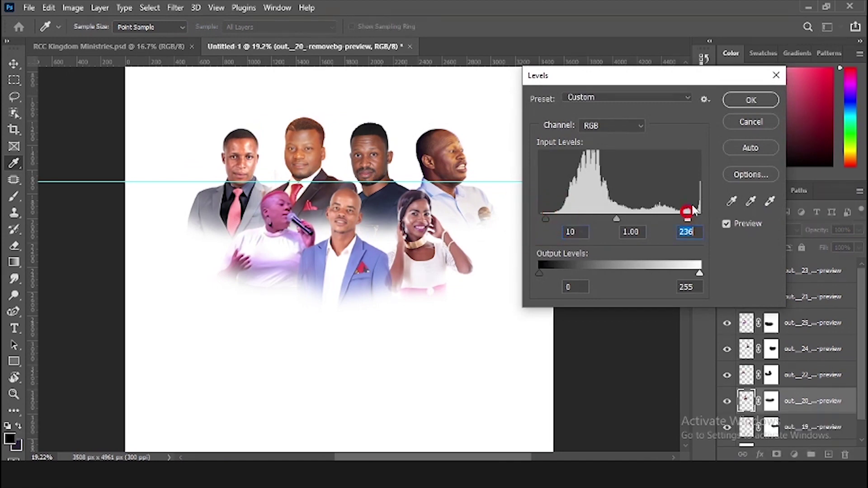
{"action": "left_click", "coordinate": [751, 100]}
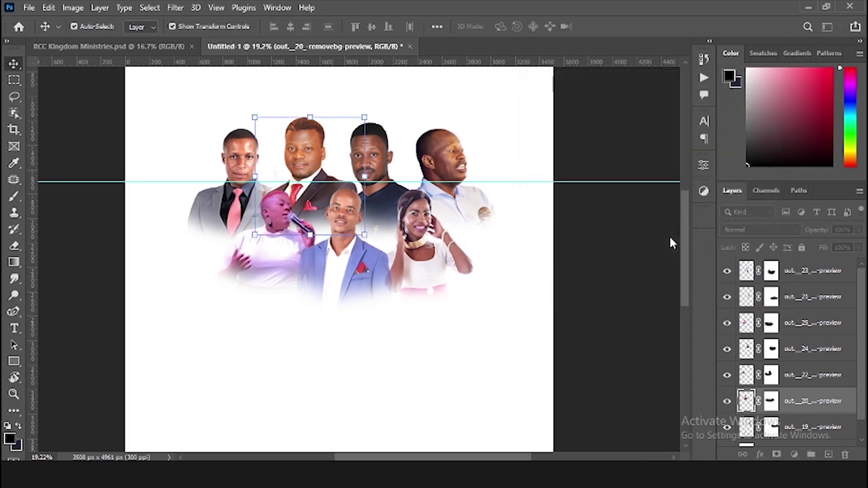
Step: Lower the Reds saturation and set Yellows saturation to -7 on the man with the red tie using Hue/Saturation, comparing before and after
{"action": "key", "text": "ctrl+u"}
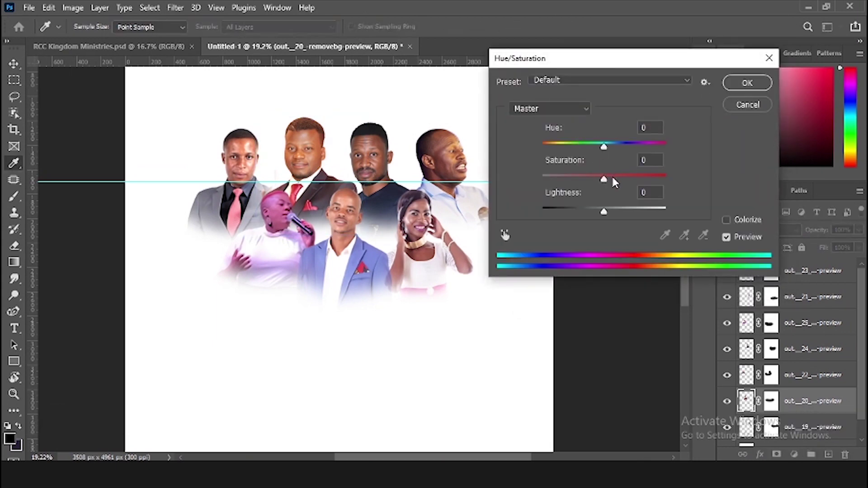
{"action": "left_click", "coordinate": [562, 110]}
{"action": "left_click", "coordinate": [543, 130]}
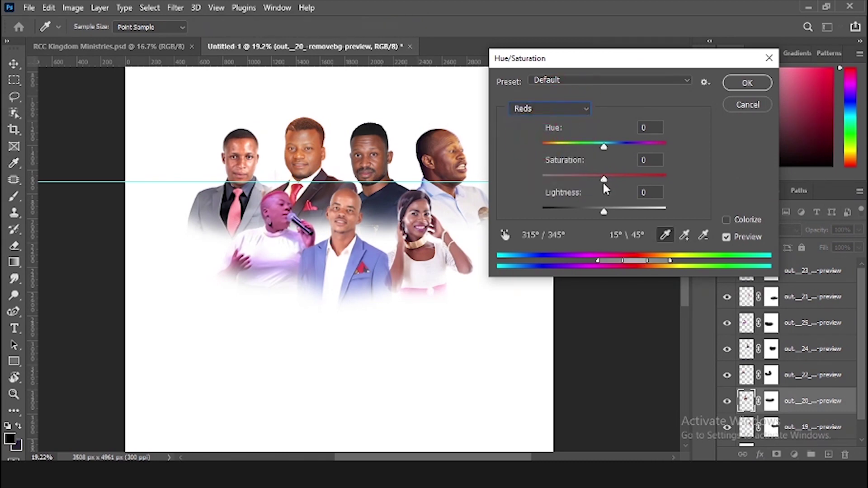
{"action": "left_click_drag", "start_coordinate": [604, 180], "coordinate": [593, 180]}
{"action": "left_click", "coordinate": [524, 109]}
{"action": "left_click", "coordinate": [526, 142]}
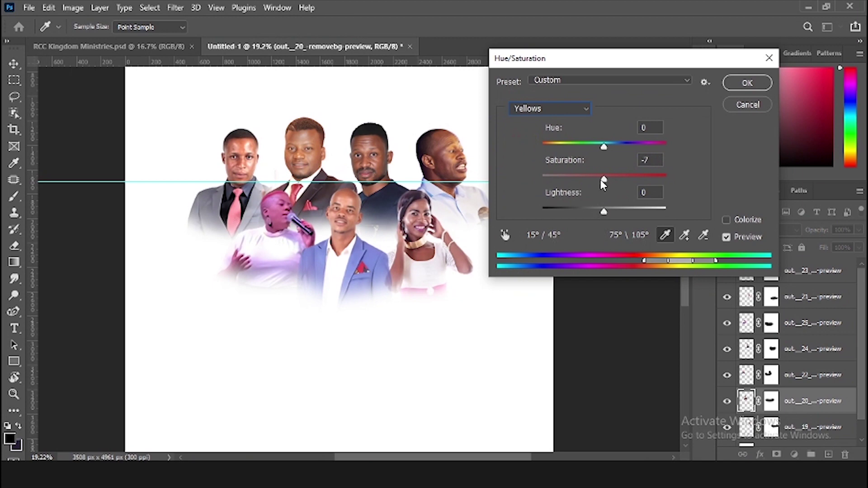
{"action": "left_click_drag", "start_coordinate": [601, 180], "coordinate": [600, 180]}
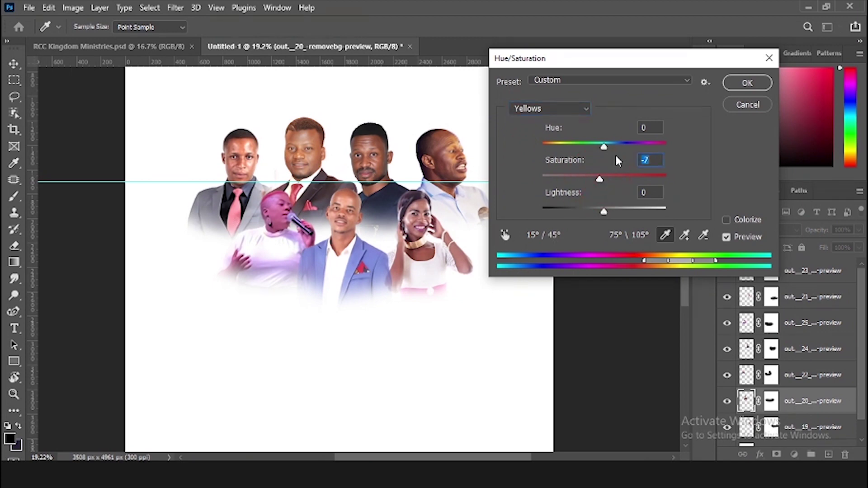
{"action": "left_click", "coordinate": [736, 82]}
{"action": "key", "text": "ctrl+z"}
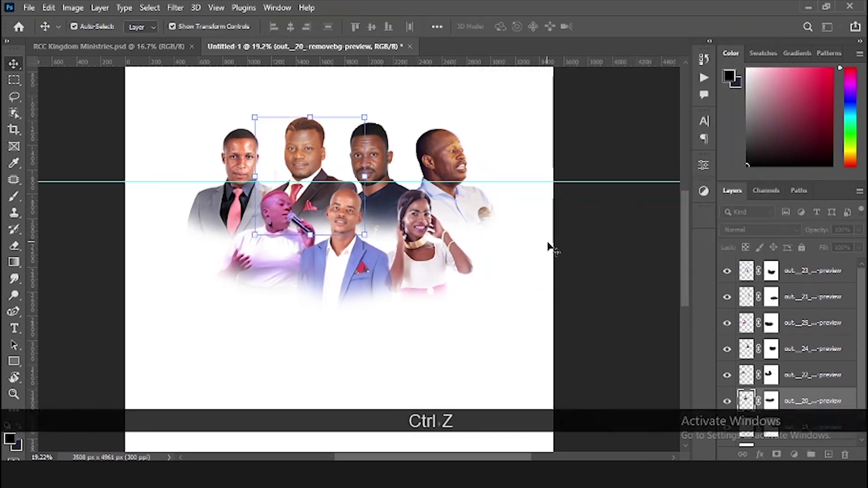
{"action": "key", "text": "ctrl+shift+z"}
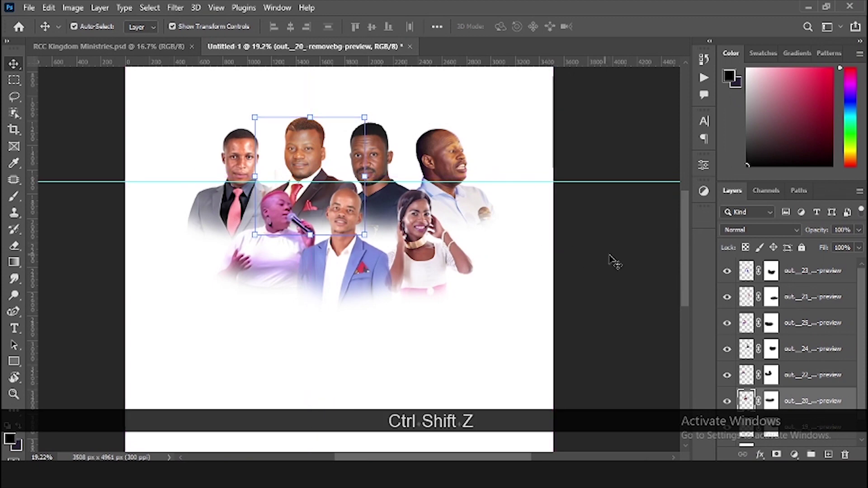
Step: Check the finished RCC Kingdom Ministries flyer and draw a black rectangle about 2291 by 1065 px below the photo group in the new document
{"action": "key", "text": "ctrl+0"}
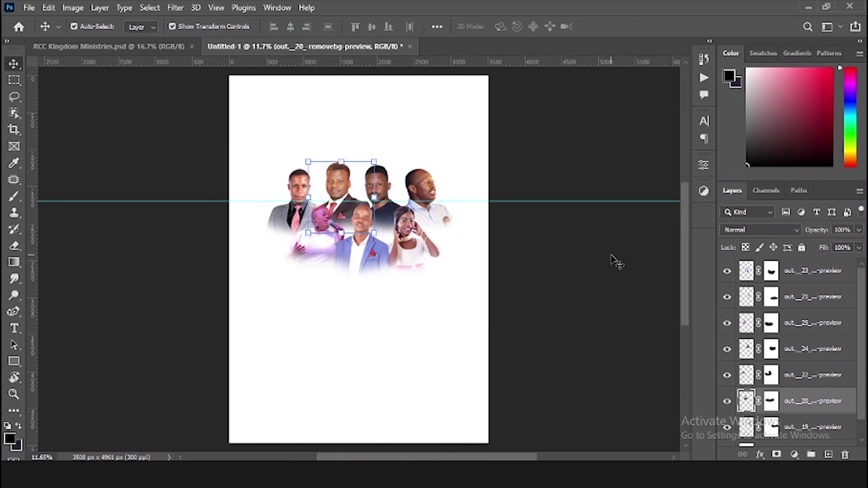
{"action": "left_click", "coordinate": [127, 46]}
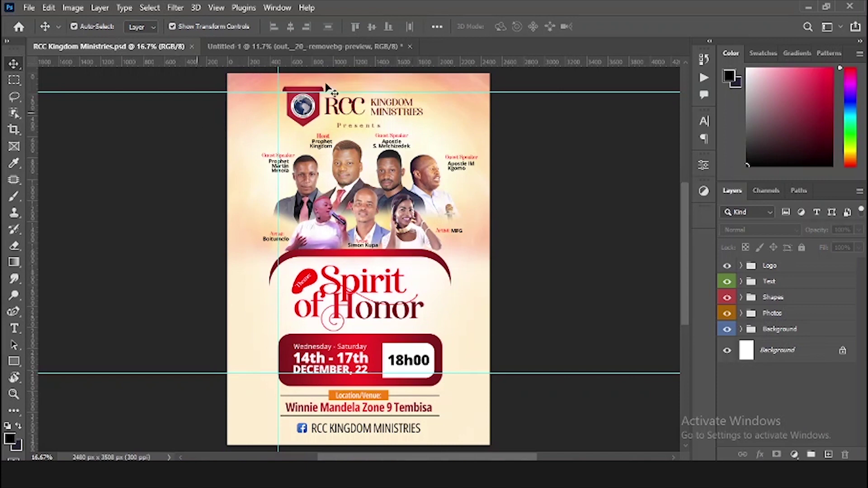
{"action": "left_click", "coordinate": [301, 46]}
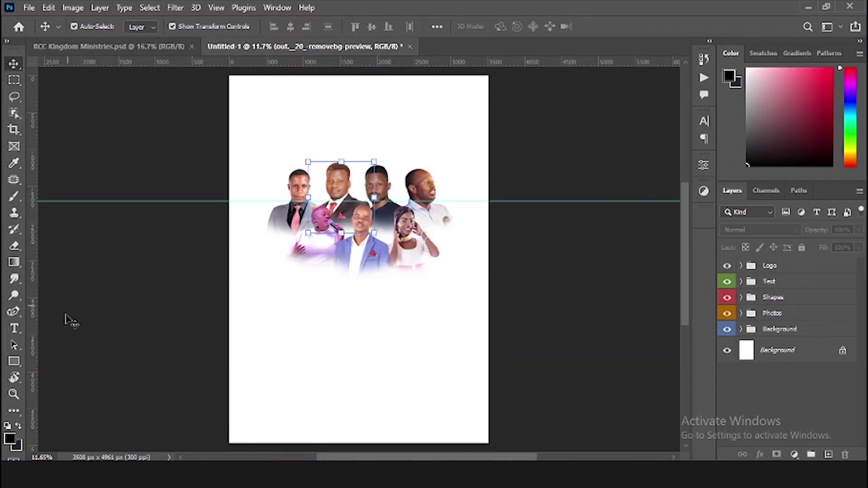
{"action": "left_click", "coordinate": [12, 364]}
{"action": "left_click", "coordinate": [55, 361]}
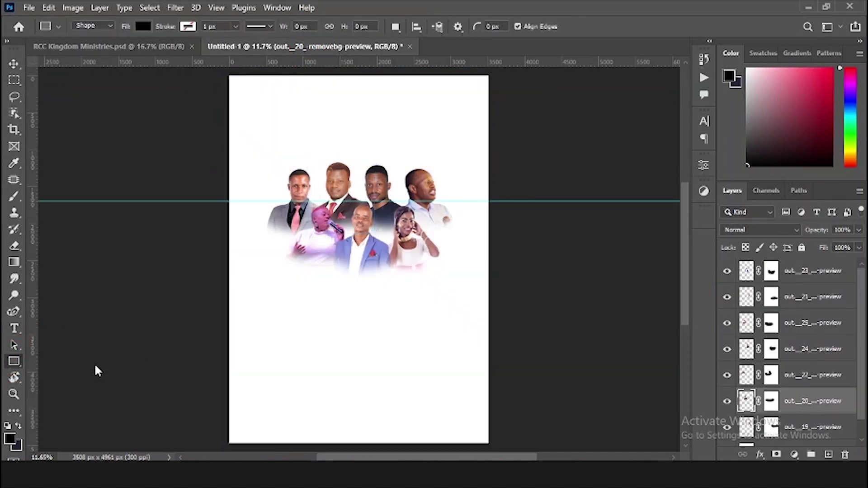
{"action": "left_click_drag", "start_coordinate": [276, 261], "coordinate": [445, 340]}
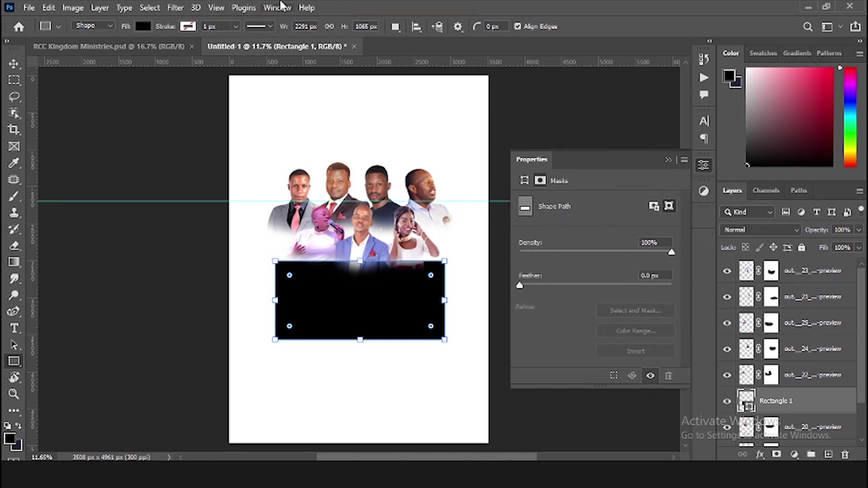
Step: Unlink the black rectangle's corner radii and round only its top-left corner to about 446 px
{"action": "left_click", "coordinate": [277, 7]}
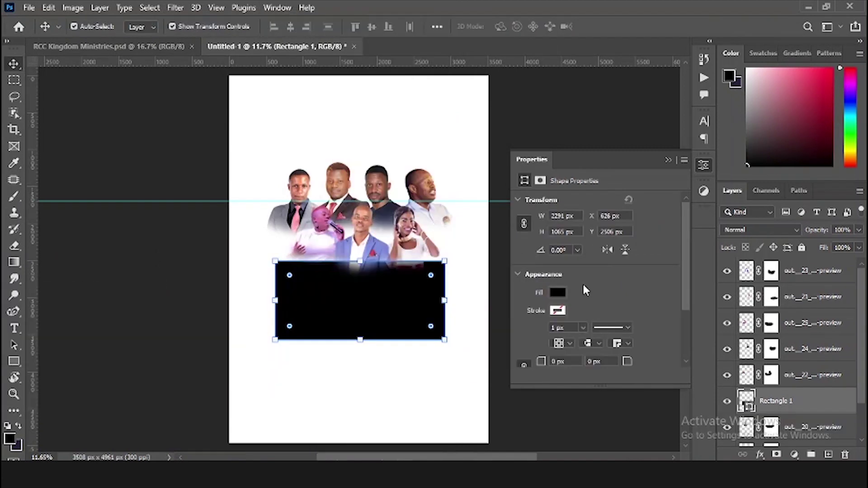
{"action": "scroll", "coordinate": [595, 316], "scroll_direction": "down", "scroll_amount": 2}
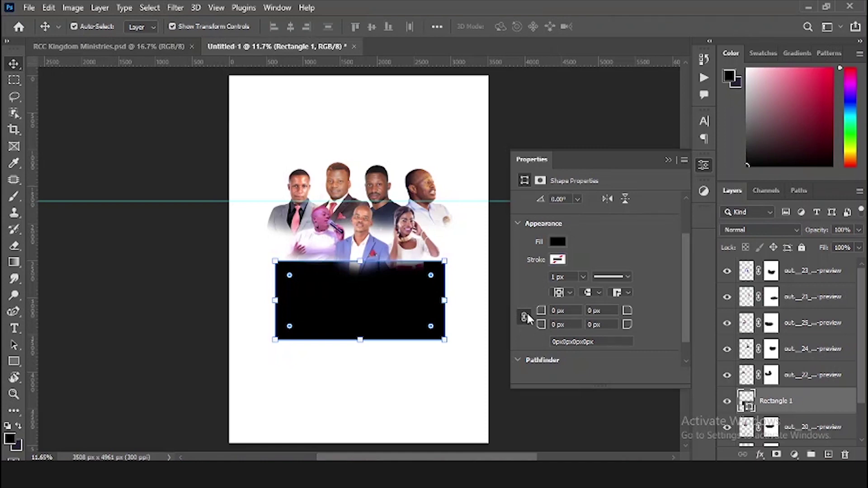
{"action": "left_click", "coordinate": [523, 316]}
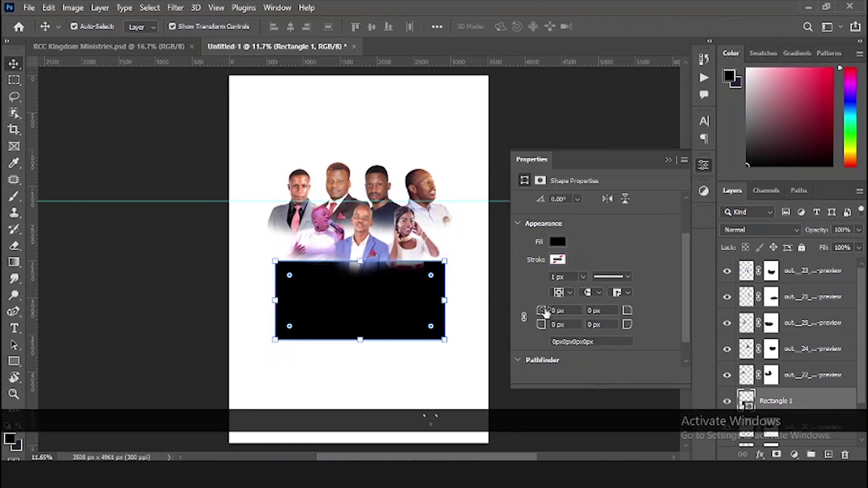
{"action": "type", "text": "390"}
{"action": "key", "text": "Return"}
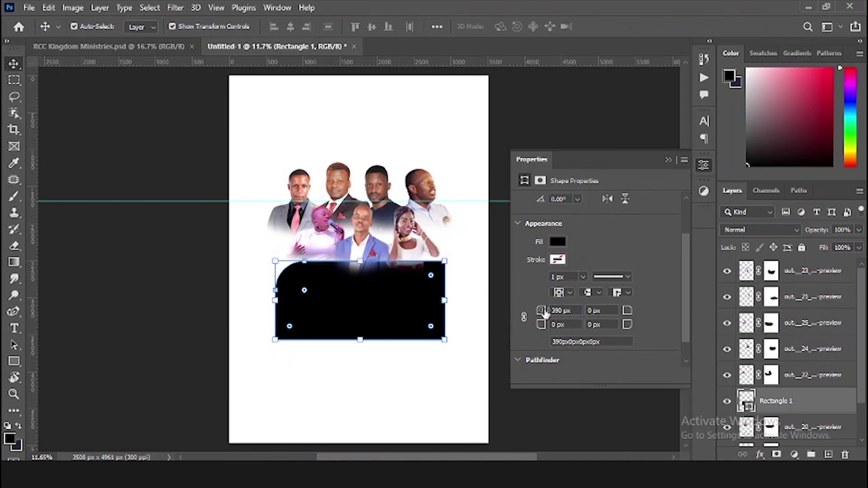
{"action": "left_click_drag", "start_coordinate": [546, 312], "coordinate": [578, 311]}
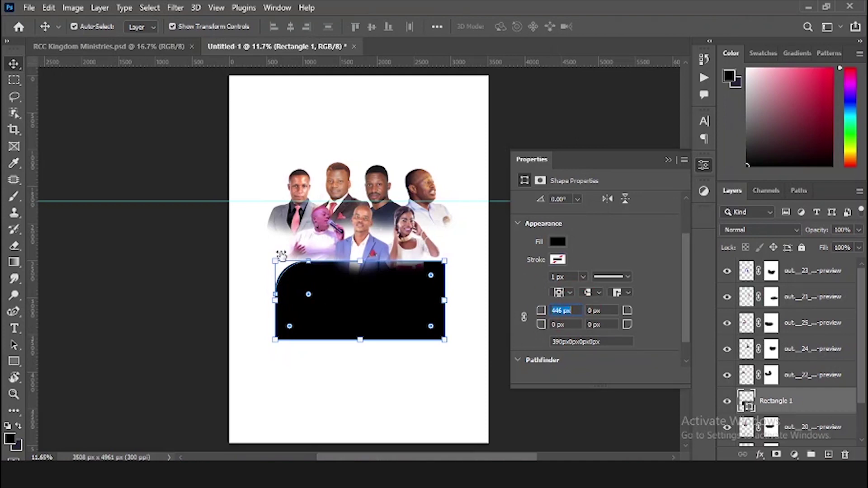
Step: Copy the 446 px radius to the rectangle's top-right corner
{"action": "left_click", "coordinate": [468, 319]}
{"action": "key", "text": "ctrl+c"}
{"action": "left_click", "coordinate": [613, 312]}
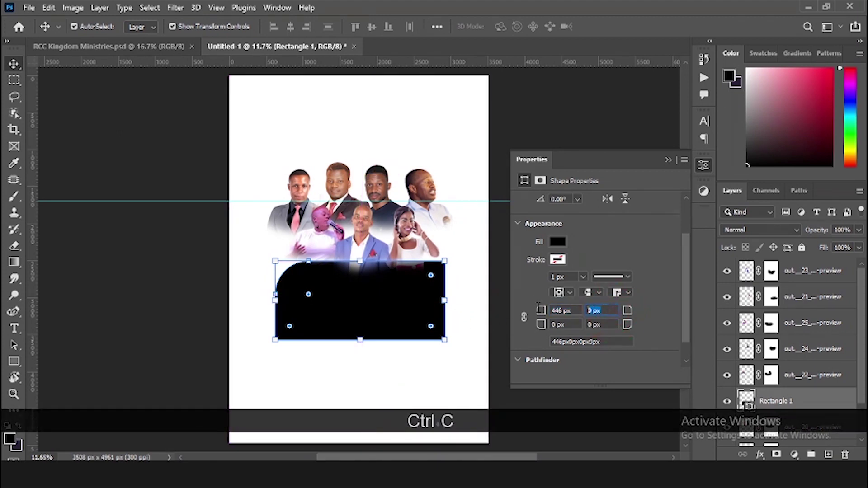
{"action": "key", "text": "ctrl+v"}
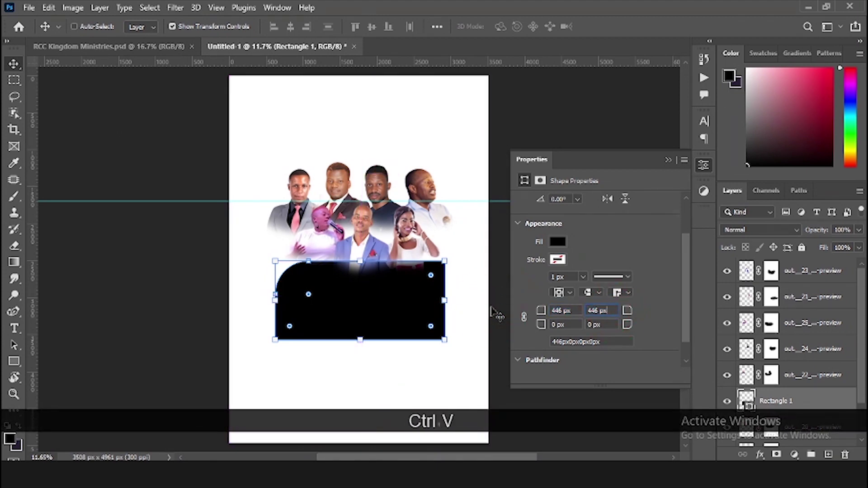
{"action": "key", "text": "Return"}
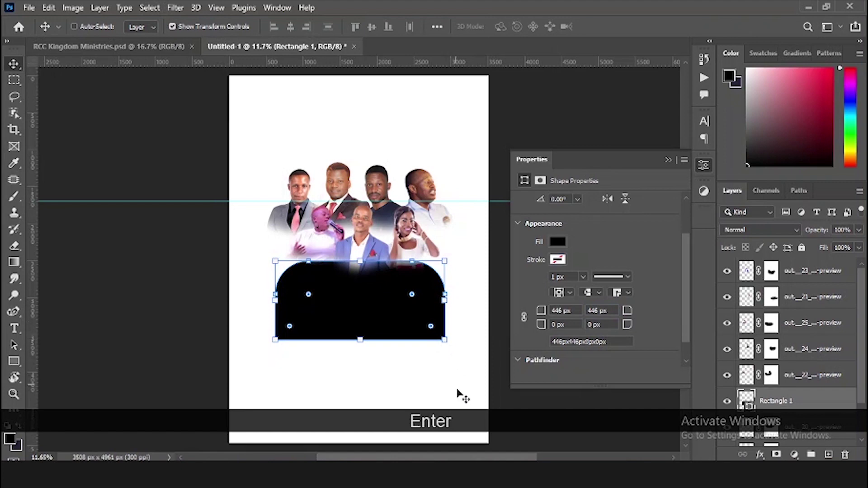
Step: Duplicate the black rectangle with the rounded top corners as a new shape layer
{"action": "left_click", "coordinate": [458, 390], "text": "ctrl"}
{"action": "scroll", "coordinate": [415, 346], "scroll_direction": "up", "scroll_amount": 2}
{"action": "left_click", "coordinate": [306, 294], "text": "ctrl"}
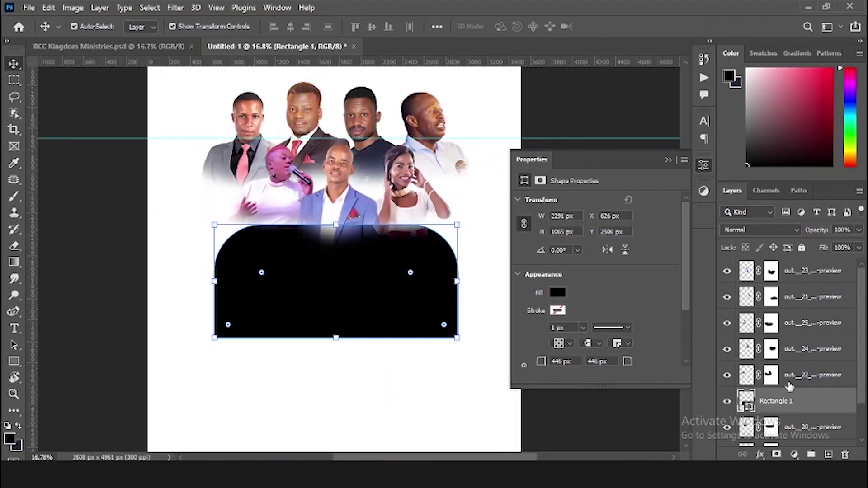
{"action": "left_click_drag", "start_coordinate": [792, 401], "coordinate": [829, 454]}
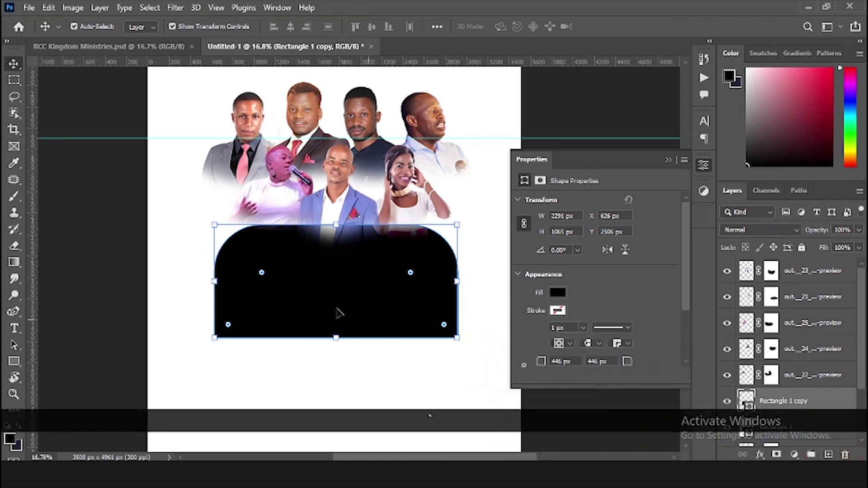
Step: Shift the duplicate rectangle straight down below the original to a Y position of about 2668 px
{"action": "left_click_drag", "start_coordinate": [360, 288], "coordinate": [361, 307]}
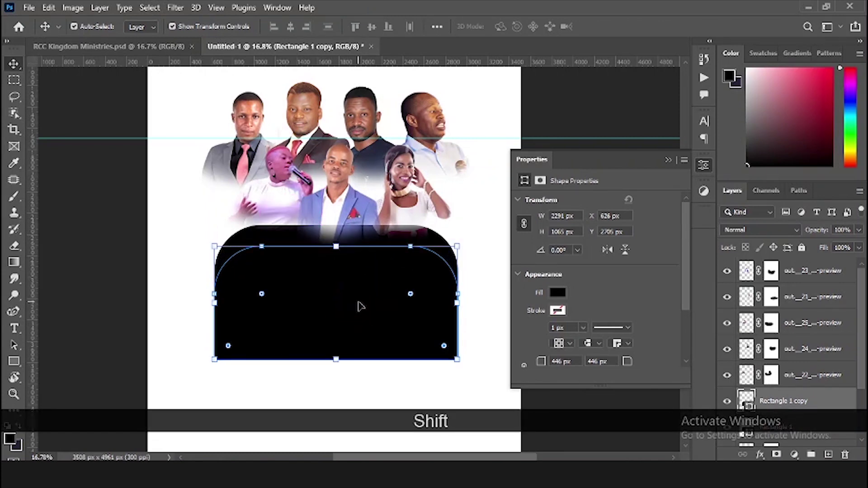
{"action": "key", "text": "Up"}
{"action": "key", "text": "Up"}
{"action": "key", "text": "Up"}
{"action": "key", "text": "Up"}
{"action": "key", "text": "Up"}
{"action": "key", "text": "Up"}
{"action": "key", "text": "Up"}
{"action": "key", "text": "Up"}
{"action": "key", "text": "Up"}
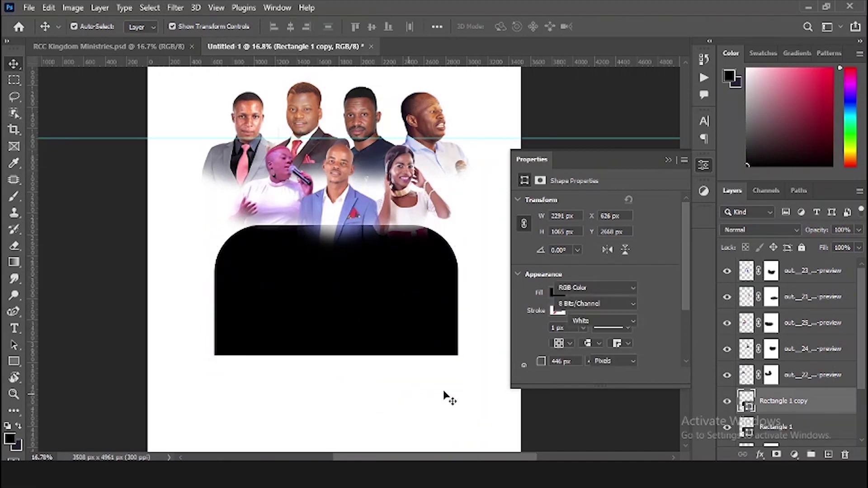
Step: Select both black rounded rectangles and subtract the front shape from the back one, leaving a curved arch
{"action": "left_click_drag", "start_coordinate": [458, 388], "coordinate": [369, 334]}
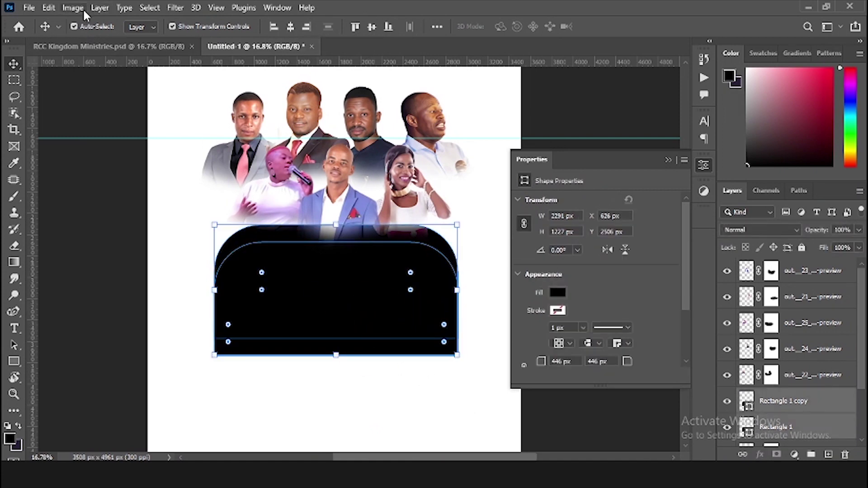
{"action": "left_click", "coordinate": [99, 8]}
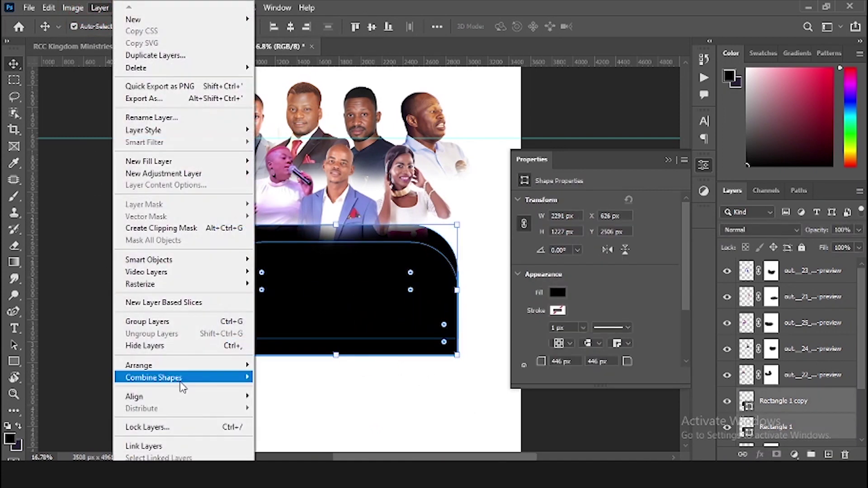
{"action": "mouse_move", "coordinate": [182, 387]}
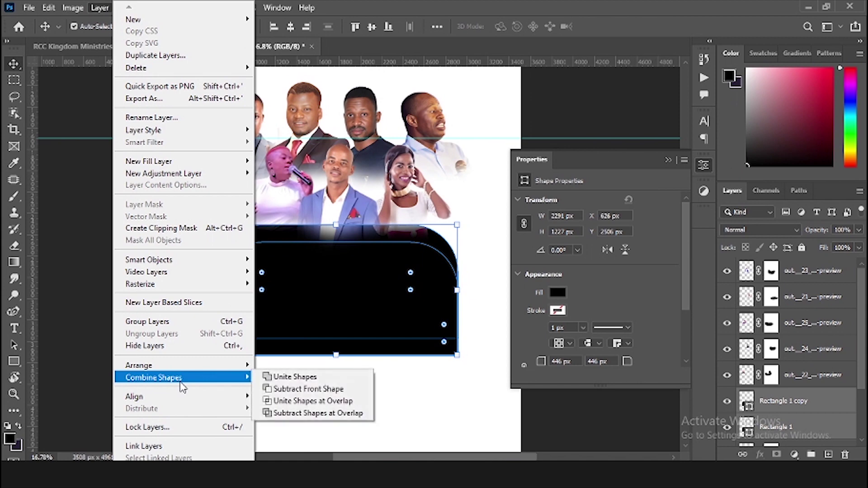
{"action": "left_click", "coordinate": [278, 390]}
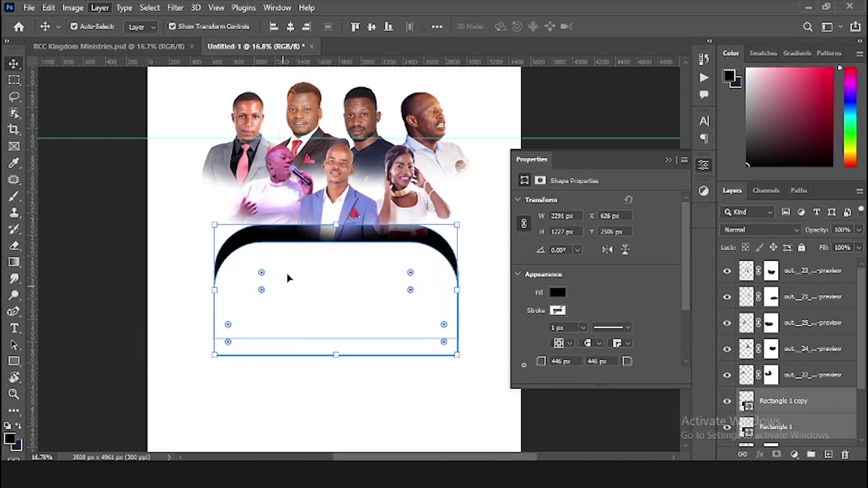
{"action": "left_click", "coordinate": [489, 305]}
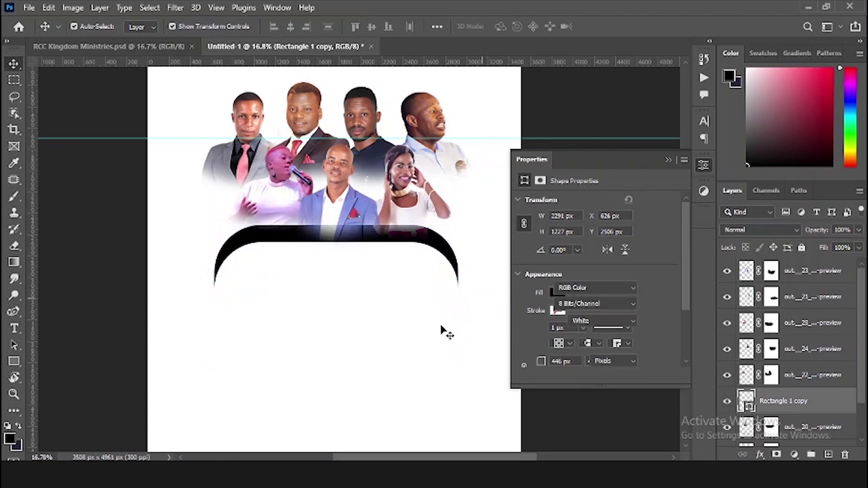
Step: Bring the black arch shape to the very front of the layer stack, above all the photos
{"action": "left_click", "coordinate": [431, 242]}
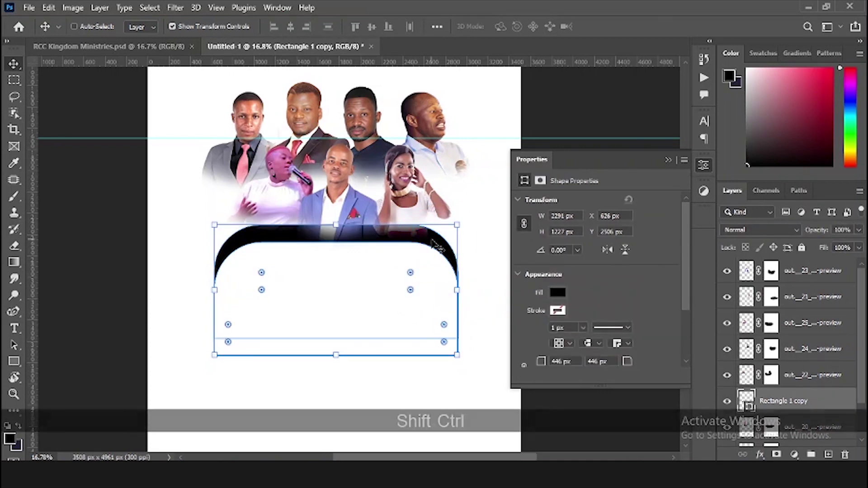
{"action": "key", "text": "ctrl+shift+bracketright"}
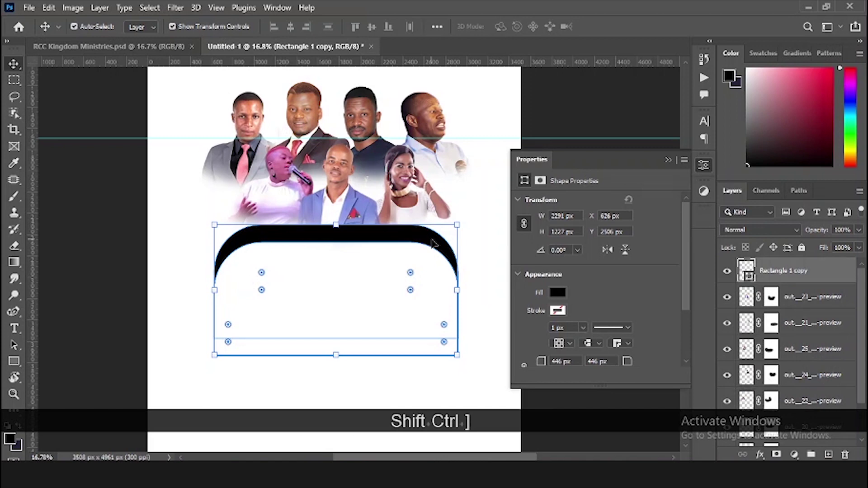
{"action": "key", "text": "ctrl+shift"}
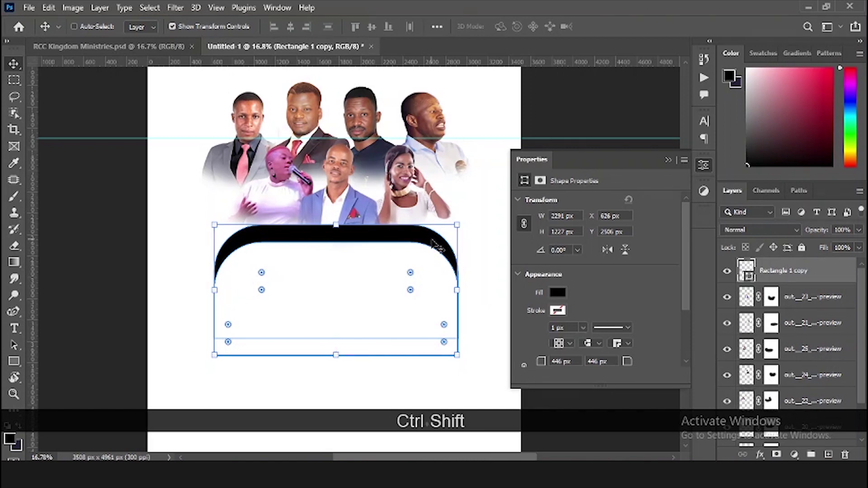
{"action": "left_click", "coordinate": [383, 316], "text": "ctrl+shift"}
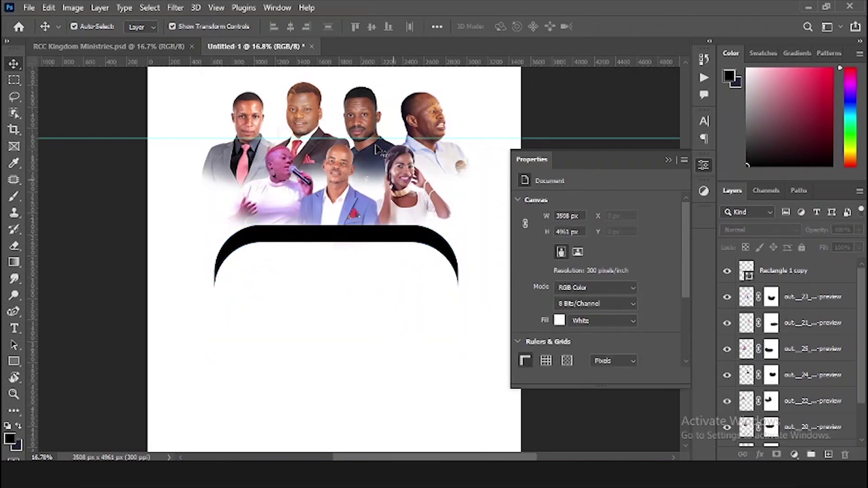
Step: Check the arch and logo layout in the reference design RCC Kingdom Ministries.psd, and return to the new document
{"action": "left_click", "coordinate": [119, 47]}
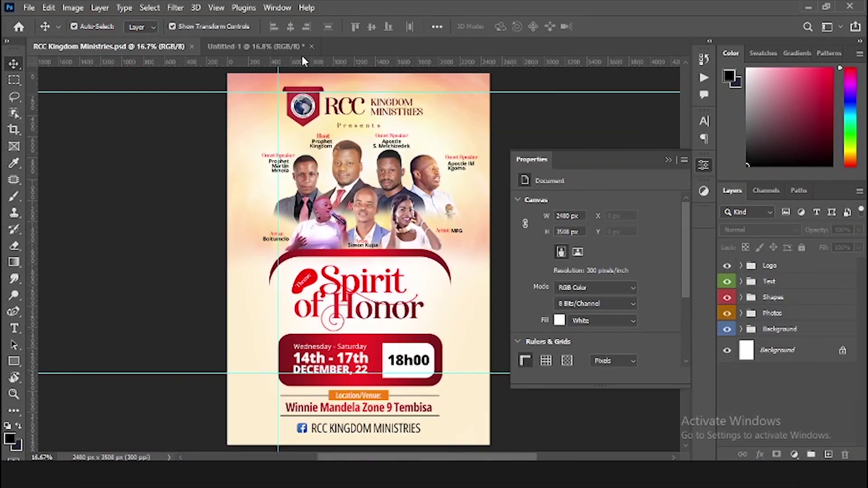
{"action": "left_click", "coordinate": [262, 47]}
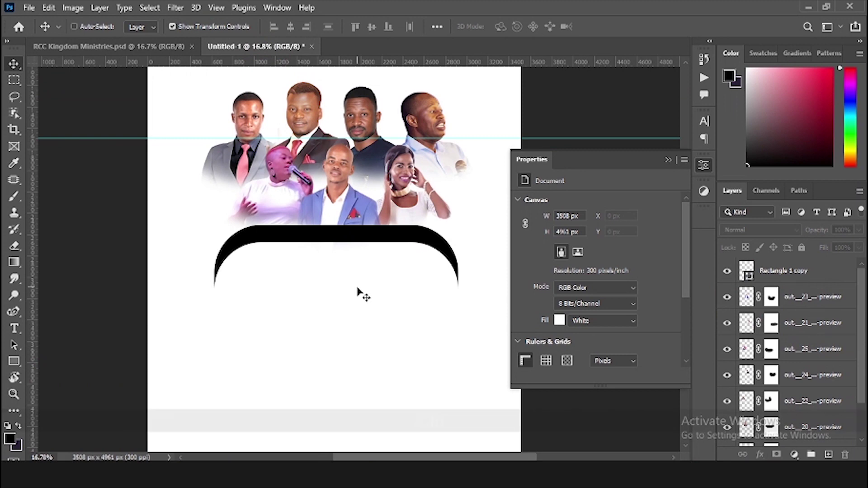
{"action": "key", "text": "Up"}
{"action": "key", "text": "Up"}
{"action": "key", "text": "Up"}
{"action": "key", "text": "Up"}
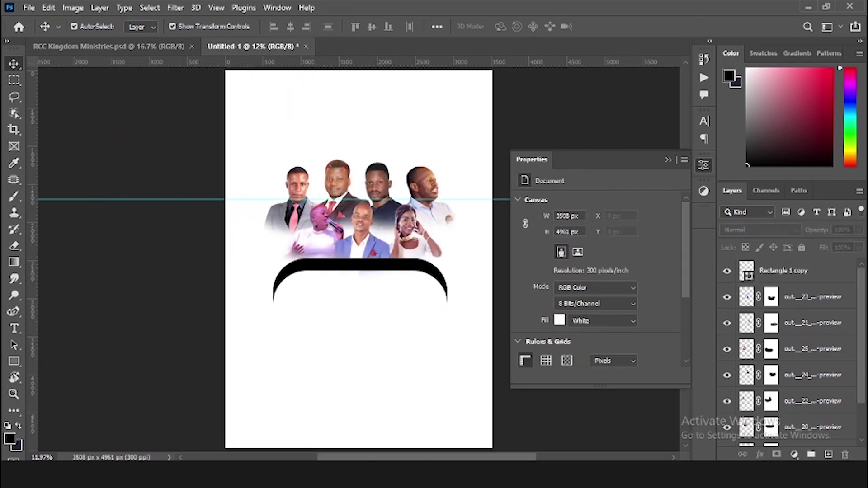
Step: Switch to File Explorer and bring the Layer 2 ribbon and IMG-20221211-WA0066 logo images from New folder into the Photoshop document
{"action": "mouse_move", "coordinate": [122, 444]}
{"action": "left_click", "coordinate": [91, 428]}
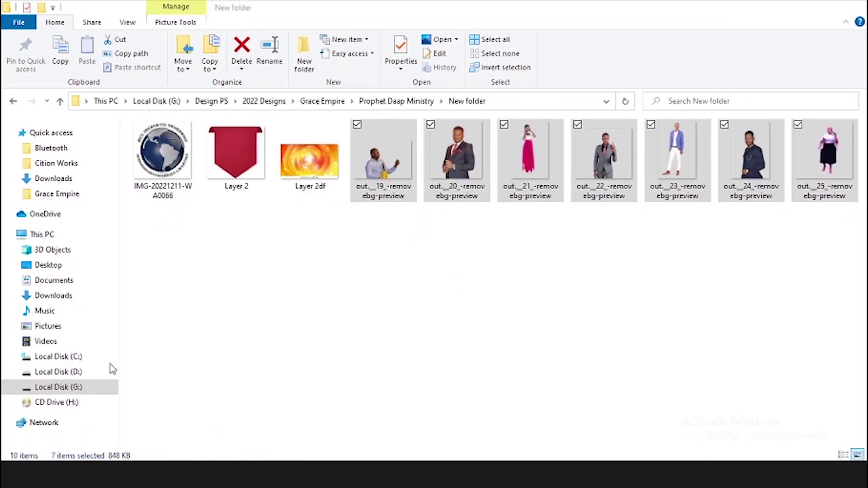
{"action": "left_click", "coordinate": [172, 164]}
{"action": "left_click", "coordinate": [222, 164]}
{"action": "left_click", "coordinate": [176, 156], "text": "shift"}
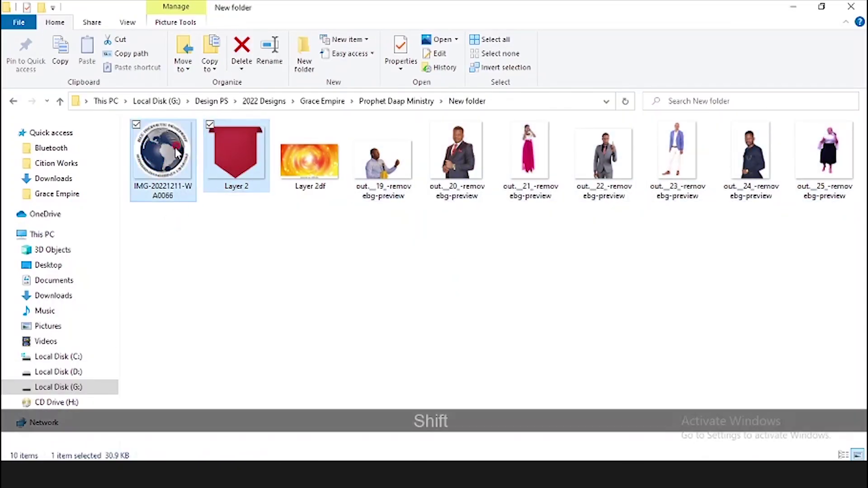
{"action": "left_click_drag", "start_coordinate": [233, 163], "coordinate": [371, 473]}
{"action": "left_click_drag", "start_coordinate": [369, 437], "coordinate": [307, 84]}
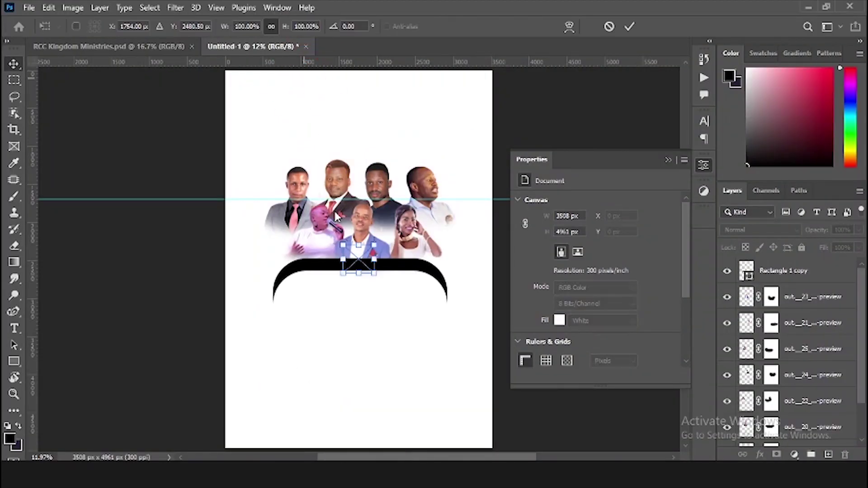
Step: Place the red ribbon at about 126% in the page's upper-left area and position the globe logo on its centre
{"action": "left_click_drag", "start_coordinate": [355, 270], "coordinate": [297, 123]}
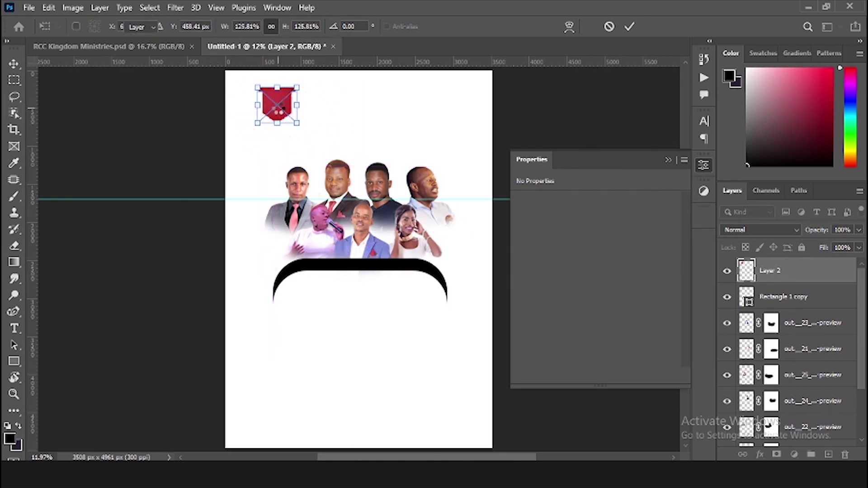
{"action": "key", "text": "Return"}
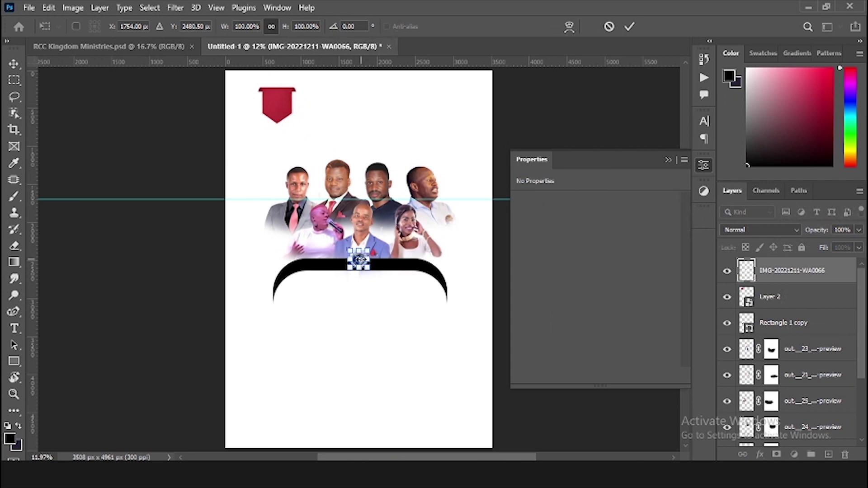
{"action": "left_click_drag", "start_coordinate": [361, 260], "coordinate": [279, 110]}
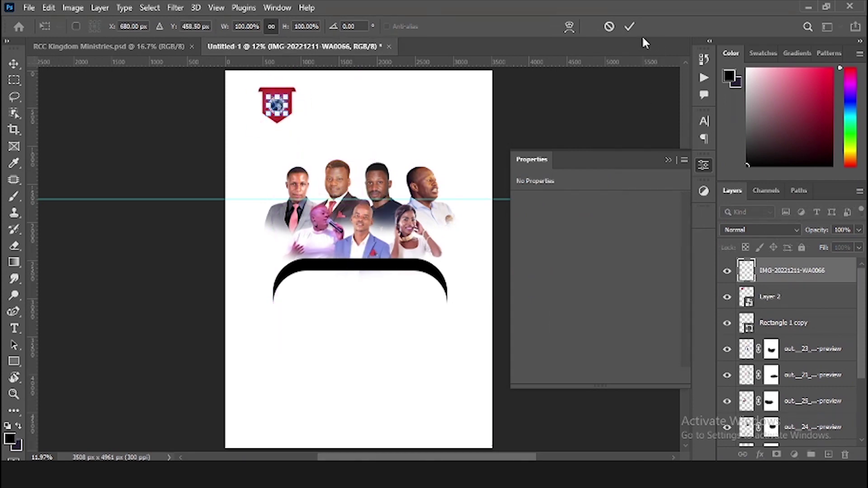
{"action": "left_click", "coordinate": [630, 26]}
{"action": "left_click", "coordinate": [385, 91]}
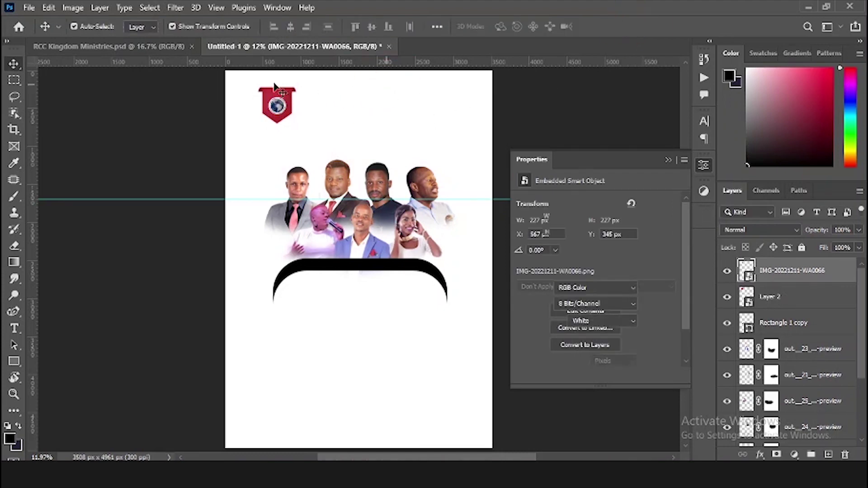
Step: Enlarge the globe logo on the red ribbon to about 123%
{"action": "scroll", "coordinate": [278, 59], "scroll_direction": "up", "scroll_amount": 1}
{"action": "scroll", "coordinate": [199, 208], "scroll_direction": "up", "scroll_amount": 5}
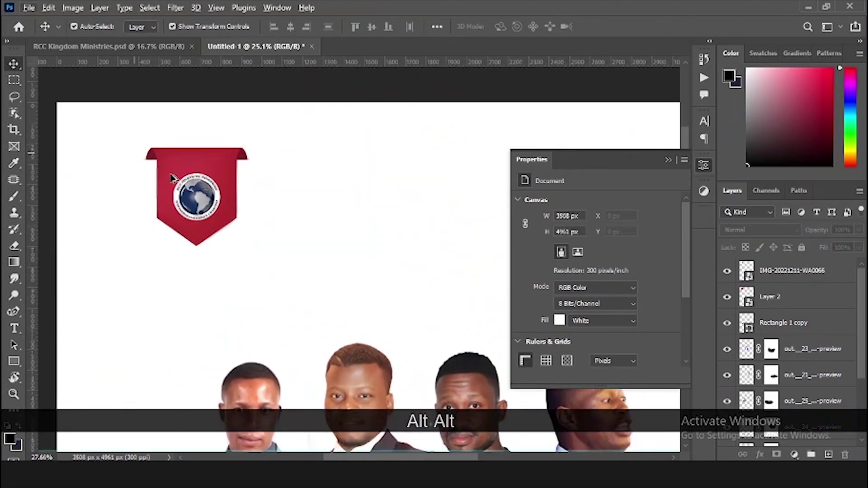
{"action": "left_click", "coordinate": [199, 208]}
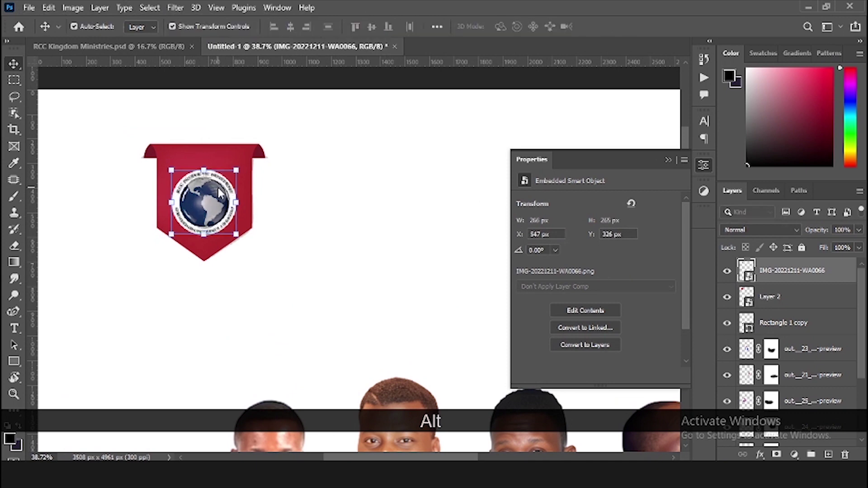
{"action": "key", "text": "ctrl+t"}
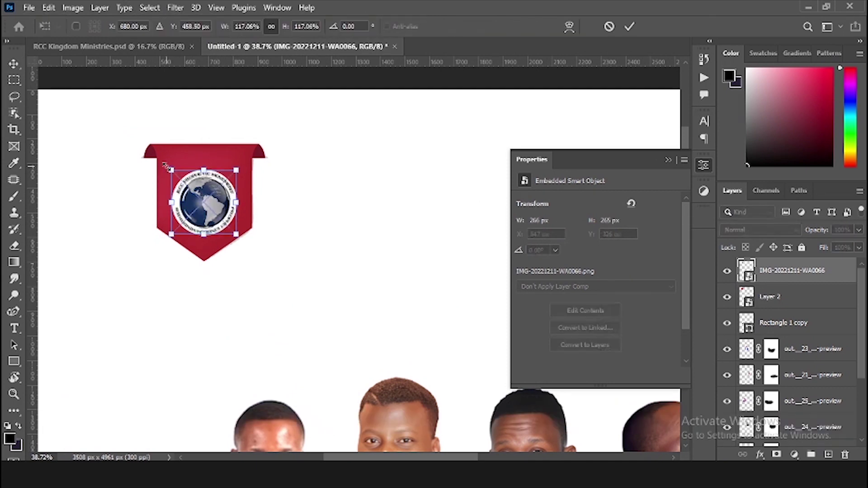
{"action": "left_click_drag", "start_coordinate": [167, 169], "coordinate": [164, 165]}
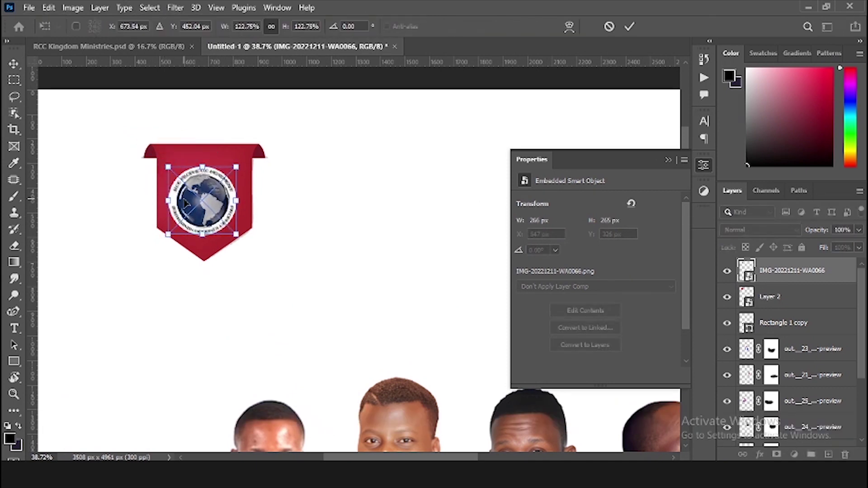
{"action": "key", "text": "Return"}
Step: Select the globe logo and the ribbon together and align their horizontal centres
{"action": "left_click_drag", "start_coordinate": [290, 272], "coordinate": [208, 176]}
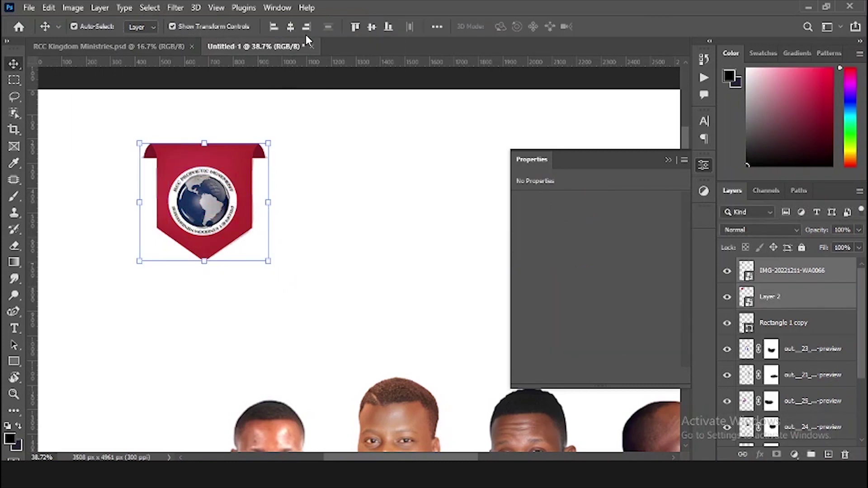
{"action": "left_click", "coordinate": [291, 27]}
{"action": "left_click_drag", "start_coordinate": [284, 226], "coordinate": [225, 220]}
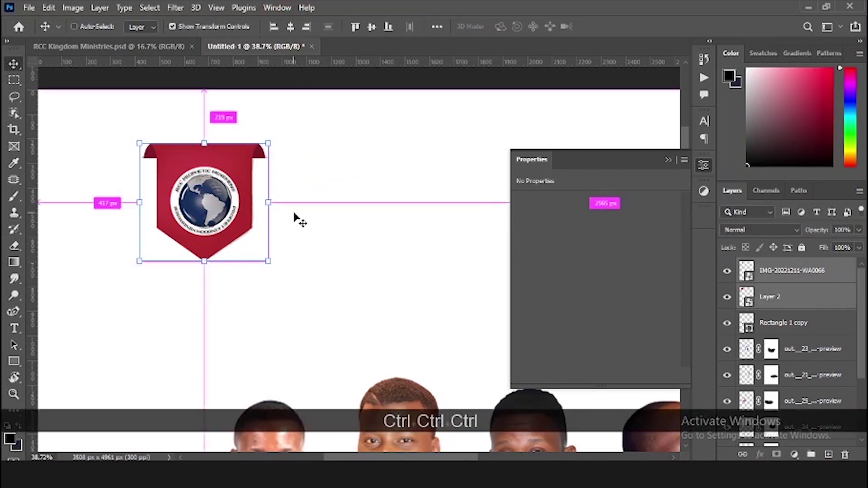
Step: Group the globe logo and ribbon layers and name the group "Logo"
{"action": "key", "text": "ctrl+g"}
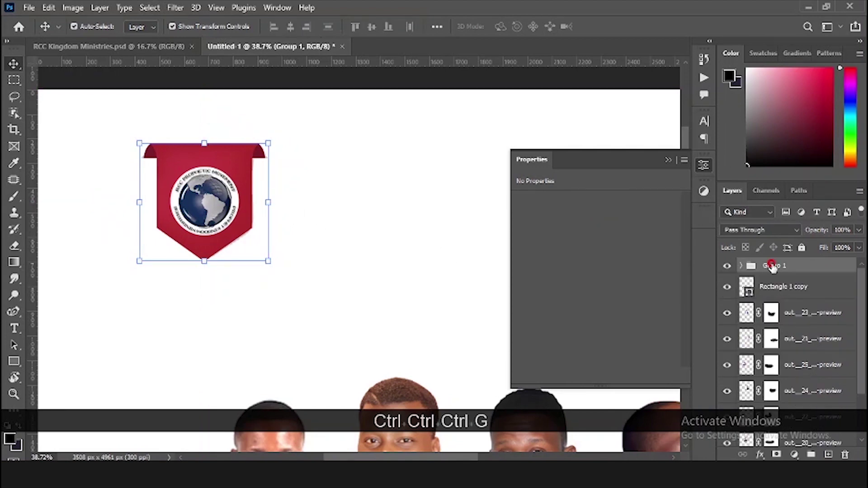
{"action": "double_click", "coordinate": [772, 266]}
{"action": "type", "text": "Logo"}
{"action": "key", "text": "Return"}
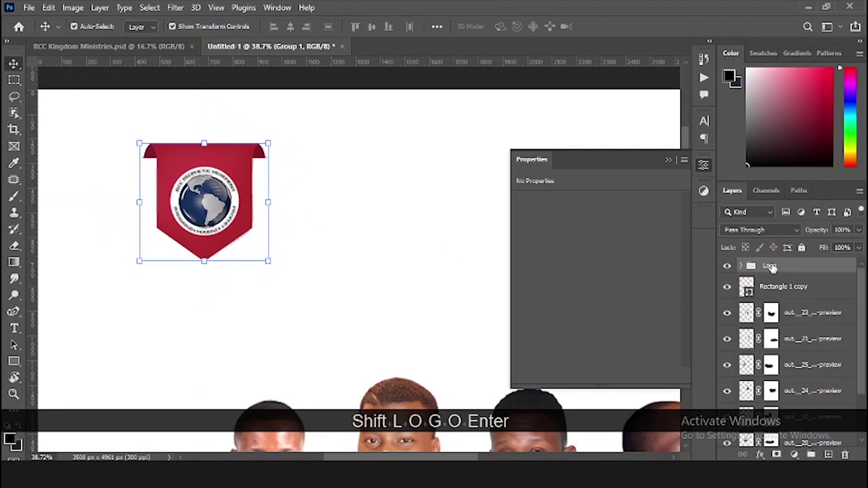
Step: Enlarge the Logo group slightly and move it closer to the middle of the page's top area
{"action": "key", "text": "ctrl+0"}
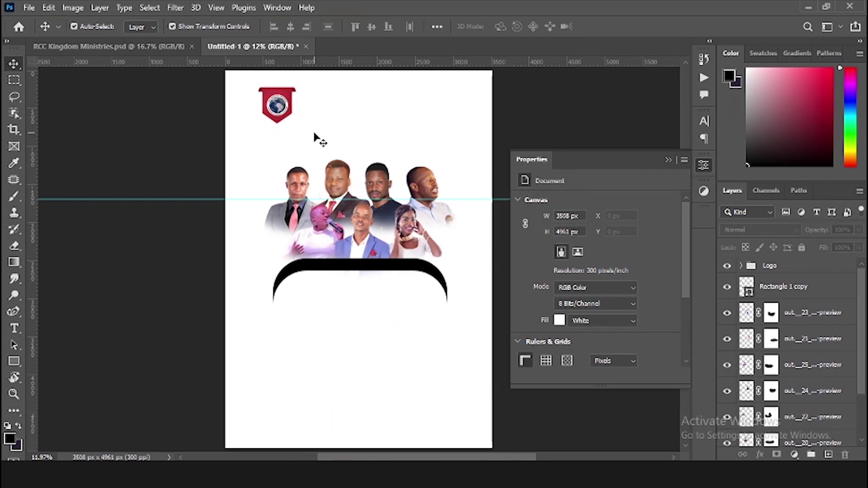
{"action": "left_click", "coordinate": [315, 135]}
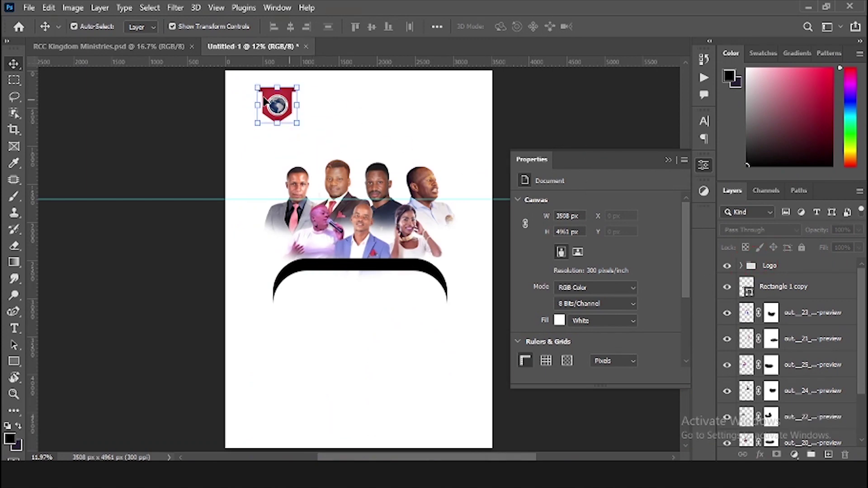
{"action": "left_click", "coordinate": [763, 268]}
{"action": "left_click_drag", "start_coordinate": [299, 125], "coordinate": [321, 111]}
{"action": "key", "text": "Return"}
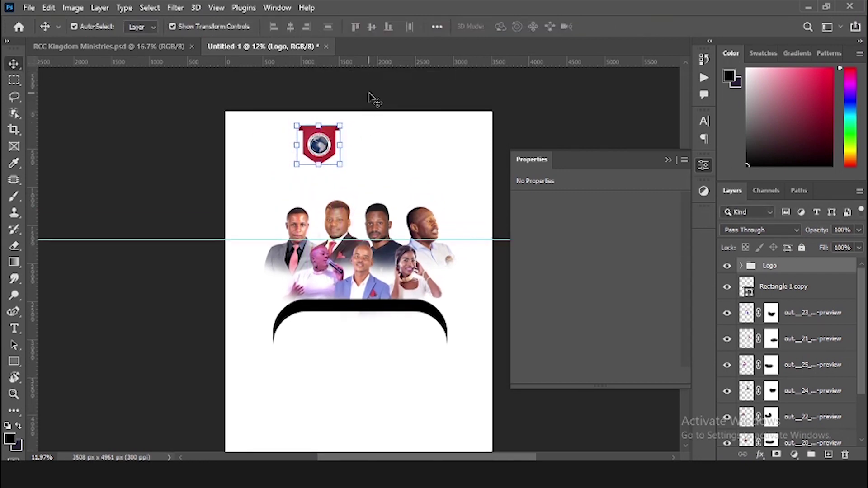
Step: Add the text "RCC" in the Afterglow font, scale it to about 231%, and place it beside the logo ribbon
{"action": "scroll", "coordinate": [397, 147], "scroll_direction": "up", "scroll_amount": 3}
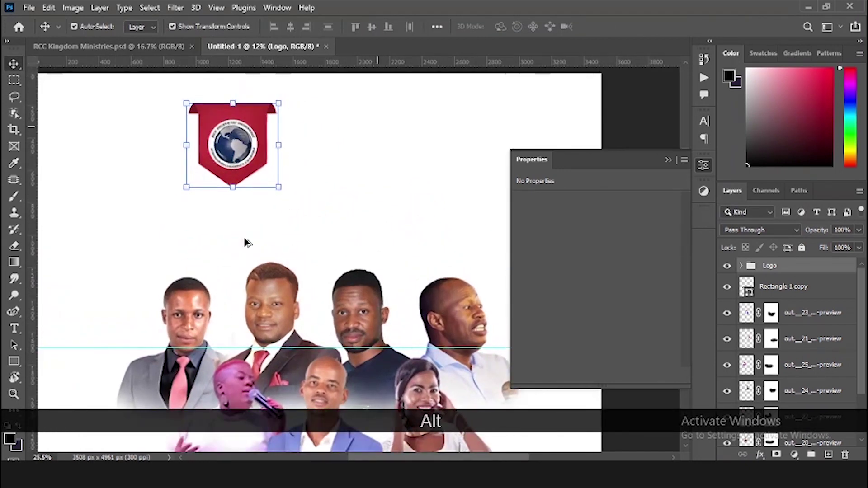
{"action": "scroll", "coordinate": [153, 288], "scroll_direction": "up", "scroll_amount": 2}
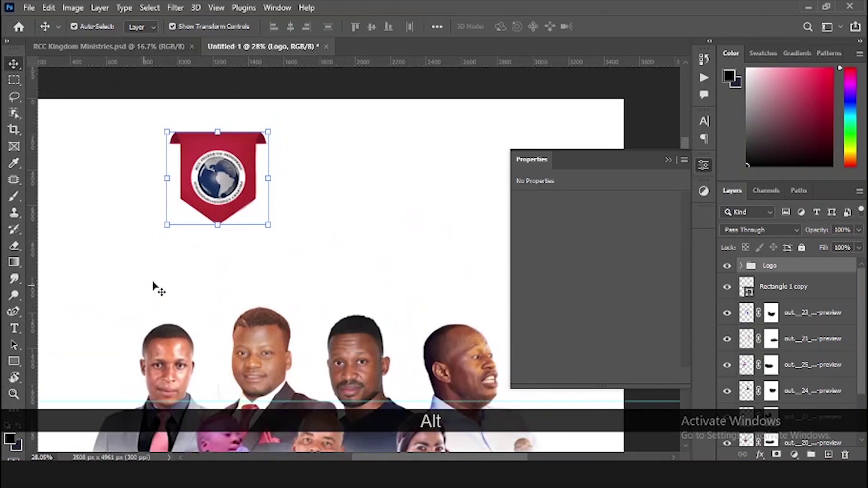
{"action": "left_click", "coordinate": [15, 329]}
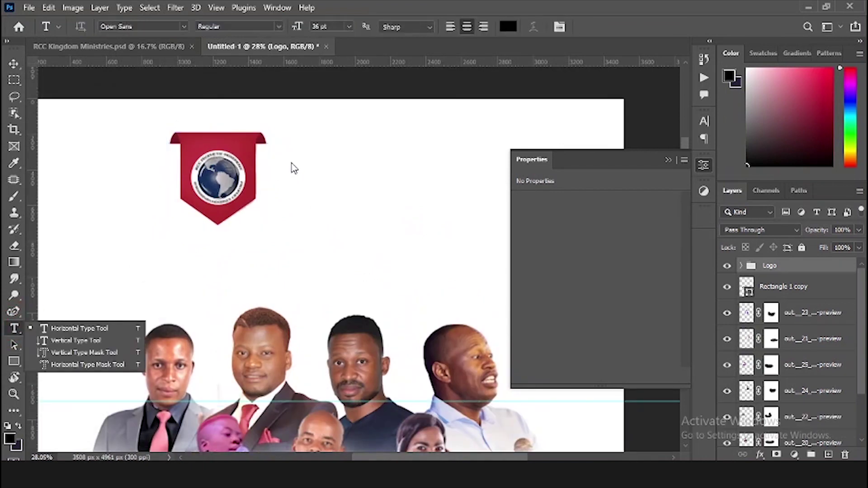
{"action": "left_click", "coordinate": [297, 170]}
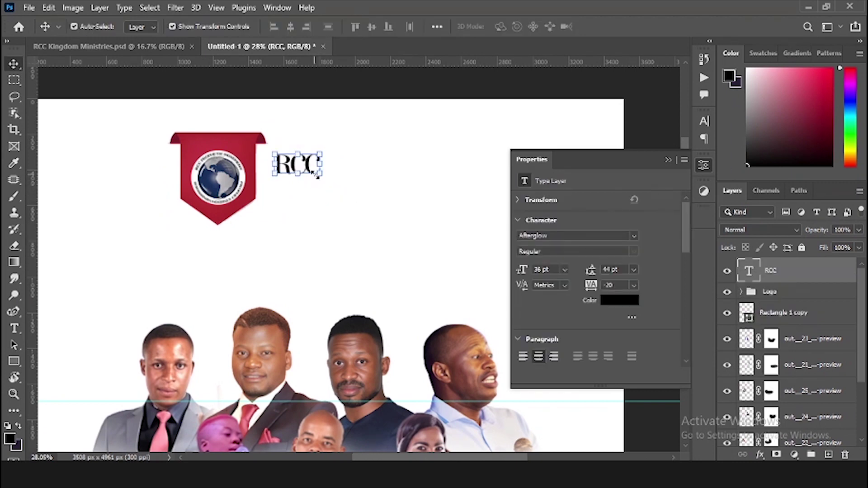
{"action": "left_click_drag", "start_coordinate": [323, 180], "coordinate": [381, 188]}
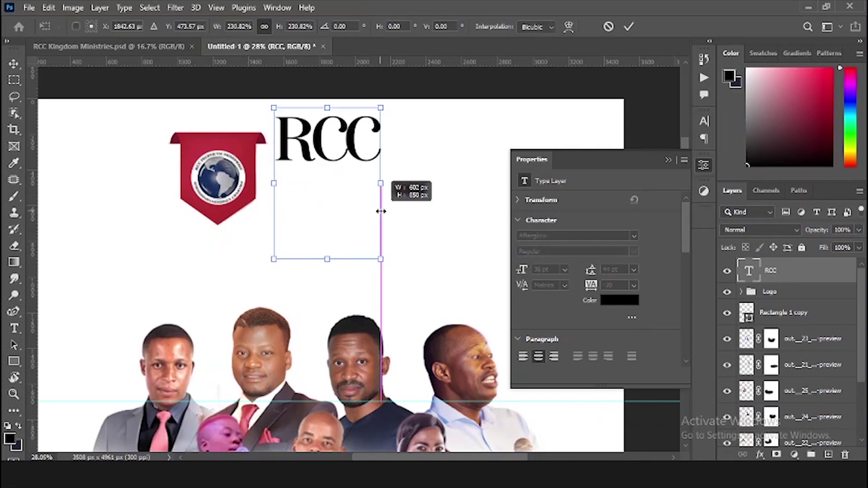
{"action": "left_click_drag", "start_coordinate": [332, 172], "coordinate": [342, 177]}
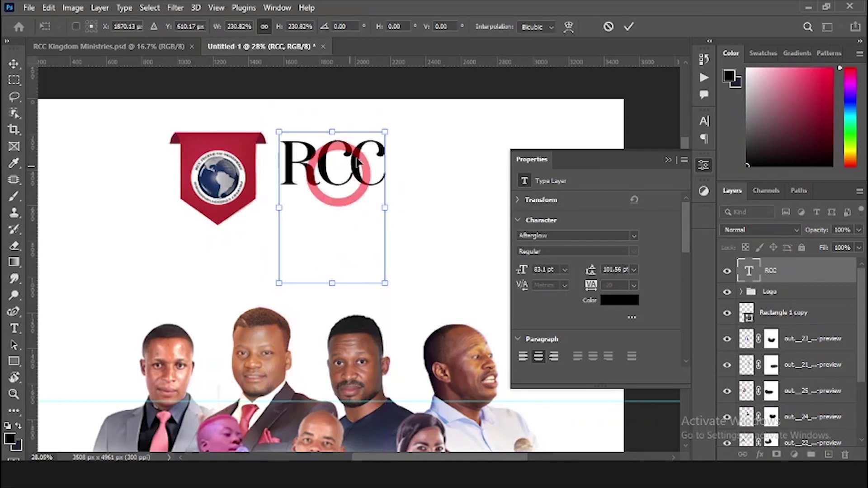
{"action": "key", "text": "Return"}
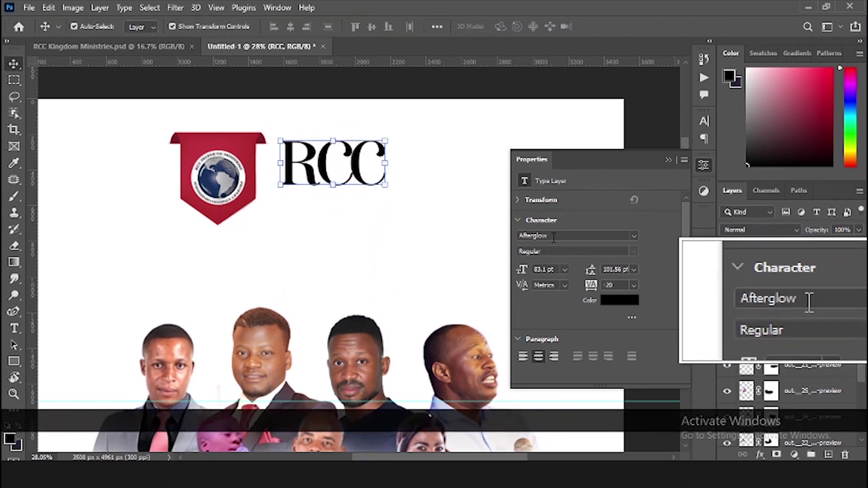
{"action": "left_click_drag", "start_coordinate": [321, 164], "coordinate": [324, 165]}
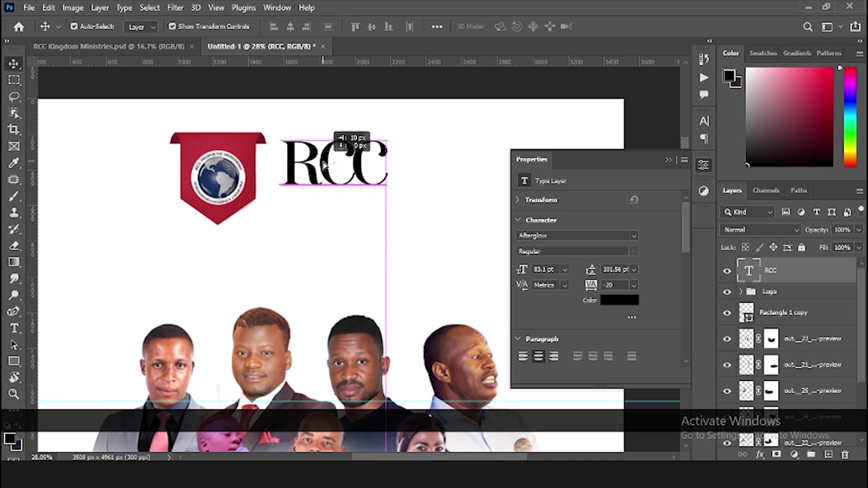
Step: Move the Logo group and the RCC text together toward the page's left side
{"action": "scroll", "coordinate": [360, 195], "scroll_direction": "down", "scroll_amount": 3}
{"action": "left_click_drag", "start_coordinate": [425, 248], "coordinate": [252, 193]}
{"action": "left_click_drag", "start_coordinate": [261, 223], "coordinate": [237, 222]}
{"action": "left_click", "coordinate": [413, 149]}
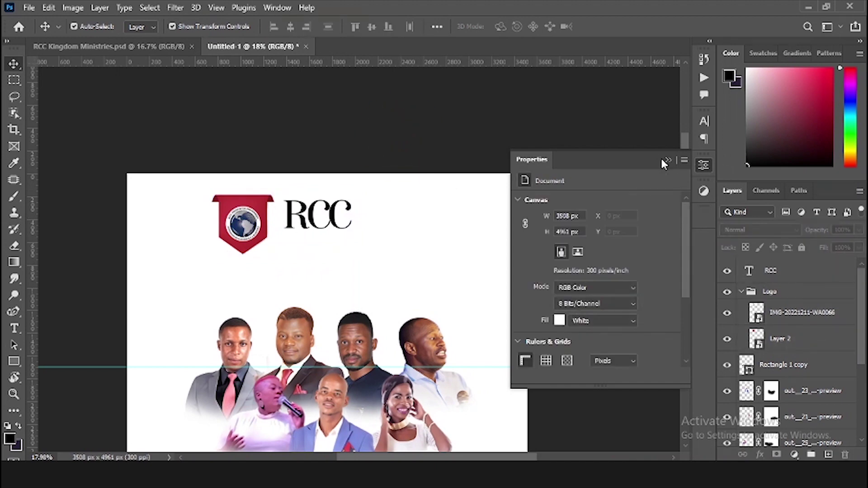
Step: Add a two-line text reading "KINGDOM" and "MINISTRIES" near the RCC text, in 36 pt Afterglow
{"action": "left_click", "coordinate": [668, 159]}
{"action": "scroll", "coordinate": [417, 226], "scroll_direction": "up", "scroll_amount": 3}
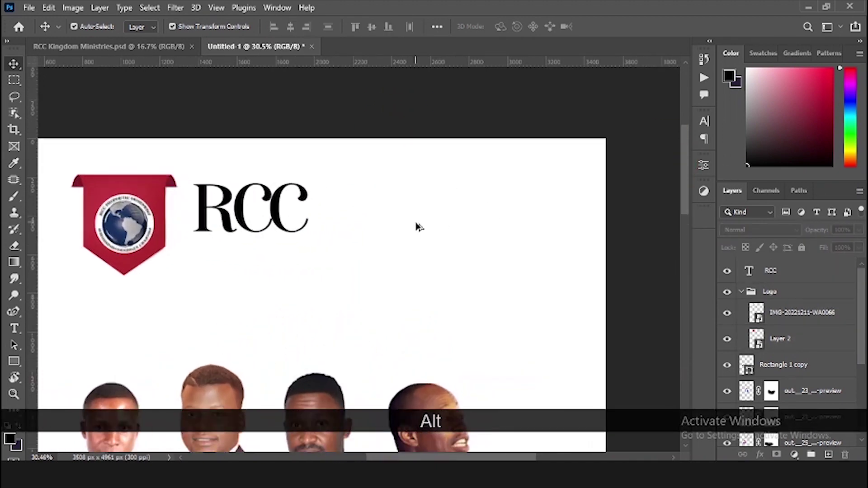
{"action": "key", "text": "t"}
{"action": "left_click", "coordinate": [343, 206]}
{"action": "type", "text": "KINGDOM"}
{"action": "key", "text": "Return"}
{"action": "type", "text": "MINISTRIES"}
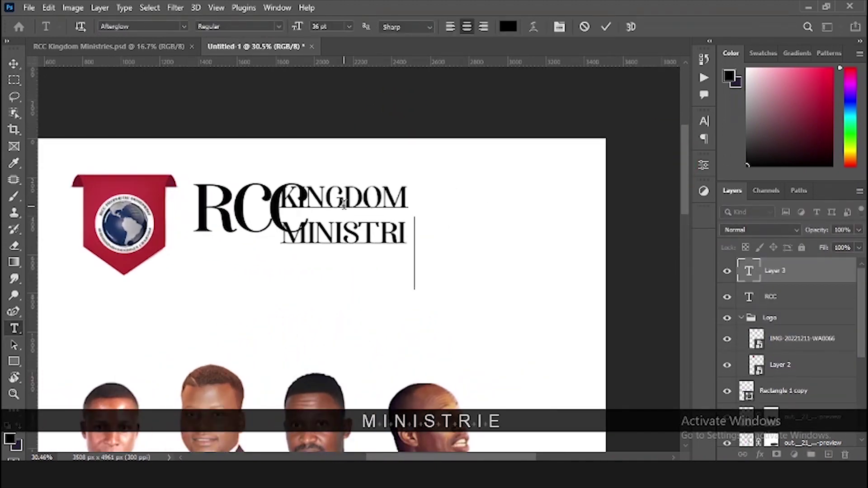
{"action": "key", "text": "ctrl+a"}
{"action": "left_click", "coordinate": [606, 27]}
Step: Tighten the line spacing of the KINGDOM MINISTRIES text to 35 pt and position the text on the right of RCC
{"action": "left_click", "coordinate": [395, 213]}
{"action": "key", "text": "ctrl+a"}
{"action": "key", "text": "alt+Up"}
{"action": "key", "text": "alt+Up"}
{"action": "key", "text": "alt+Up"}
{"action": "key", "text": "alt+Up"}
{"action": "key", "text": "Return"}
{"action": "key", "text": "v"}
{"action": "left_click_drag", "start_coordinate": [395, 213], "coordinate": [380, 209]}
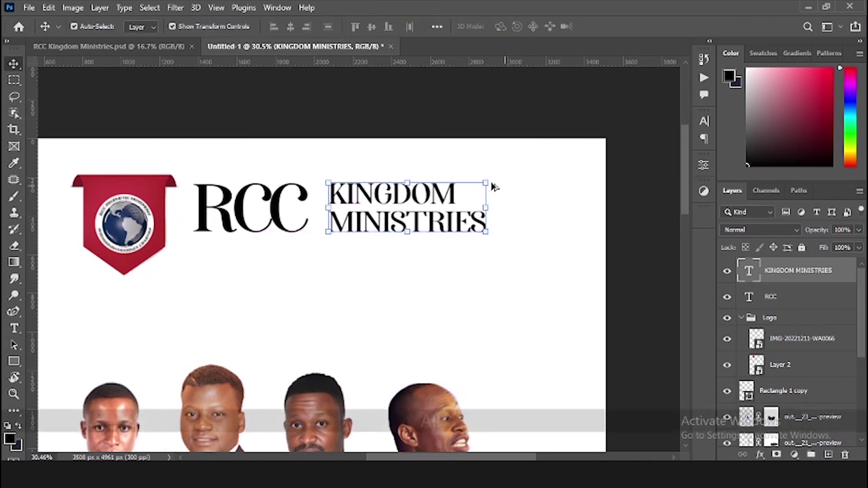
Step: Shrink the KINGDOM MINISTRIES text slightly and move it closer to RCC
{"action": "left_click_drag", "start_coordinate": [488, 182], "coordinate": [476, 189]}
{"action": "key", "text": "Return"}
{"action": "left_click_drag", "start_coordinate": [398, 219], "coordinate": [390, 219]}
Step: Nudge the RCC text slightly left, closer to the logo ribbon
{"action": "left_click", "coordinate": [276, 212]}
{"action": "key", "text": "Left"}
{"action": "key", "text": "Left"}
{"action": "key", "text": "Left"}
{"action": "key", "text": "Left"}
{"action": "key", "text": "Left"}
Step: Select the globe and ribbon together and nudge them up slightly relative to the RCC text
{"action": "left_click_drag", "start_coordinate": [171, 282], "coordinate": [141, 239]}
{"action": "key", "text": "Up"}
{"action": "key", "text": "Up"}
{"action": "key", "text": "Up"}
{"action": "key", "text": "Up"}
{"action": "key", "text": "Up"}
{"action": "key", "text": "Up"}
{"action": "key", "text": "Up"}
{"action": "key", "text": "Up"}
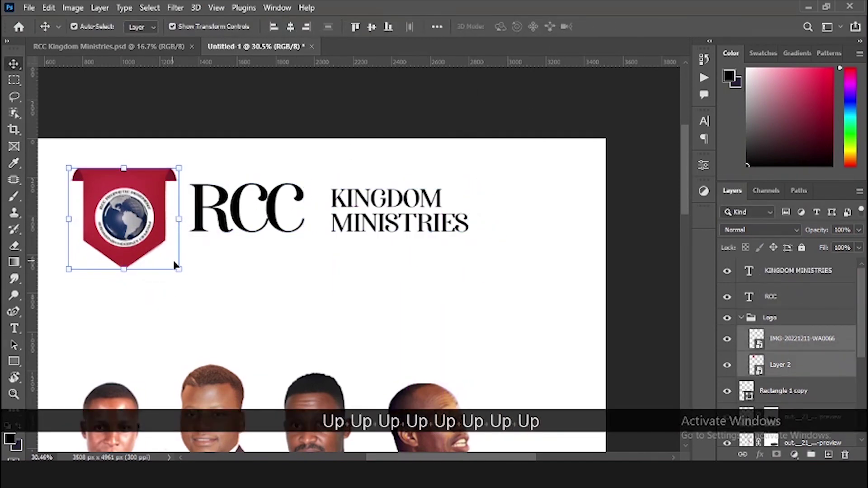
Step: Nudge the KINGDOM MINISTRIES text slightly up and to the left
{"action": "left_click", "coordinate": [239, 219]}
{"action": "left_click", "coordinate": [381, 225]}
{"action": "key", "text": "Up"}
{"action": "key", "text": "Left"}
Step: Select the logo and both header texts together and move them slightly left on the page
{"action": "scroll", "coordinate": [506, 307], "scroll_direction": "down", "scroll_amount": 1}
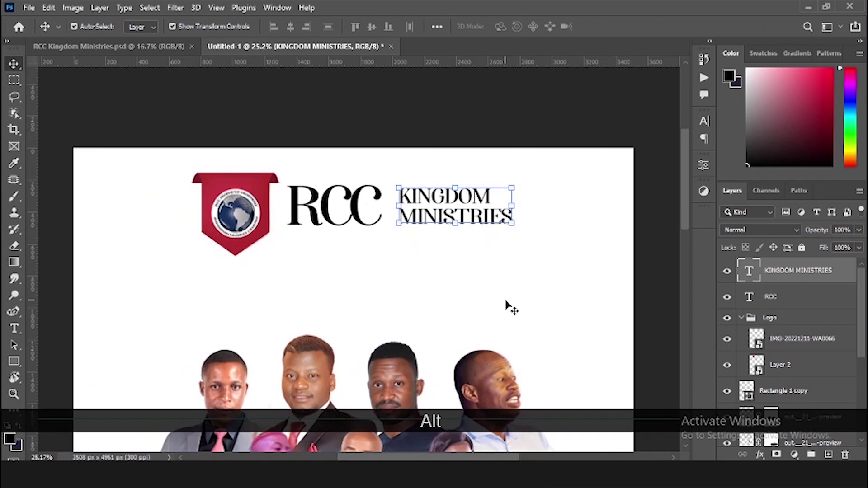
{"action": "left_click_drag", "start_coordinate": [461, 276], "coordinate": [195, 164]}
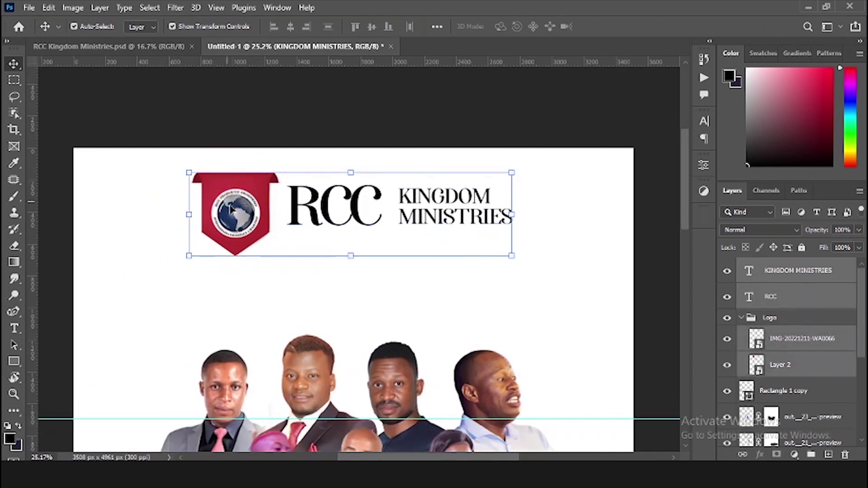
{"action": "left_click_drag", "start_coordinate": [228, 209], "coordinate": [214, 208]}
{"action": "left_click", "coordinate": [501, 299]}
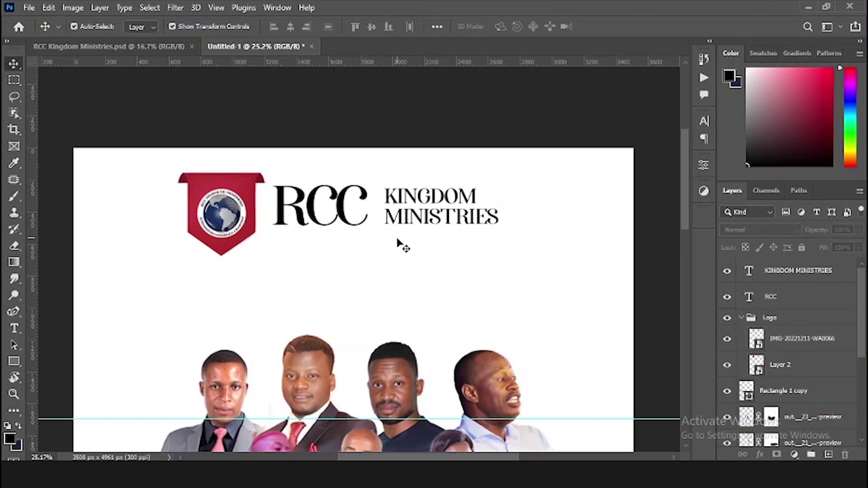
Step: Recolour the RCC and KINGDOM MINISTRIES texts with the ribbon's red, ba2e36, sampled from the logo
{"action": "left_click", "coordinate": [414, 219]}
{"action": "left_click", "coordinate": [321, 206], "text": "shift"}
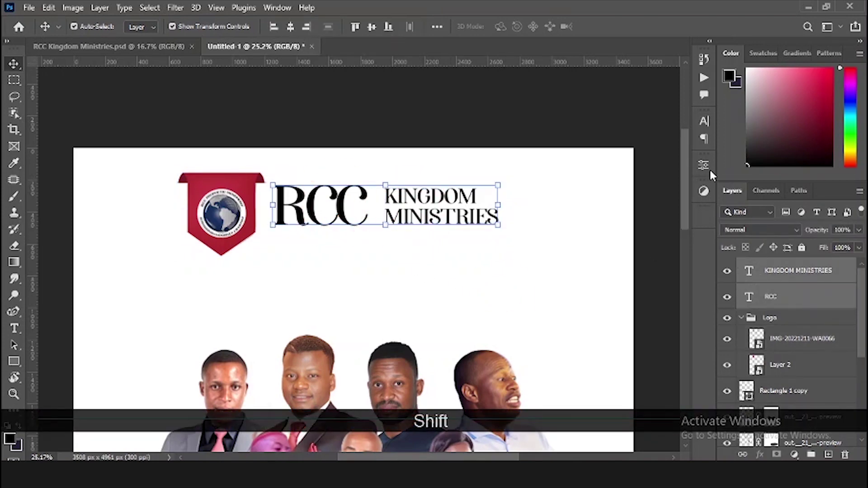
{"action": "left_click", "coordinate": [710, 127]}
{"action": "left_click", "coordinate": [669, 192]}
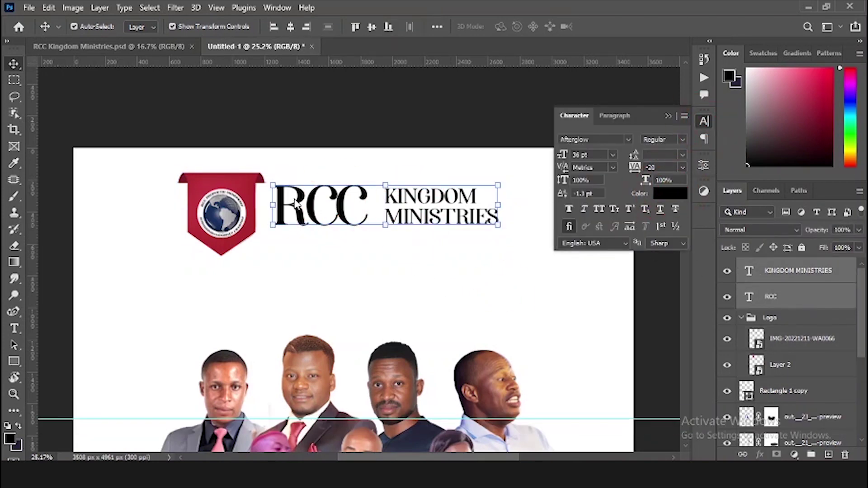
{"action": "left_click", "coordinate": [236, 180]}
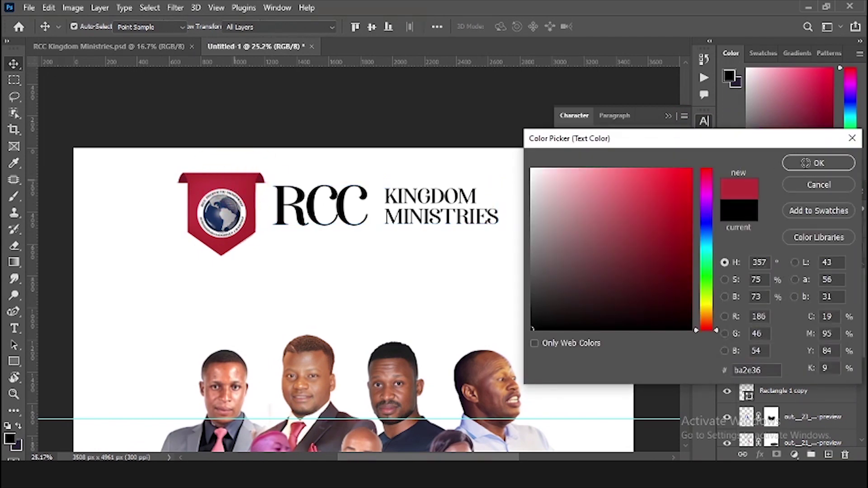
{"action": "left_click", "coordinate": [805, 165]}
Step: Add the text "Presents" and place it beneath the logo and title header, near the page's centre
{"action": "key", "text": "t"}
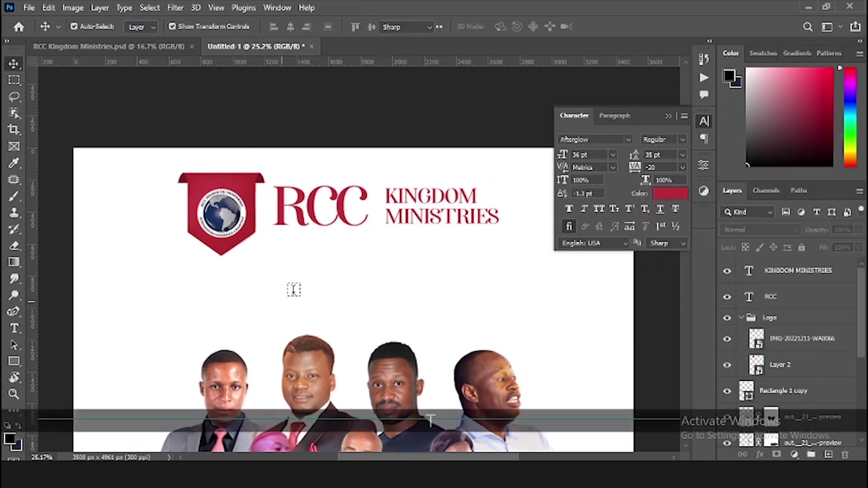
{"action": "left_click", "coordinate": [489, 288]}
{"action": "key", "text": "ctrl+a"}
{"action": "type", "text": "Presn"}
{"action": "key", "text": "BackSpace"}
{"action": "type", "text": "ents"}
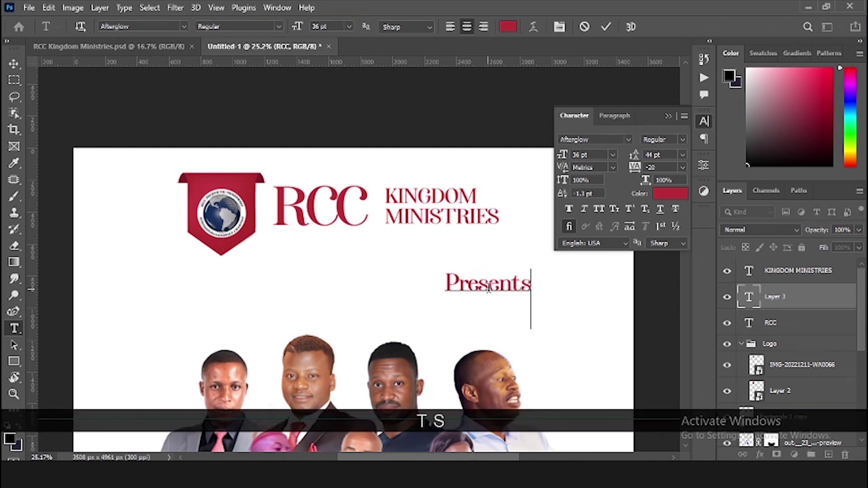
{"action": "key", "text": "Escape"}
{"action": "key", "text": "v"}
{"action": "left_click_drag", "start_coordinate": [488, 288], "coordinate": [361, 281]}
Step: Set the letter tracking of the Presents text to 200
{"action": "key", "text": "Down"}
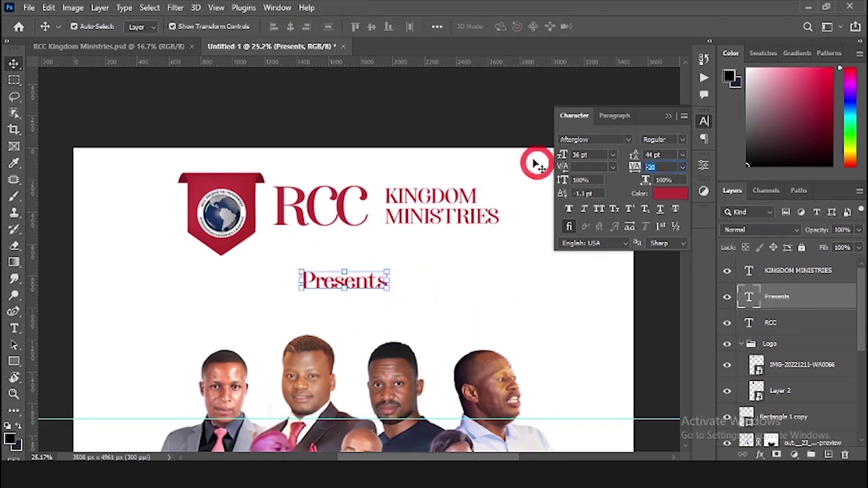
{"action": "key", "text": "Insert"}
{"action": "key", "text": "Insert"}
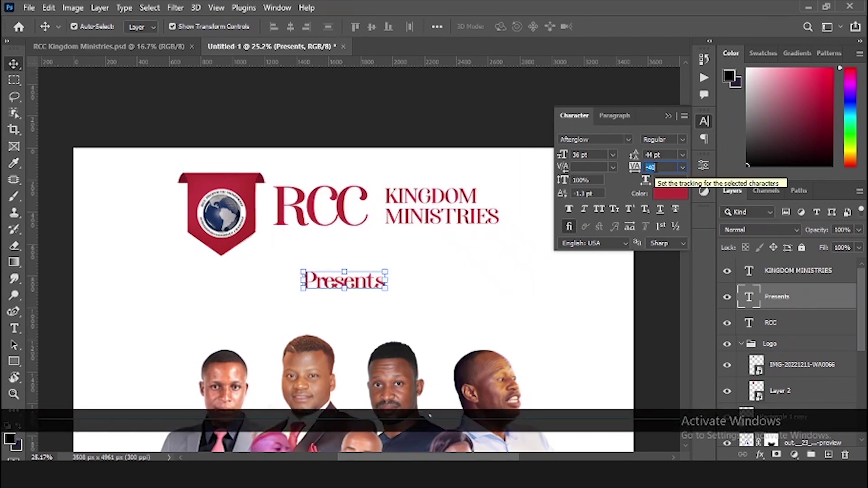
{"action": "key", "text": "Num_Lock"}
{"action": "type", "text": "200"}
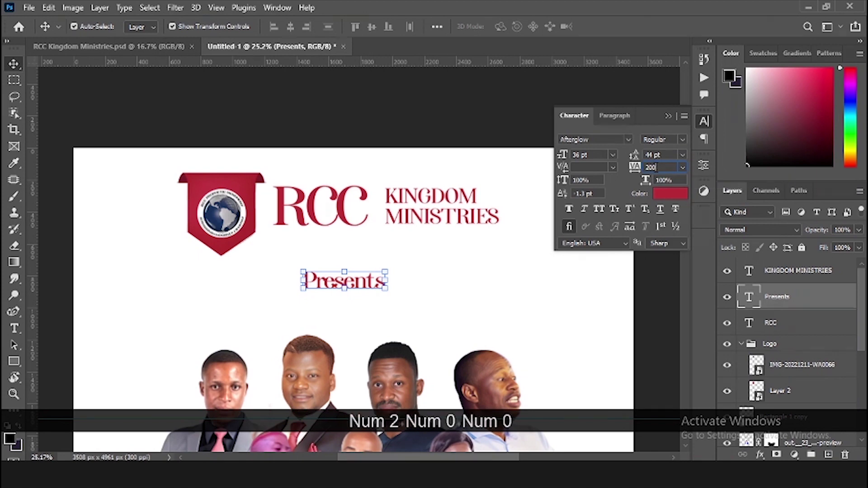
{"action": "key", "text": "Return"}
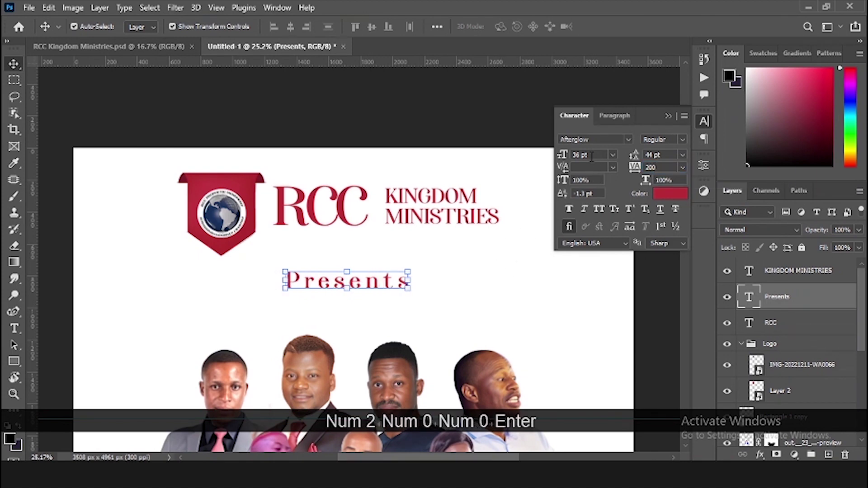
Step: Set the Presents text to a size of 25 pt and a tracking of 320
{"action": "left_click", "coordinate": [592, 156]}
{"action": "type", "text": "25"}
{"action": "key", "text": "Return"}
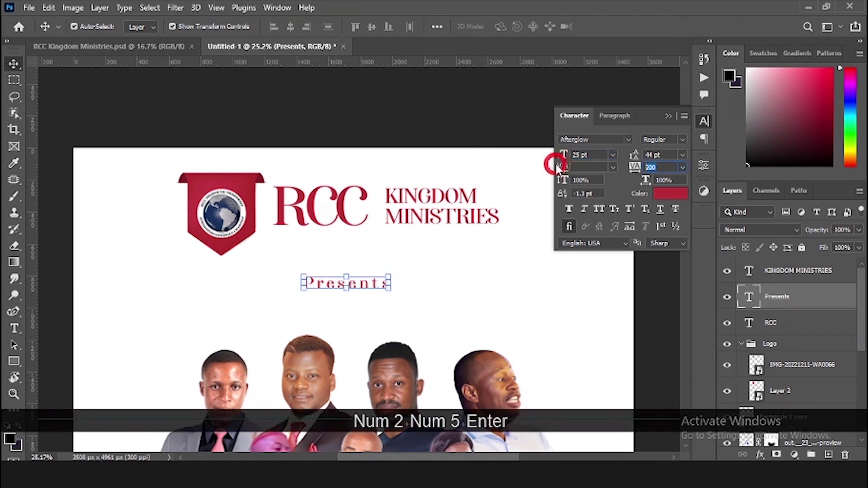
{"action": "type", "text": "320"}
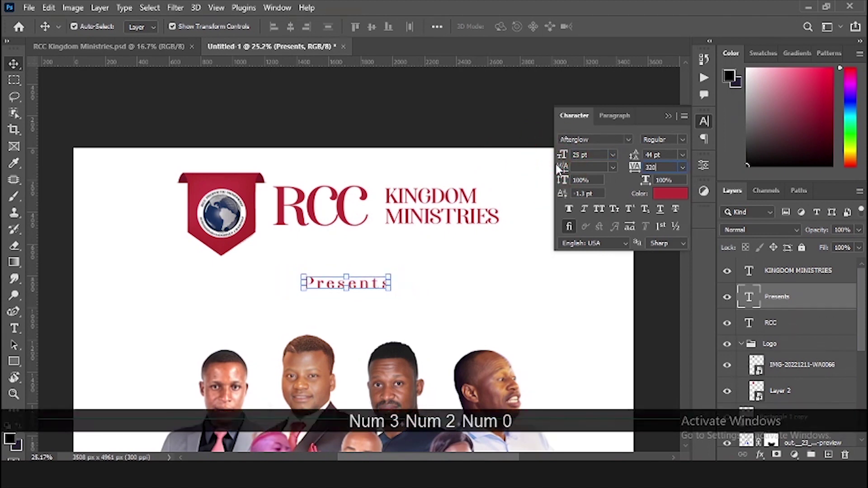
{"action": "key", "text": "ctrl+Return"}
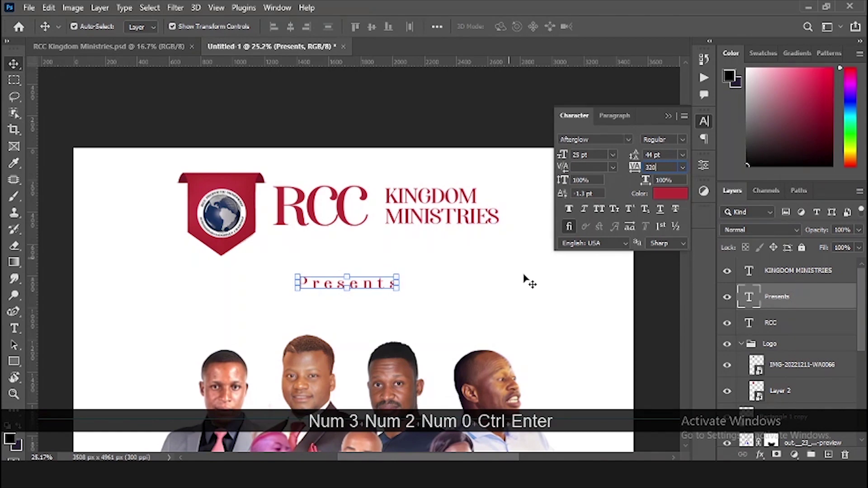
Step: Select all the people photos and the arch below them and move them straight up toward the Presents text
{"action": "key", "text": "ctrl+0"}
{"action": "left_click", "coordinate": [512, 337]}
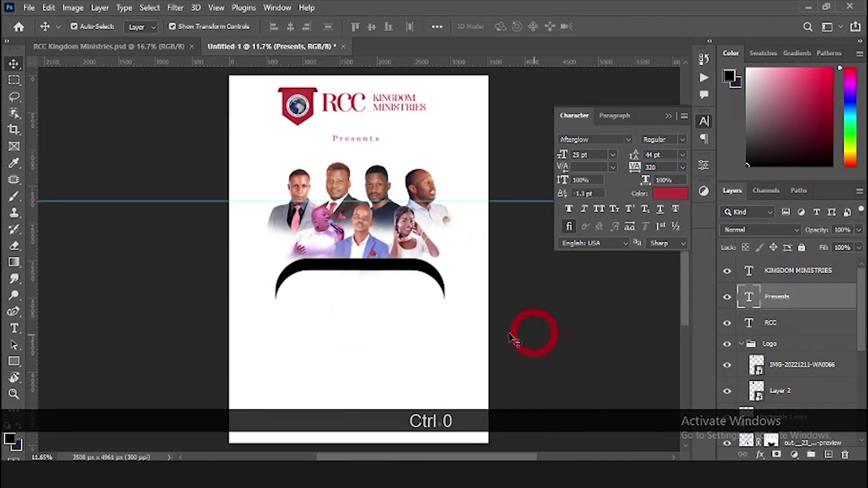
{"action": "left_click", "coordinate": [267, 177]}
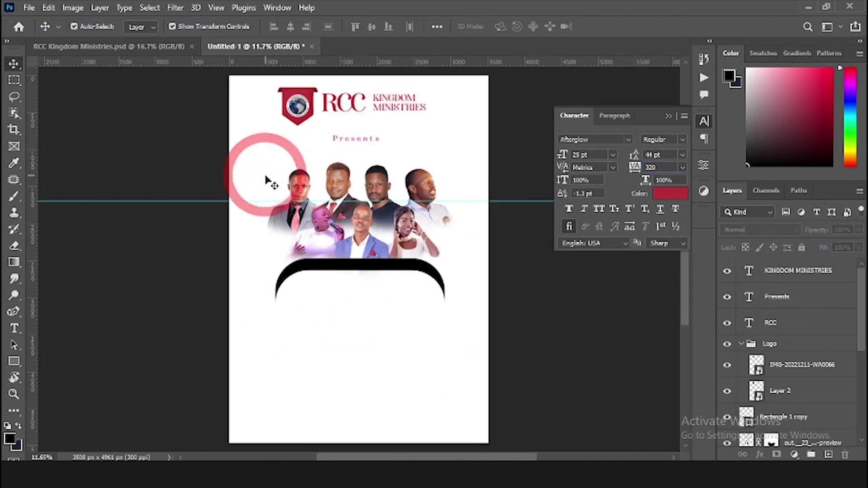
{"action": "left_click_drag", "start_coordinate": [484, 334], "coordinate": [258, 148]}
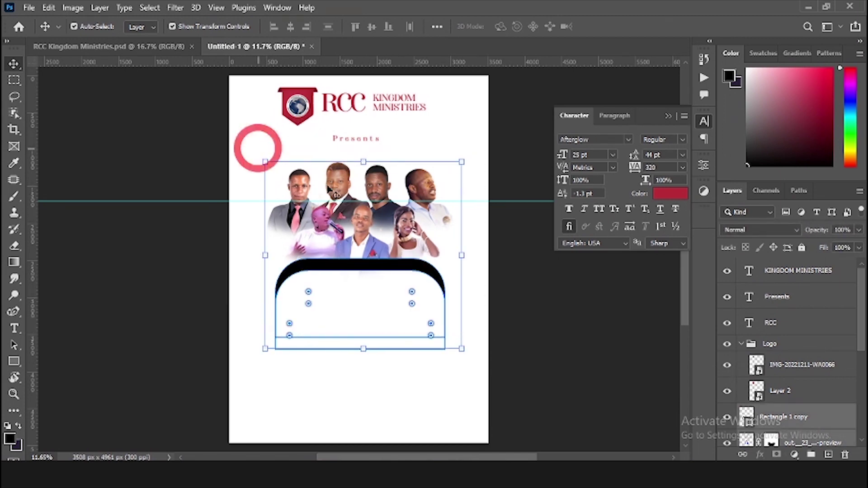
{"action": "left_click_drag", "start_coordinate": [340, 190], "coordinate": [340, 178]}
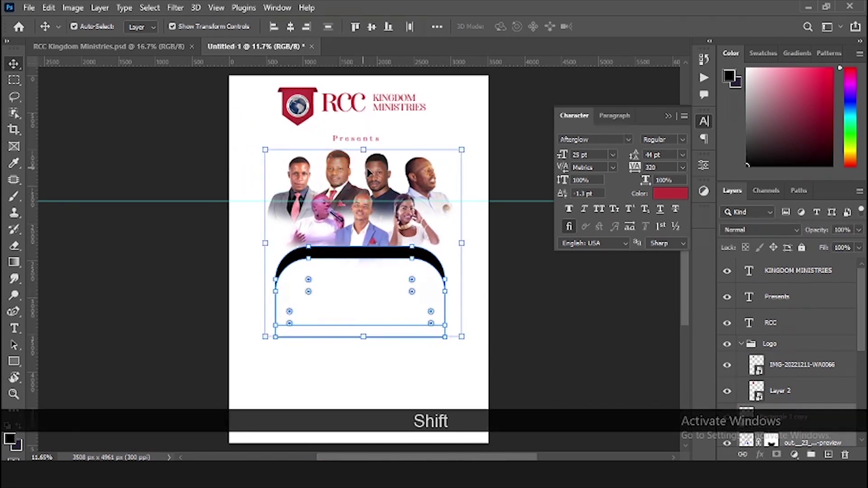
Step: Move the Presents text, the photos and the arch up together toward the header, finishing with a slight nudge back down
{"action": "left_click_drag", "start_coordinate": [514, 334], "coordinate": [329, 139]}
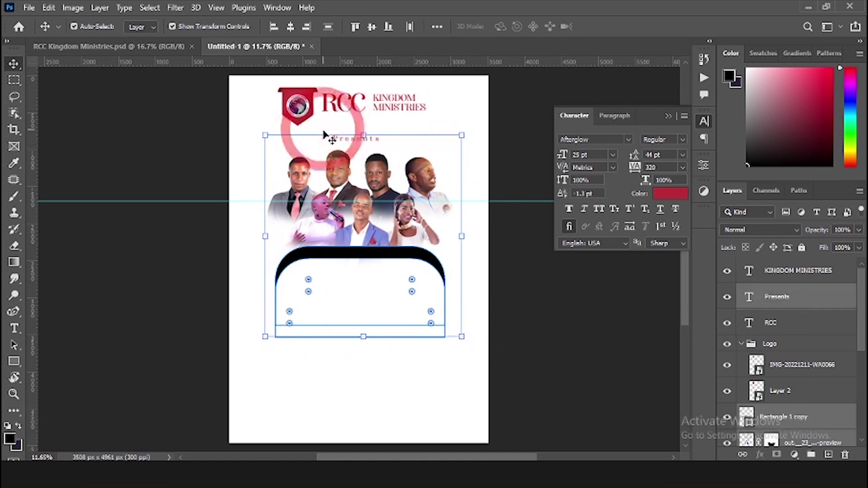
{"action": "left_click_drag", "start_coordinate": [371, 202], "coordinate": [372, 190]}
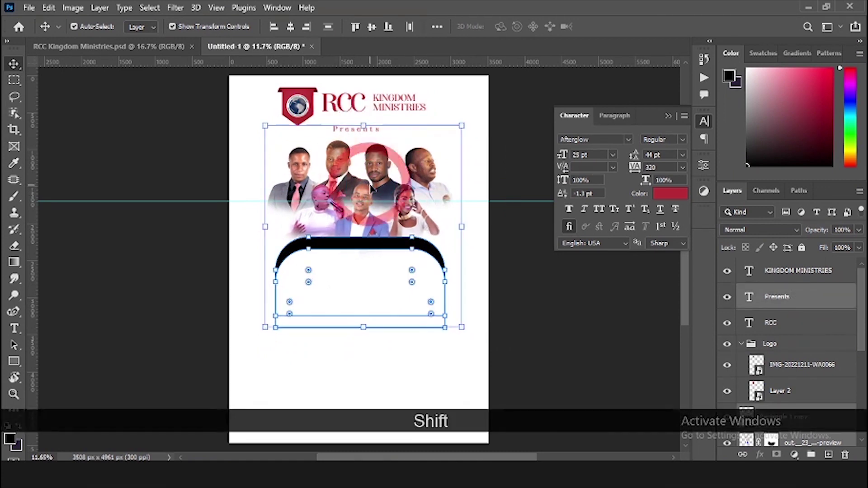
{"action": "key", "text": "Down"}
{"action": "key", "text": "Down"}
{"action": "key", "text": "Down"}
{"action": "key", "text": "Down"}
{"action": "key", "text": "Down"}
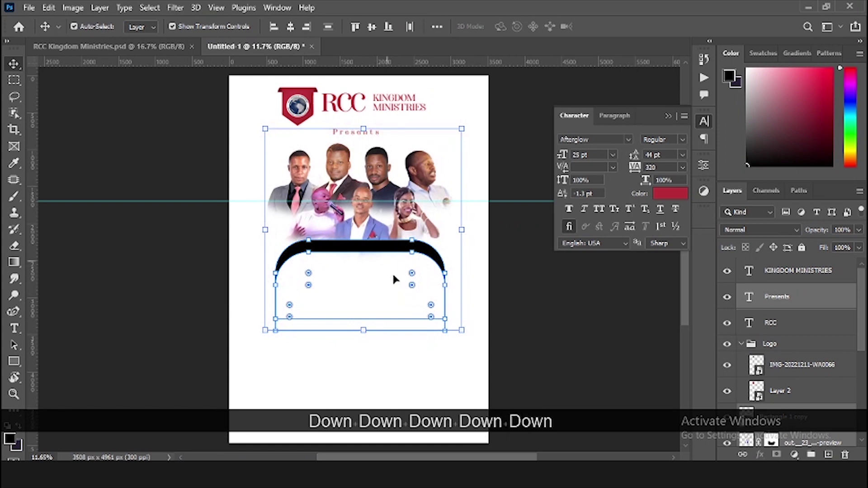
Step: Check the title in the finished reference flyer and add a red text line reading "Spirit" just below the arch in the new document
{"action": "scroll", "coordinate": [344, 153], "scroll_direction": "up", "scroll_amount": 2}
{"action": "left_click", "coordinate": [144, 45]}
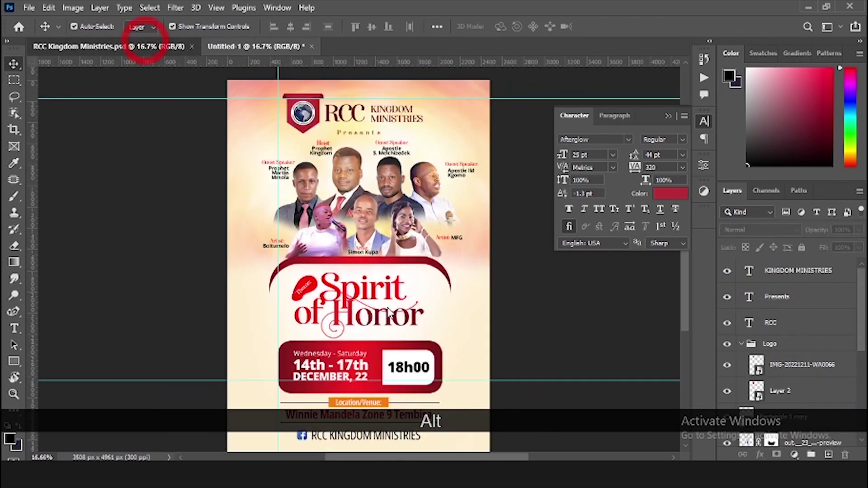
{"action": "left_click", "coordinate": [253, 46]}
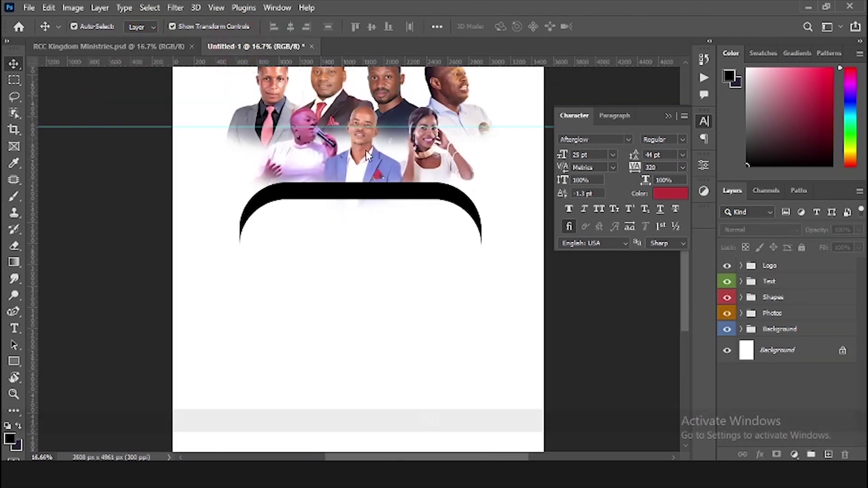
{"action": "key", "text": "t"}
{"action": "left_click", "coordinate": [282, 251]}
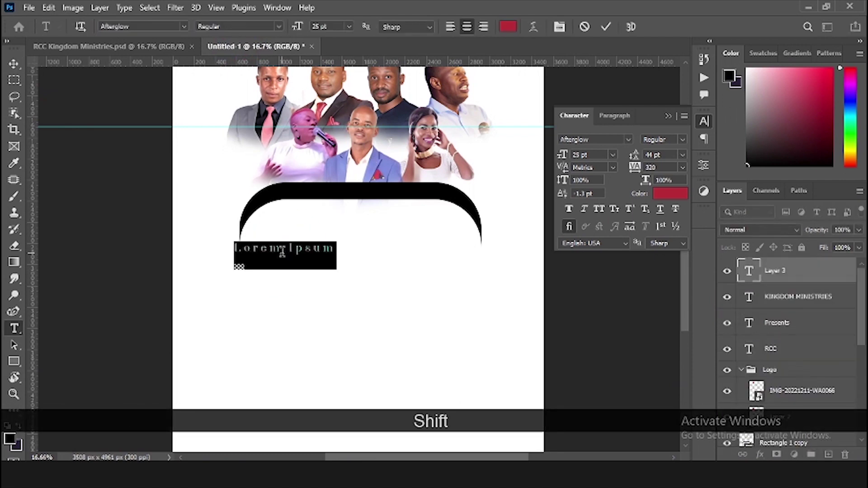
{"action": "type", "text": "Spirit"}
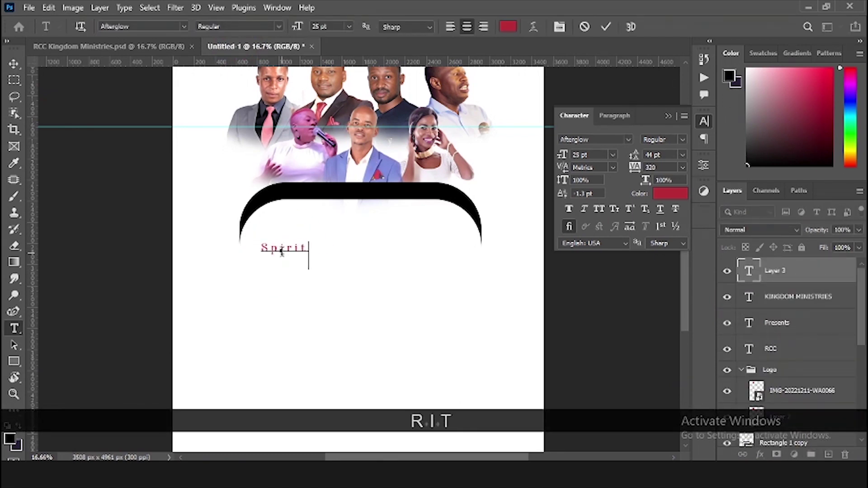
{"action": "key", "text": "ctrl+Return"}
Step: Set the Spirit text's tracking to 0, enlarge it proportionally to about 413% (about 103 pt), and place it inside the arch
{"action": "key", "text": "v"}
{"action": "left_click_drag", "start_coordinate": [286, 248], "coordinate": [377, 320]}
{"action": "key", "text": "Return"}
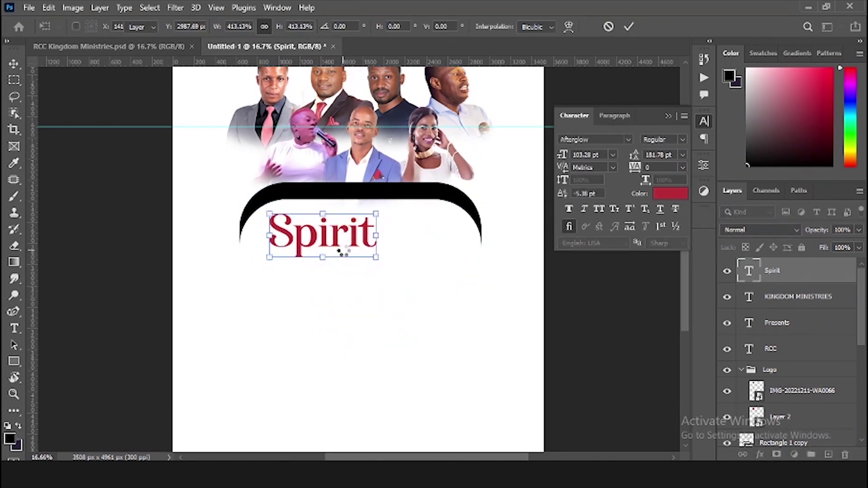
{"action": "scroll", "coordinate": [357, 253], "scroll_direction": "up", "scroll_amount": 3}
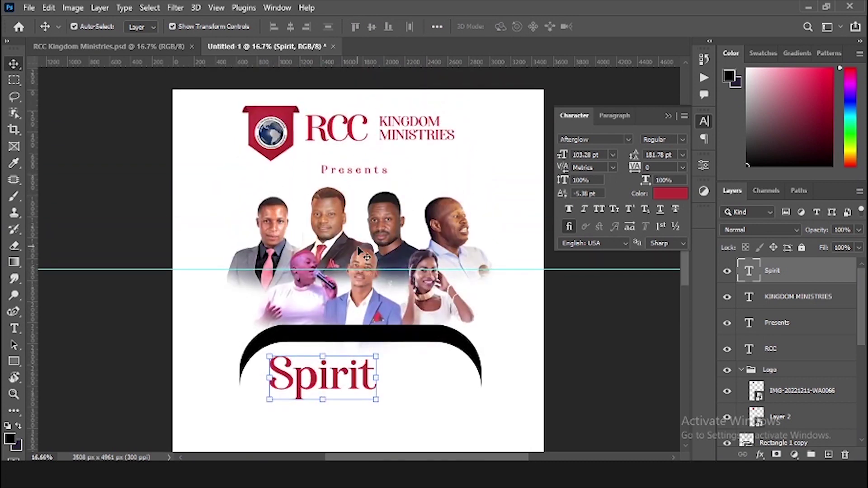
{"action": "scroll", "coordinate": [360, 254], "scroll_direction": "down", "scroll_amount": 3}
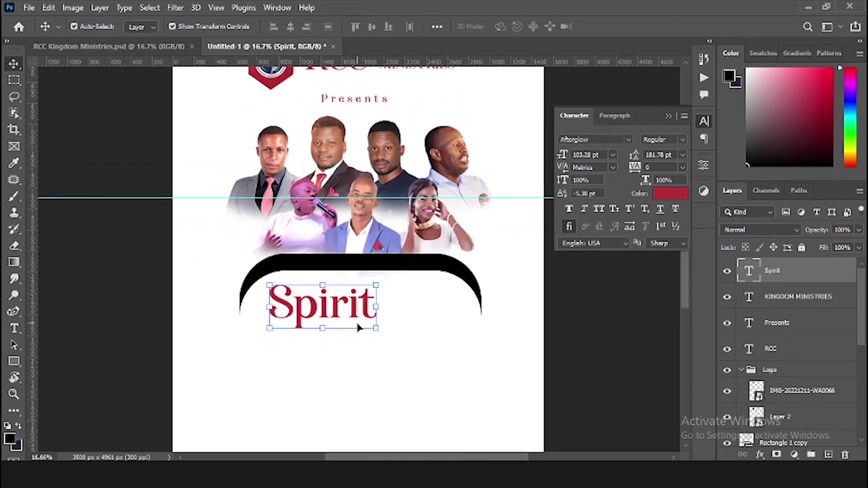
Step: Move the Spirit text toward the centre beneath the black arch and scale it to about 108%
{"action": "mouse_move", "coordinate": [358, 327]}
{"action": "left_mouse_down"}
{"action": "mouse_move", "coordinate": [350, 318]}
{"action": "mouse_move", "coordinate": [355, 323]}
{"action": "left_mouse_up"}
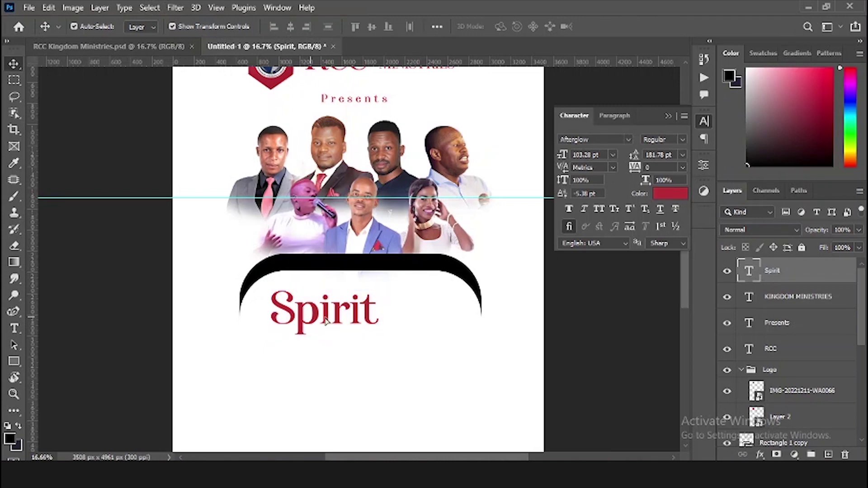
{"action": "left_click_drag", "start_coordinate": [311, 314], "coordinate": [341, 320]}
{"action": "key", "text": "ctrl"}
{"action": "key", "text": "ctrl+t"}
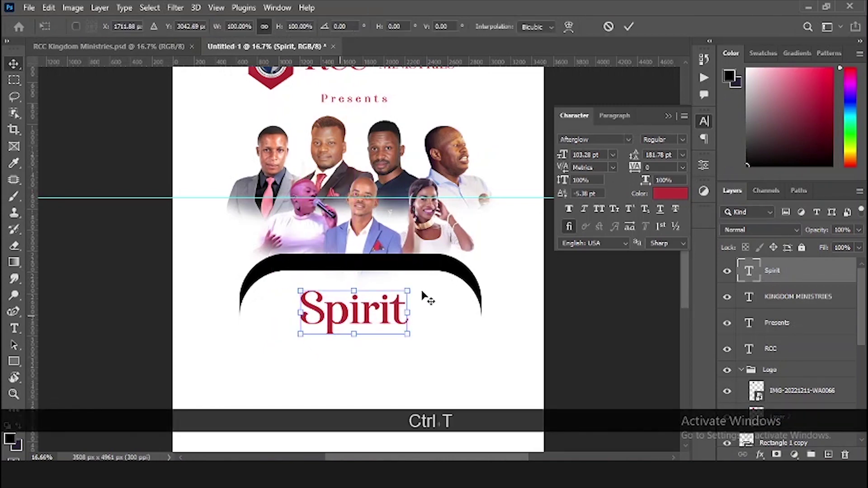
{"action": "left_click_drag", "start_coordinate": [409, 284], "coordinate": [414, 278]}
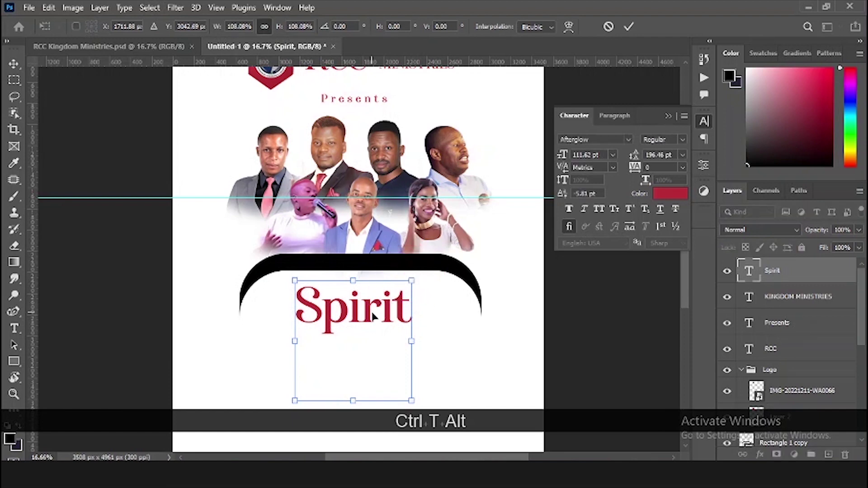
{"action": "key", "text": "Return"}
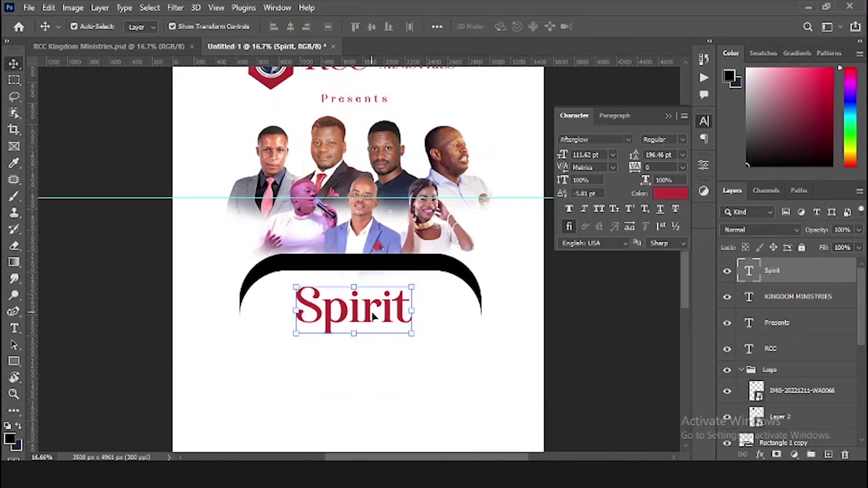
Step: Nudge the Spirit text slightly upward, closer to the black arch
{"action": "key", "text": "Return"}
{"action": "key", "text": "Return"}
{"action": "key", "text": "Return"}
{"action": "key", "text": "Up"}
{"action": "key", "text": "Up"}
{"action": "key", "text": "Up"}
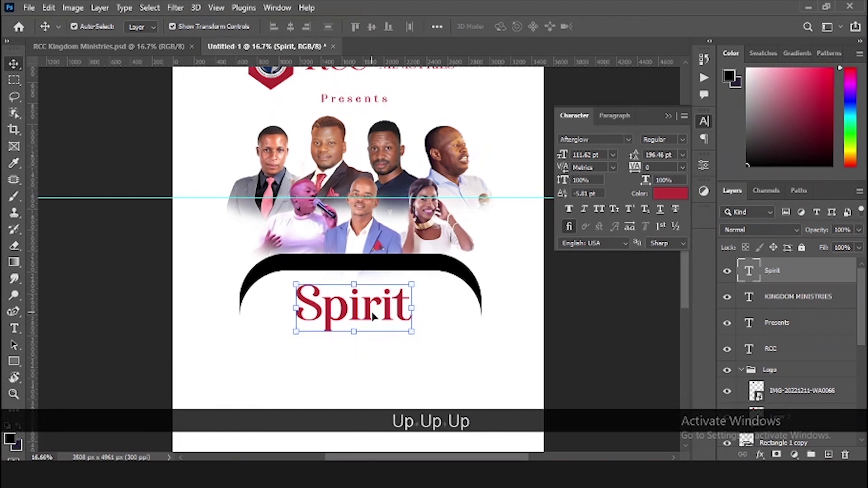
{"action": "key", "text": "Up"}
Step: Duplicate the Spirit text just below the original and change the copy's wording to "Honor"
{"action": "left_click_drag", "start_coordinate": [373, 315], "coordinate": [382, 348]}
{"action": "key", "text": "t"}
{"action": "left_click", "coordinate": [381, 348]}
{"action": "key", "text": "ctrl+a"}
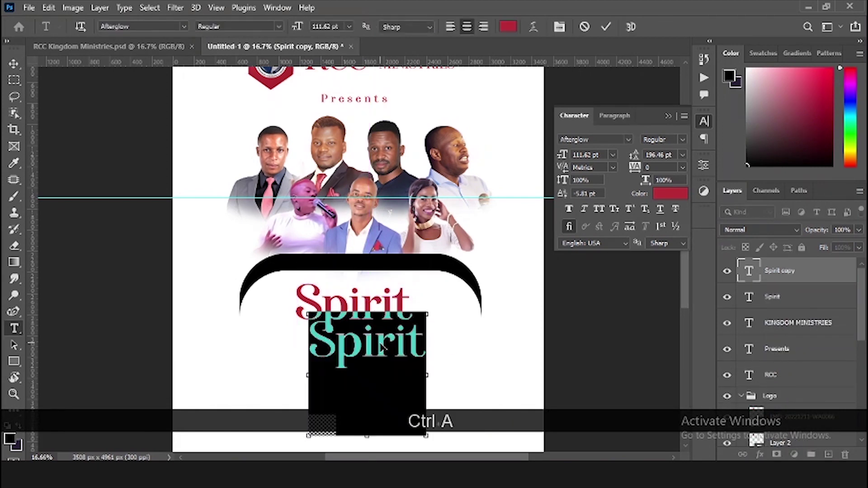
{"action": "type", "text": "Hono"}
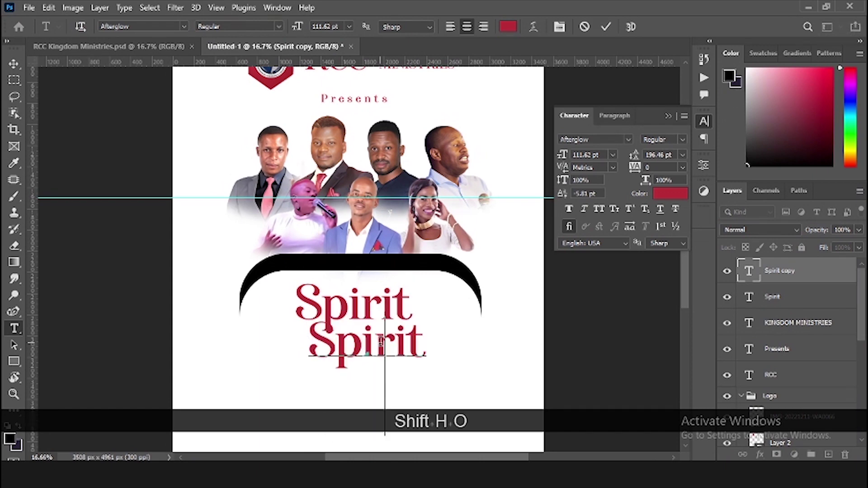
{"action": "type", "text": "r"}
{"action": "key", "text": "KP_Enter"}
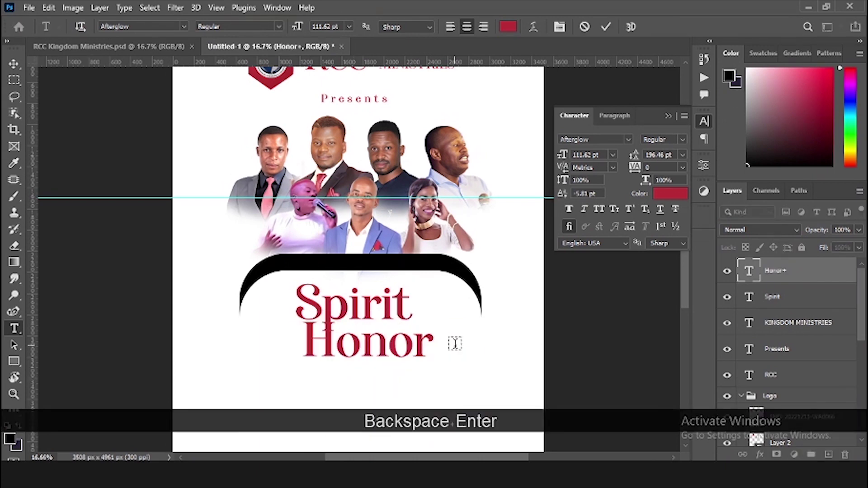
{"action": "left_click", "coordinate": [302, 343]}
{"action": "type", "text": "of"}
{"action": "left_click_drag", "start_coordinate": [329, 335], "coordinate": [244, 331]}
{"action": "key", "text": "BackSpace"}
{"action": "key", "text": "KP_Enter"}
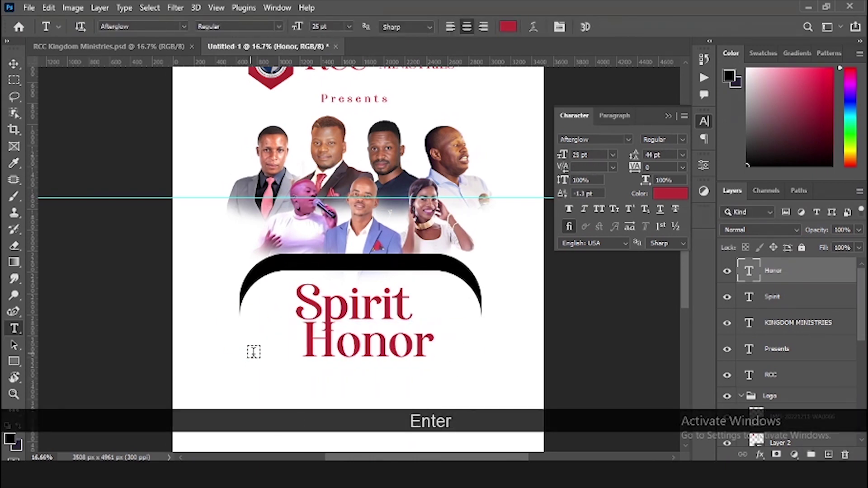
Step: Add a separate text layer reading "of" to the left of Honor, in the same font, size and red
{"action": "left_click", "coordinate": [252, 354]}
{"action": "type", "text": "of"}
{"action": "key", "text": "ctrl+z"}
{"action": "key", "text": "v"}
{"action": "left_click_drag", "start_coordinate": [330, 343], "coordinate": [279, 342]}
{"action": "key", "text": "t"}
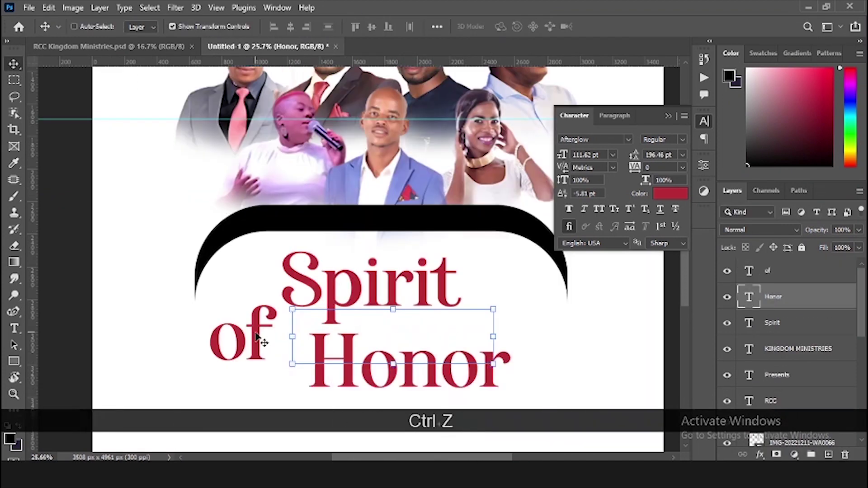
{"action": "key", "text": "ctrl+z"}
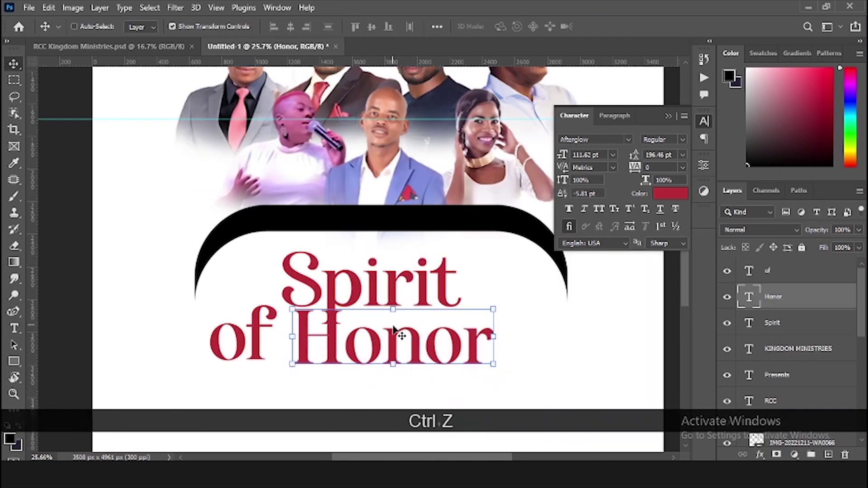
{"action": "left_click_drag", "start_coordinate": [388, 333], "coordinate": [425, 329]}
{"action": "key", "text": "ctrl+z"}
{"action": "left_click", "coordinate": [394, 291], "text": "ctrl"}
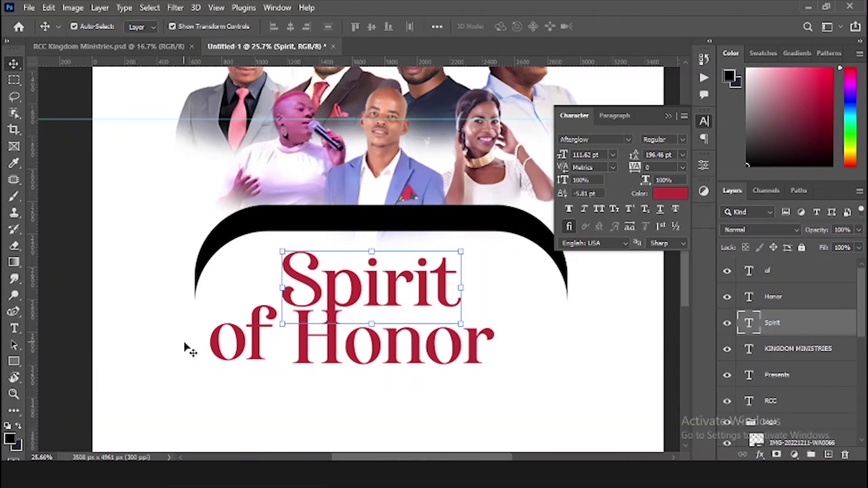
Step: Tuck the "of" text up and right against the S of Spirit, and shift Honor slightly right
{"action": "left_click_drag", "start_coordinate": [250, 339], "coordinate": [258, 333]}
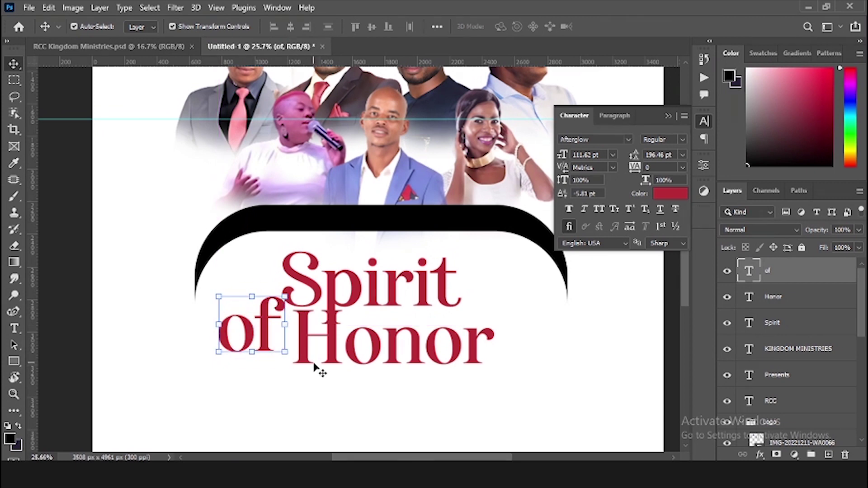
{"action": "key", "text": "Up"}
{"action": "key", "text": "Right"}
{"action": "key", "text": "Right"}
{"action": "key", "text": "Right"}
{"action": "key", "text": "Right"}
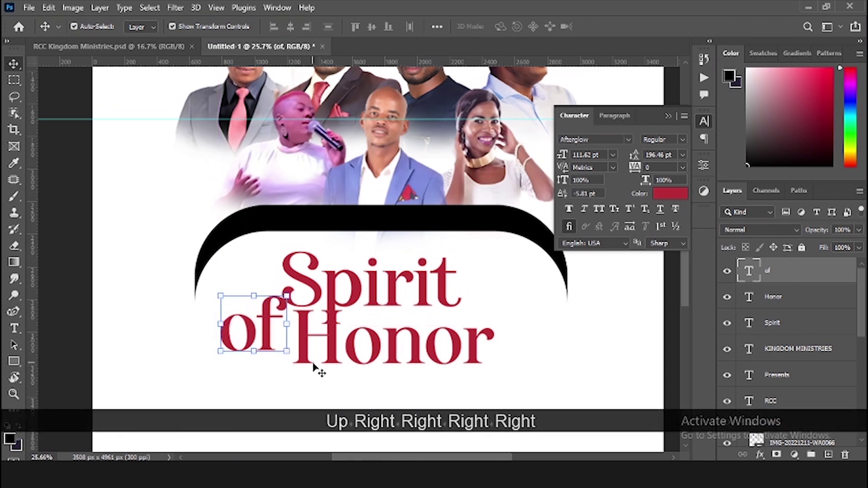
{"action": "left_click_drag", "start_coordinate": [416, 344], "coordinate": [444, 339]}
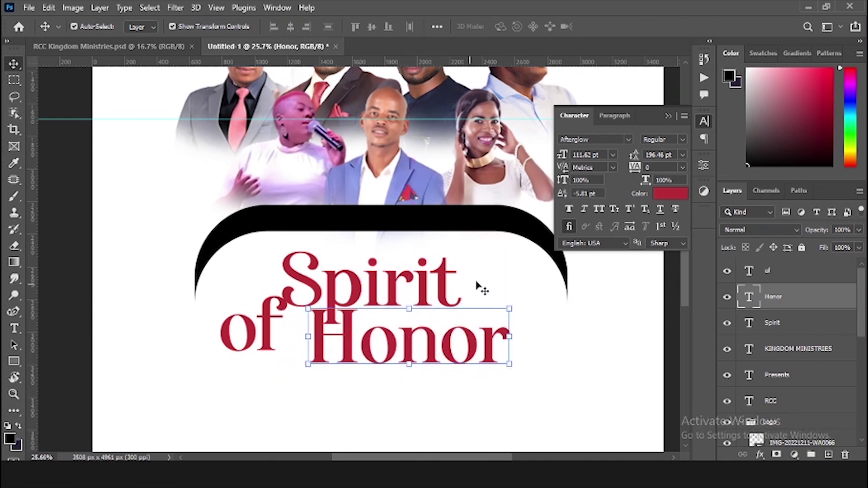
Step: Recolor the "of", Spirit and Honor text layers together to a brighter, more saturated red
{"action": "scroll", "coordinate": [280, 303], "scroll_direction": "down", "scroll_amount": 1, "text": "alt"}
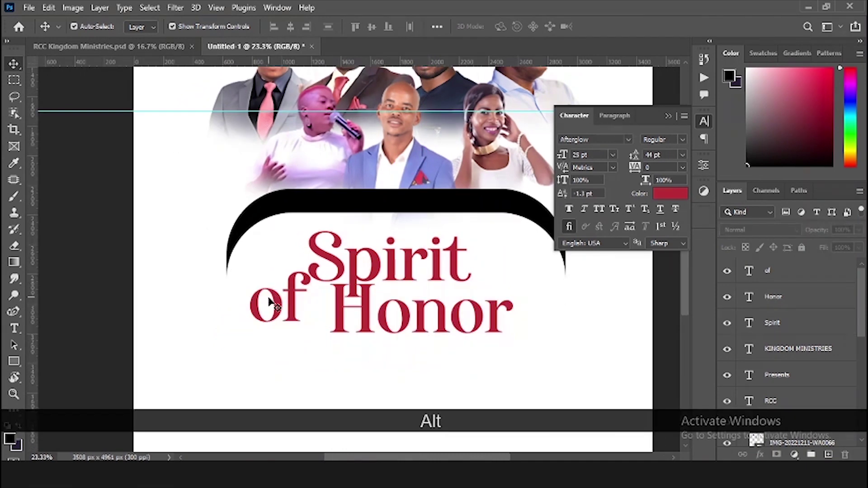
{"action": "left_click", "coordinate": [270, 298]}
{"action": "left_click", "coordinate": [412, 251], "text": "shift"}
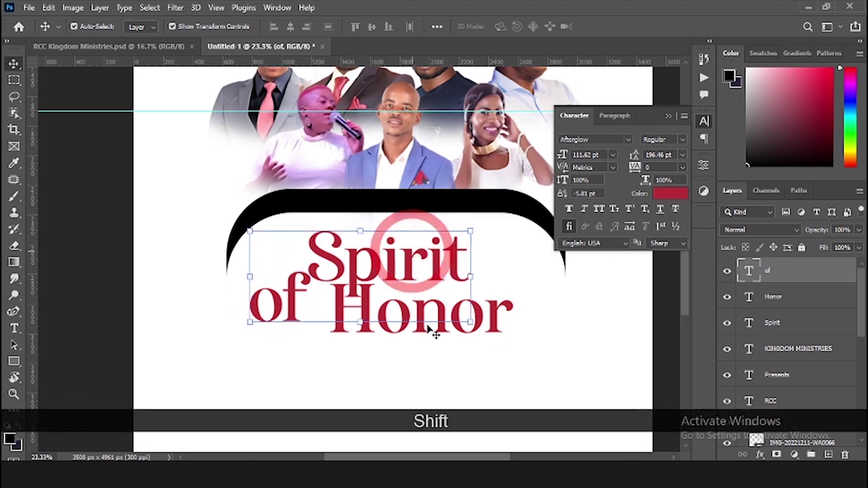
{"action": "left_click", "coordinate": [430, 329], "text": "shift"}
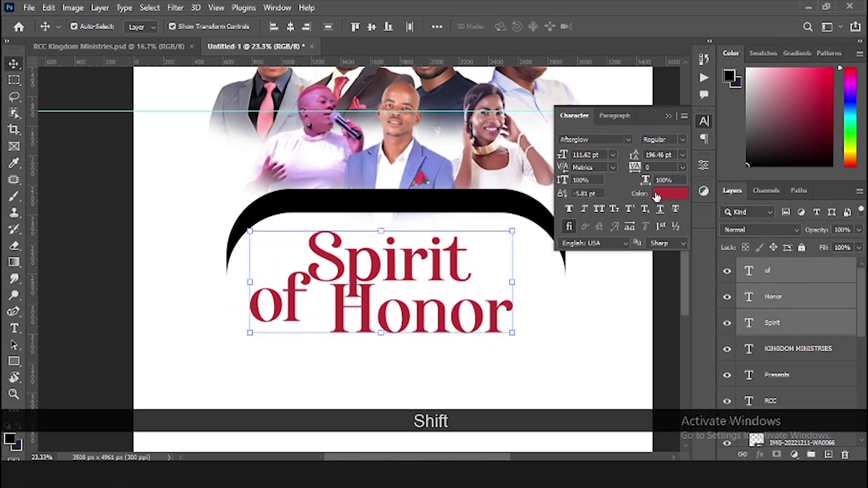
{"action": "left_click", "coordinate": [657, 195]}
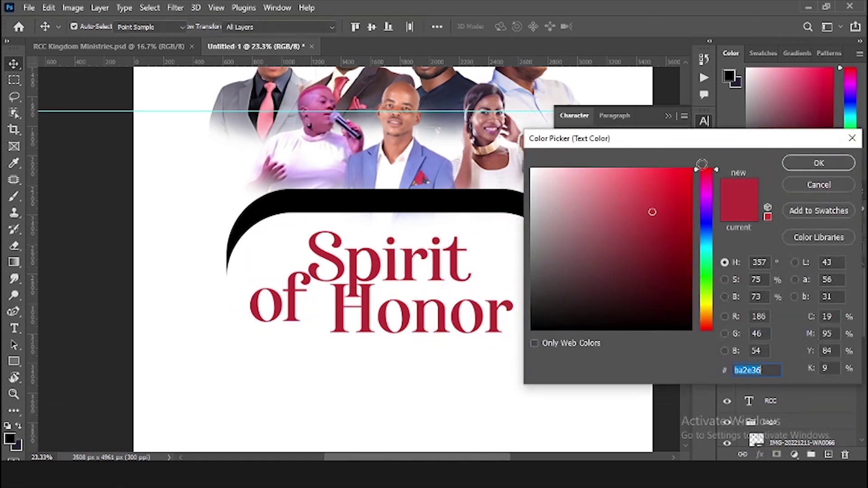
{"action": "left_click_drag", "start_coordinate": [680, 174], "coordinate": [705, 160]}
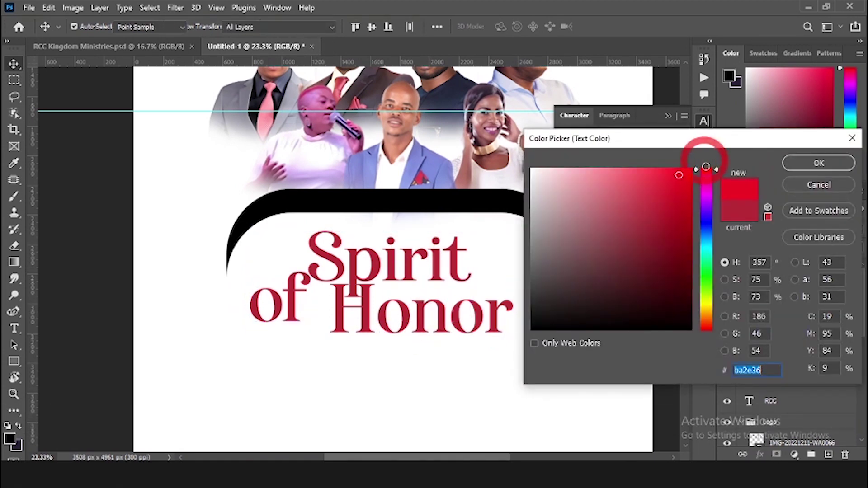
{"action": "left_click", "coordinate": [790, 166]}
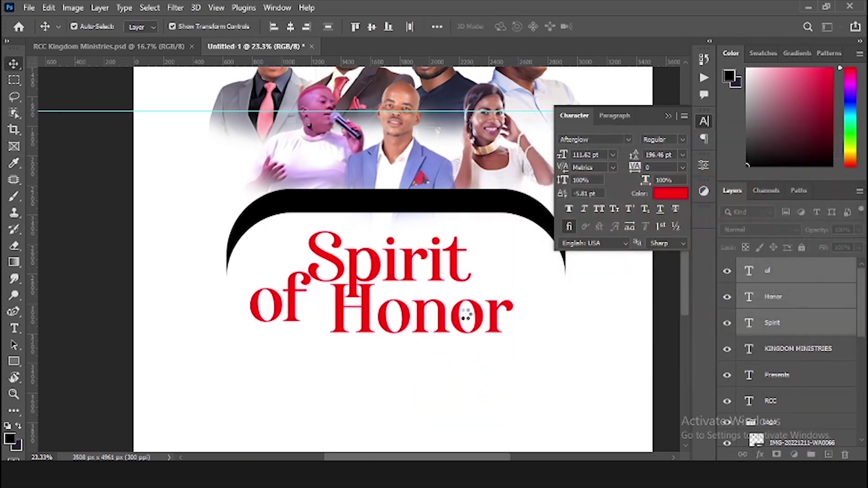
Step: Add a Gradient Overlay to the Honor text and set the gradient's dark blue stop to black (000000)
{"action": "left_click", "coordinate": [480, 331]}
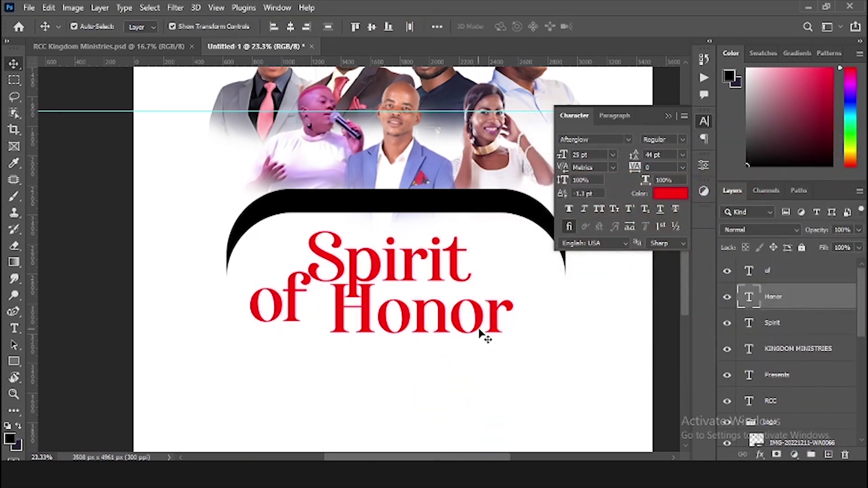
{"action": "left_click", "coordinate": [759, 455]}
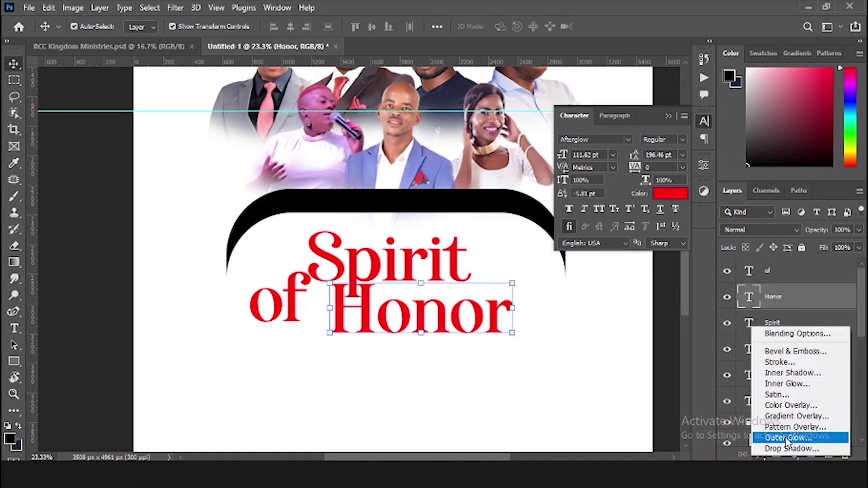
{"action": "left_click", "coordinate": [798, 417]}
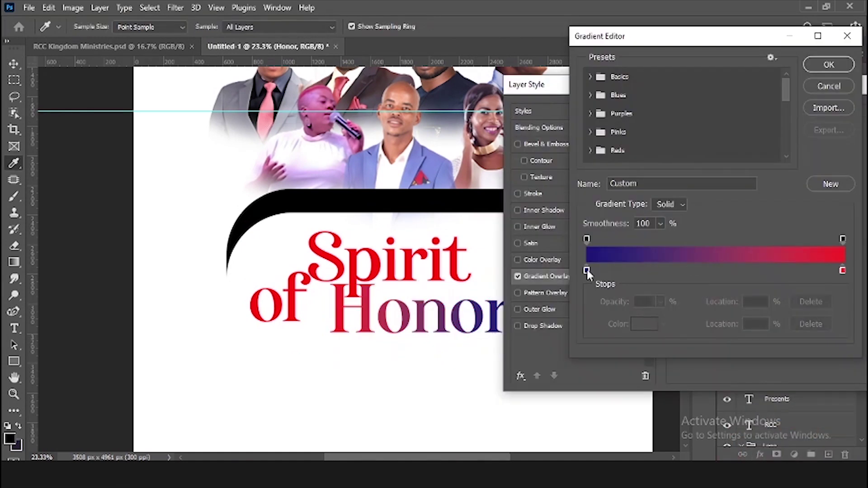
{"action": "left_click", "coordinate": [587, 271]}
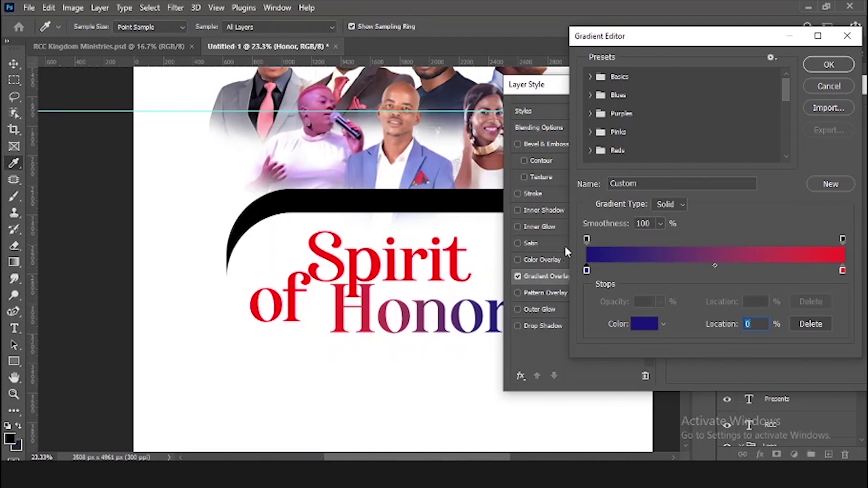
{"action": "double_click", "coordinate": [587, 270]}
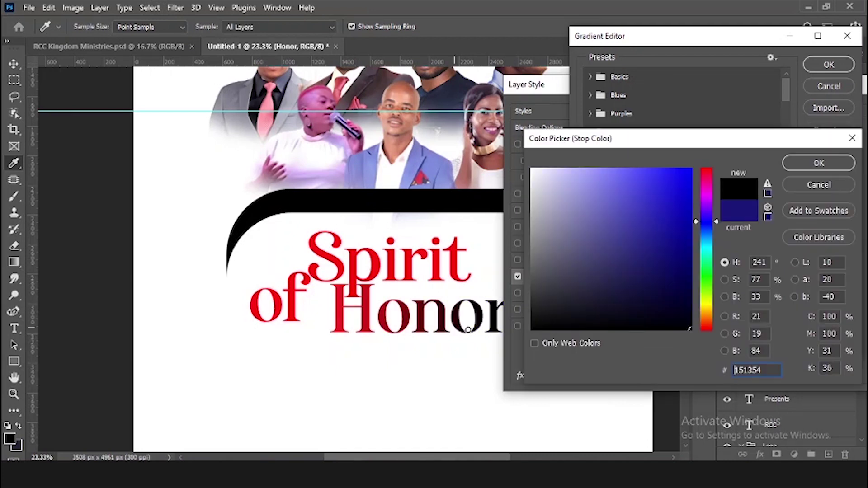
{"action": "left_click_drag", "start_coordinate": [656, 277], "coordinate": [690, 329]}
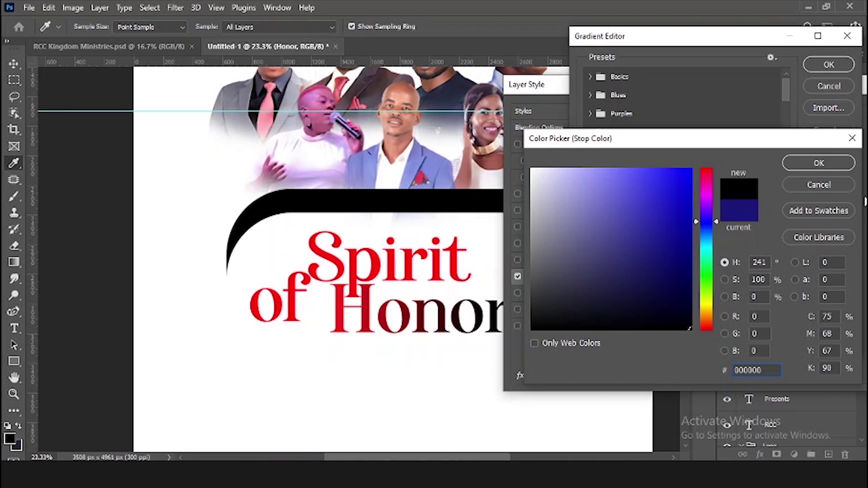
{"action": "left_click", "coordinate": [801, 168]}
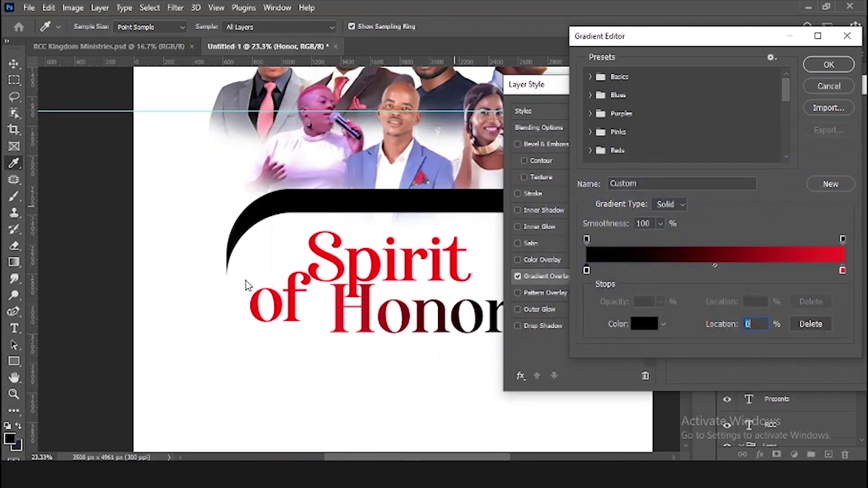
Step: Save the black-to-red gradient as a new preset and apply the Gradient Overlay to Honor
{"action": "left_click", "coordinate": [422, 315]}
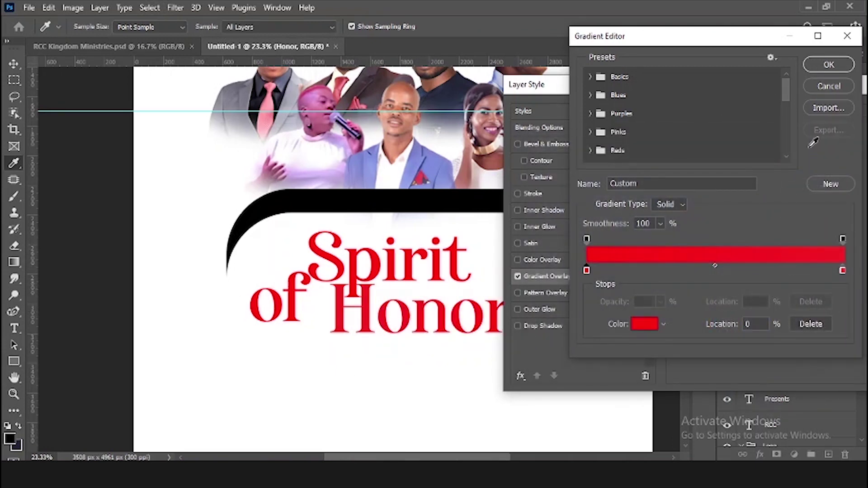
{"action": "key", "text": "ctrl+z"}
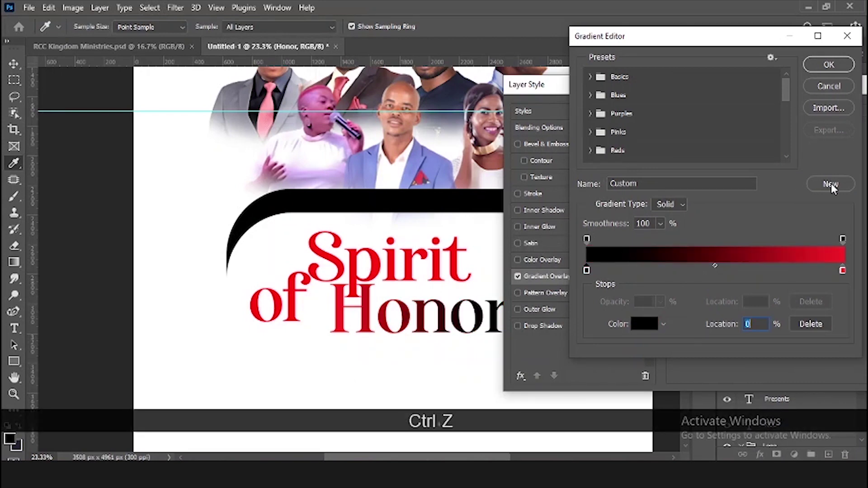
{"action": "left_click", "coordinate": [831, 183]}
{"action": "key", "text": "Return"}
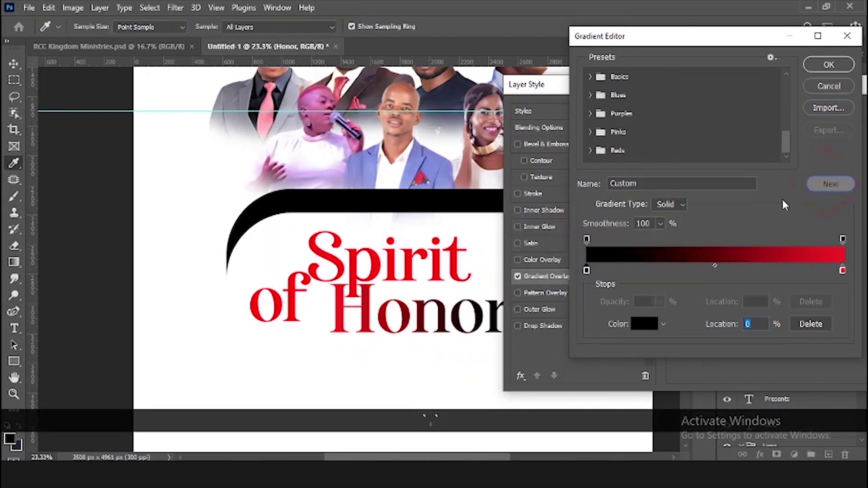
{"action": "left_click", "coordinate": [829, 64]}
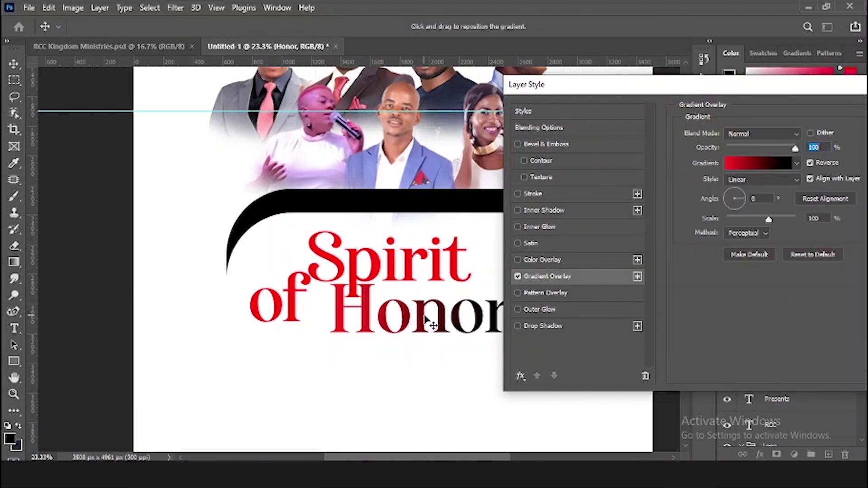
{"action": "left_click", "coordinate": [431, 321]}
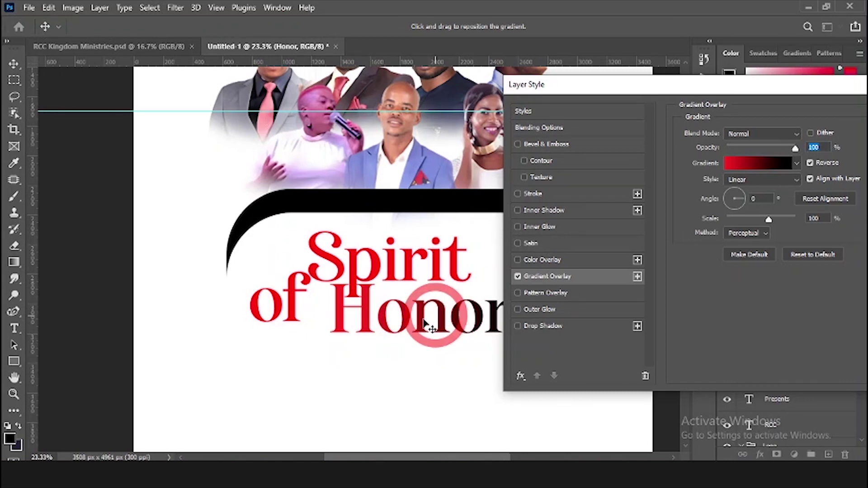
{"action": "left_click_drag", "start_coordinate": [836, 90], "coordinate": [732, 101]}
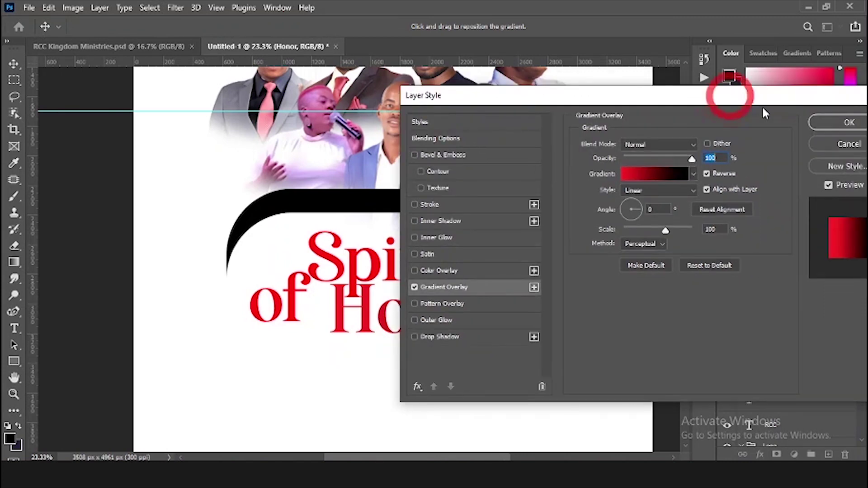
{"action": "left_click", "coordinate": [824, 122]}
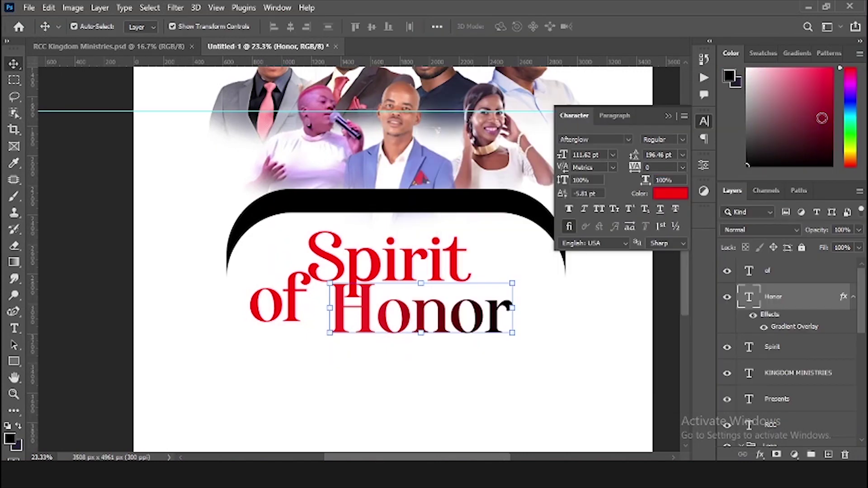
Step: Draw a small closed bean-shaped path with the Pen tool, between the black arch's left curve and the word "of"
{"action": "key", "text": "ctrl+0"}
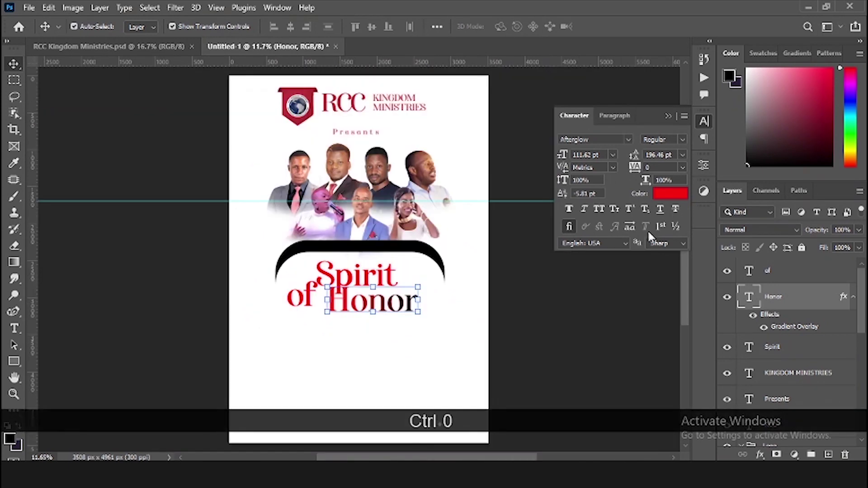
{"action": "left_click", "coordinate": [398, 347]}
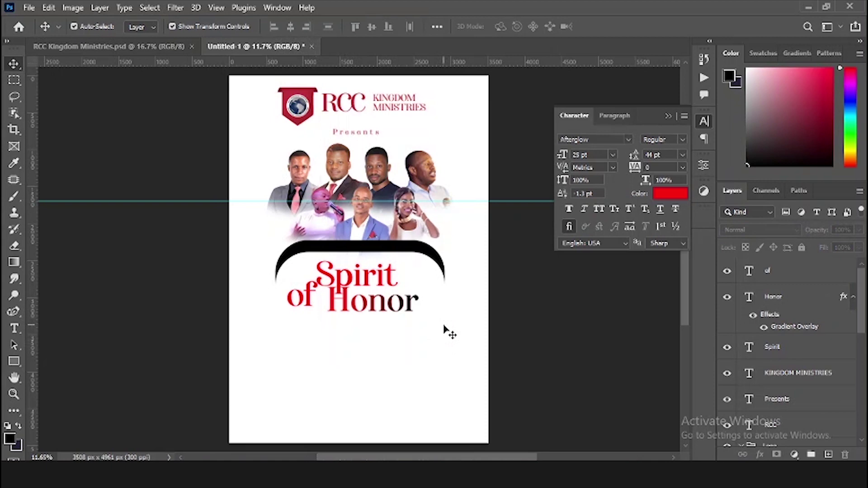
{"action": "key", "text": "u"}
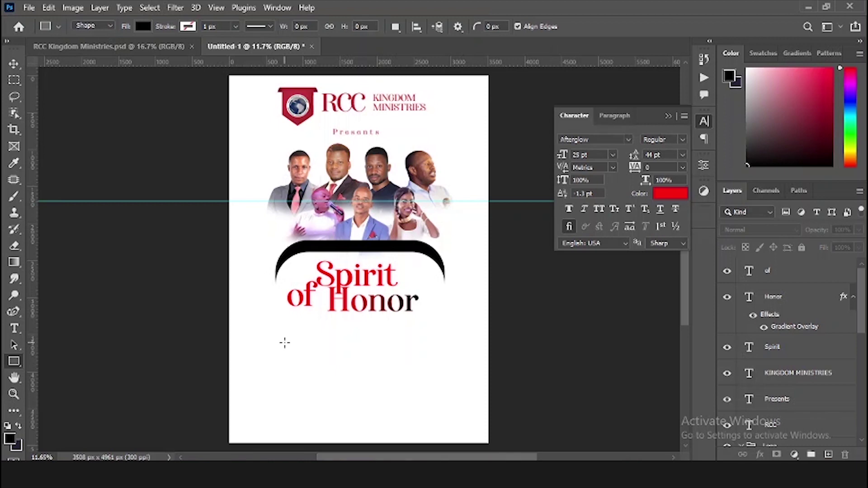
{"action": "scroll", "coordinate": [303, 294], "scroll_direction": "up", "scroll_amount": 5}
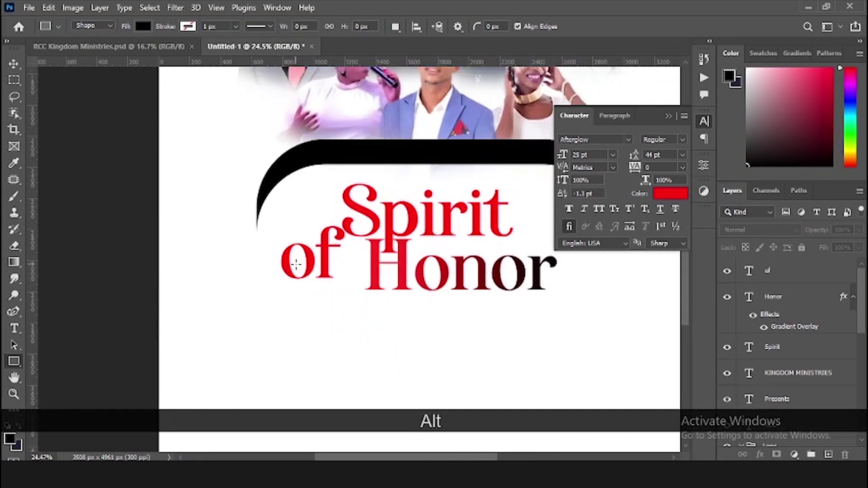
{"action": "scroll", "coordinate": [304, 278], "scroll_direction": "up", "scroll_amount": 3}
{"action": "right_click", "coordinate": [14, 312]}
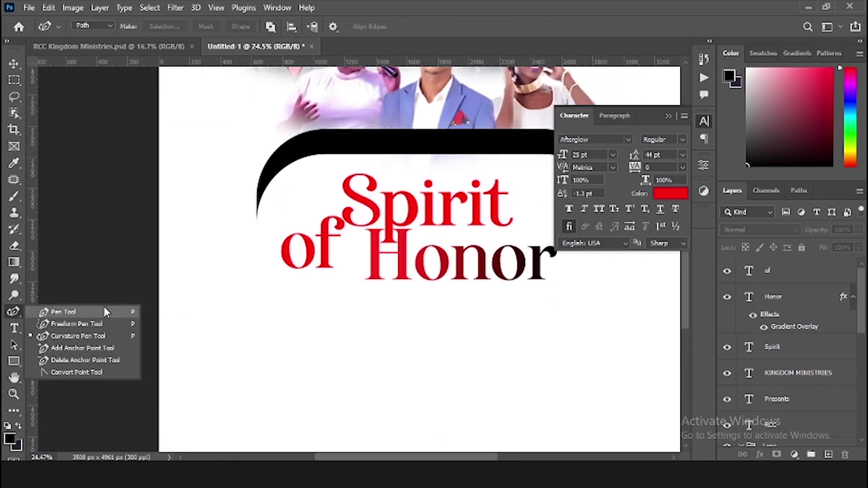
{"action": "left_click", "coordinate": [86, 314]}
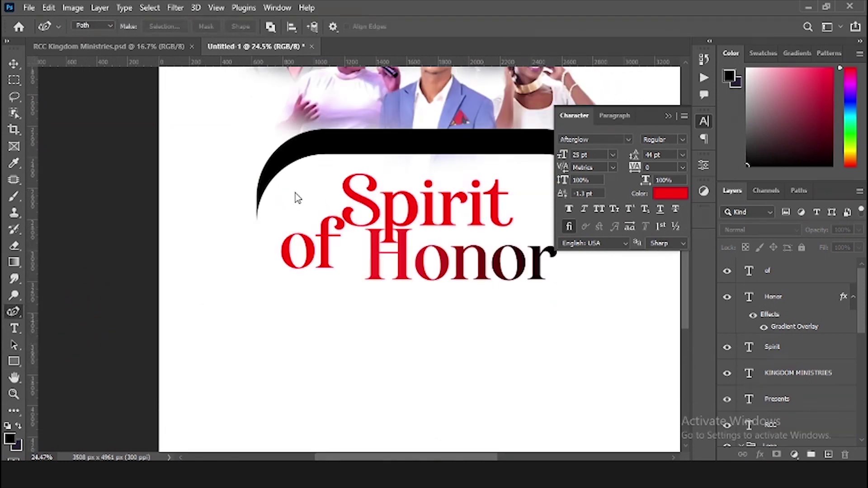
{"action": "scroll", "coordinate": [271, 222], "scroll_direction": "up", "scroll_amount": 1}
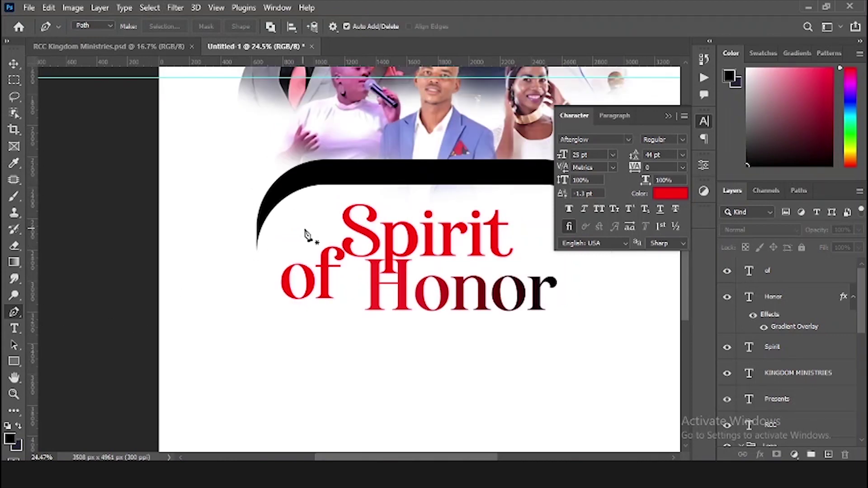
{"action": "left_click", "coordinate": [300, 219]}
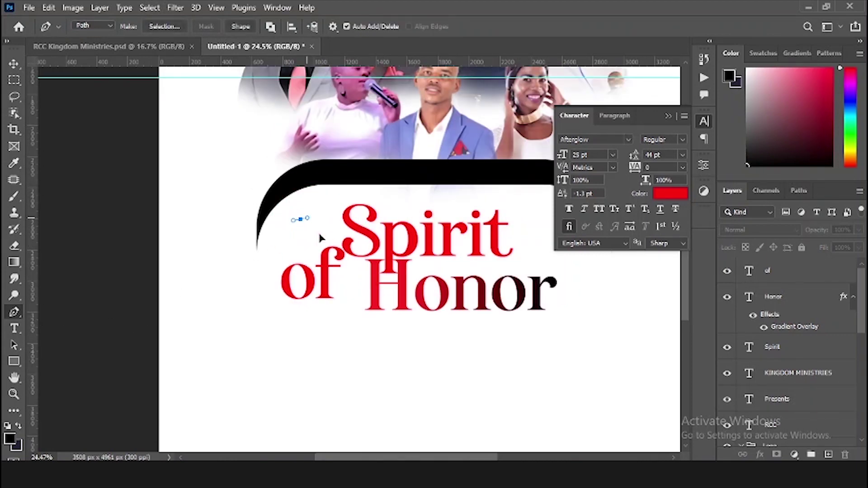
{"action": "left_click_drag", "start_coordinate": [319, 233], "coordinate": [258, 262]}
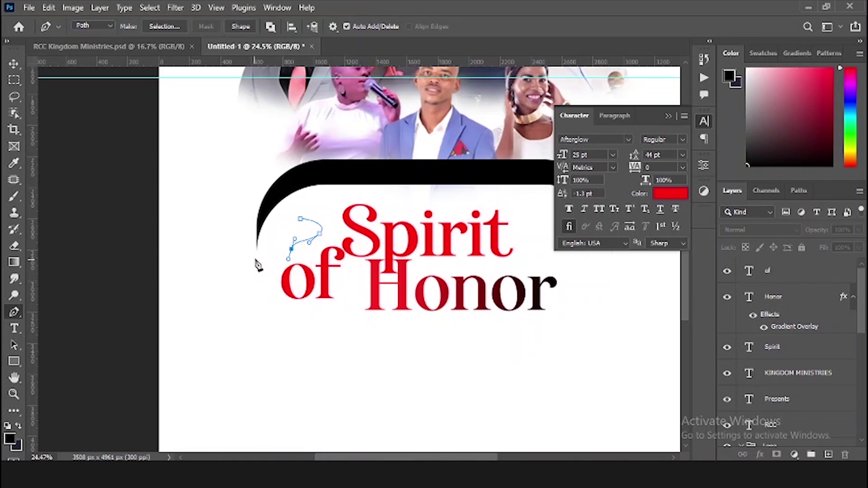
{"action": "left_click", "coordinate": [299, 219]}
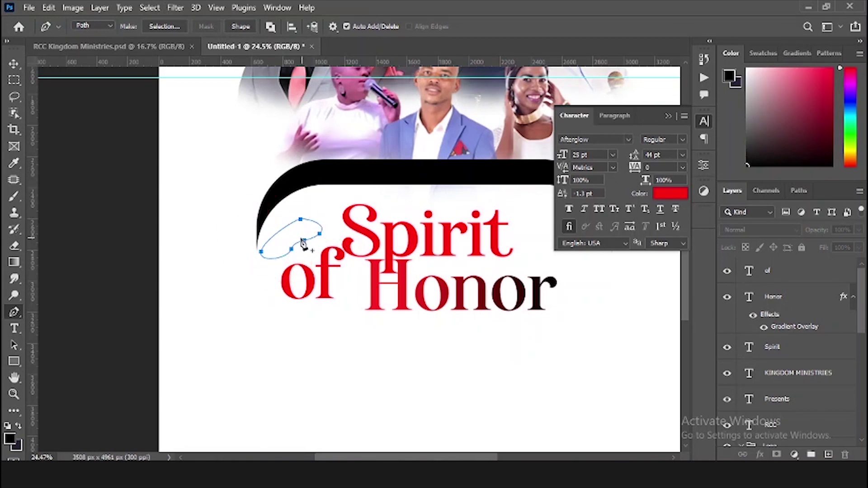
Step: Refine the bean path with the Curvature Pen, adding an anchor on its upper-left edge and raising the top anchor slightly
{"action": "right_click", "coordinate": [14, 312]}
{"action": "left_click", "coordinate": [78, 336]}
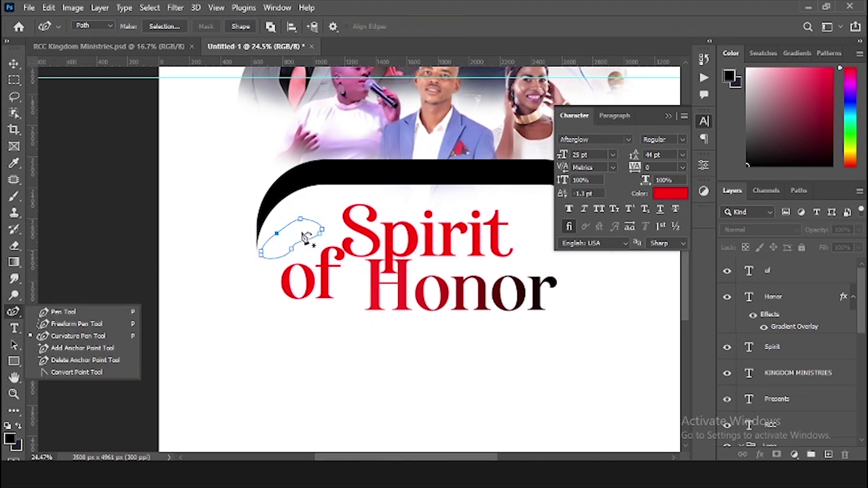
{"action": "key", "text": "ctrl+z"}
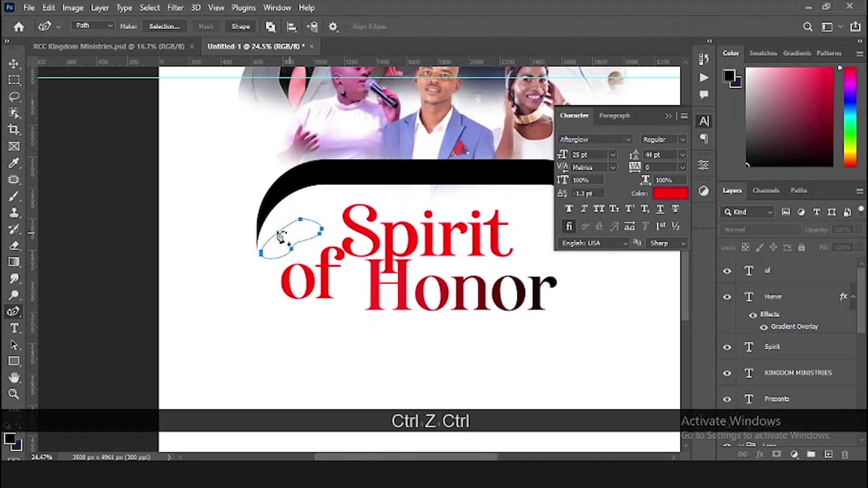
{"action": "left_click", "coordinate": [276, 227]}
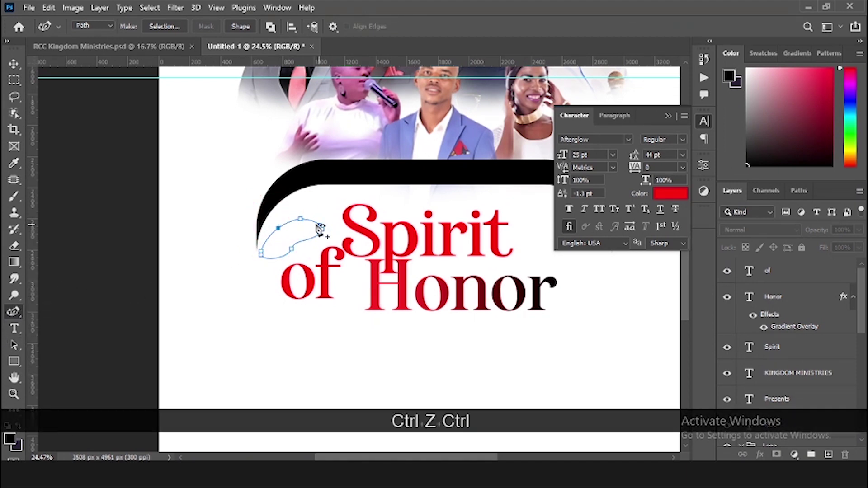
{"action": "left_click_drag", "start_coordinate": [306, 223], "coordinate": [307, 220]}
Step: Try to reshape the bean path's lower edge by shifting its bottom anchors, and undo the changes
{"action": "left_click", "coordinate": [292, 249]}
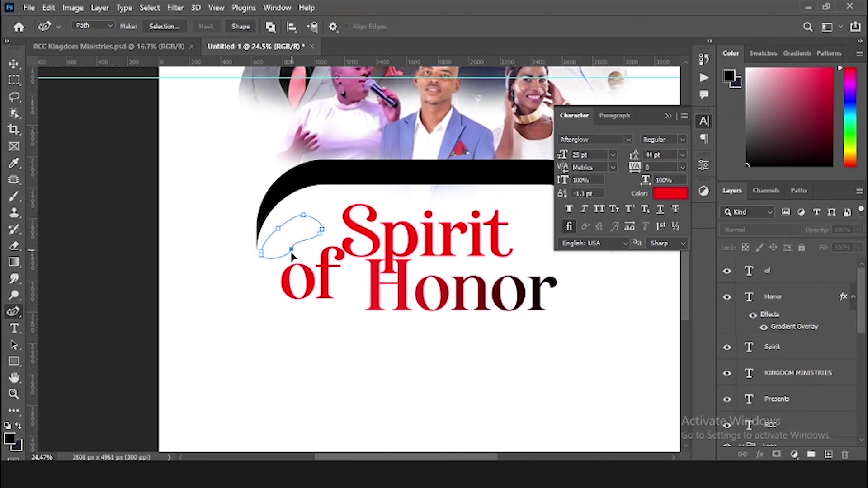
{"action": "left_click_drag", "start_coordinate": [292, 251], "coordinate": [289, 255]}
{"action": "key", "text": "ctrl+z"}
{"action": "left_click", "coordinate": [276, 259]}
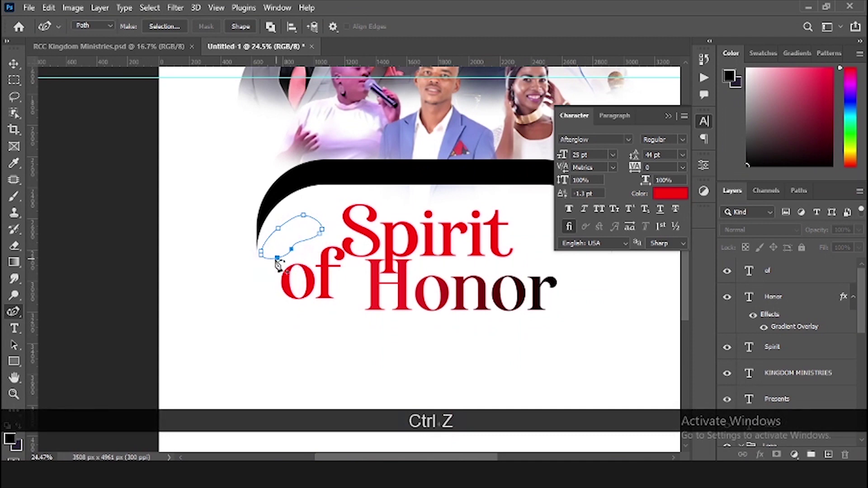
{"action": "left_click_drag", "start_coordinate": [261, 256], "coordinate": [267, 259]}
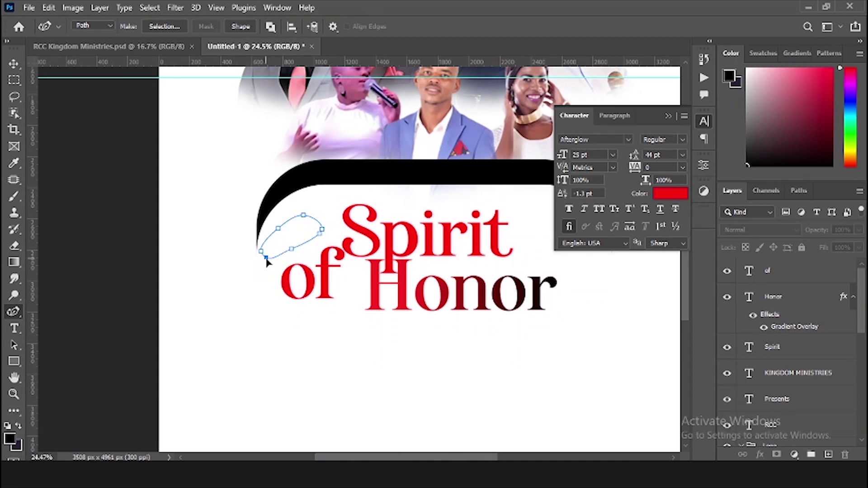
{"action": "key", "text": "ctrl+z"}
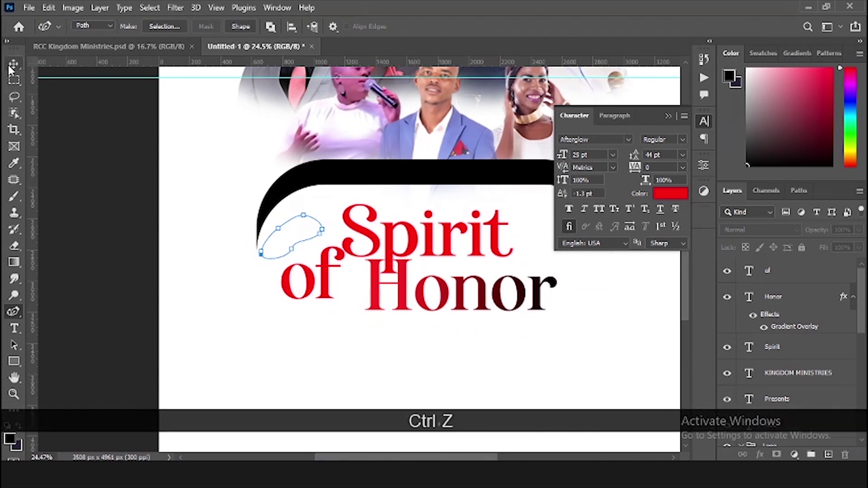
Step: Convert the bean path into a shape and fill it with the red sampled from the title, ff000f
{"action": "left_click", "coordinate": [241, 27]}
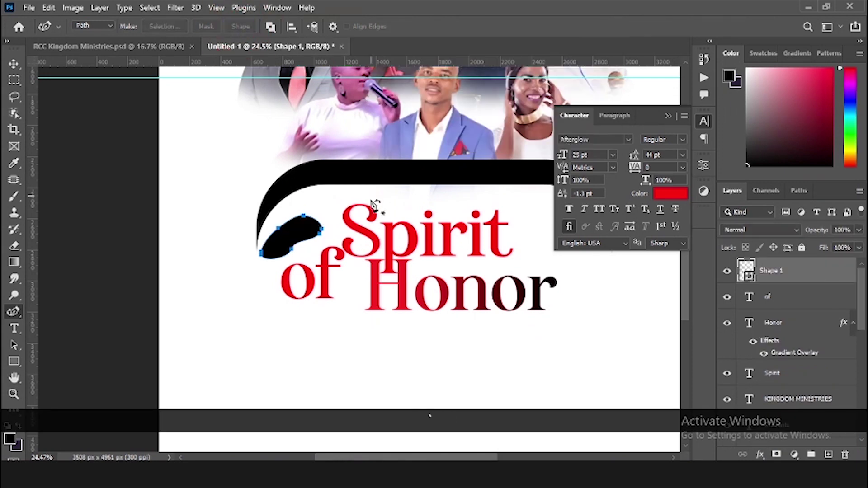
{"action": "key", "text": "v"}
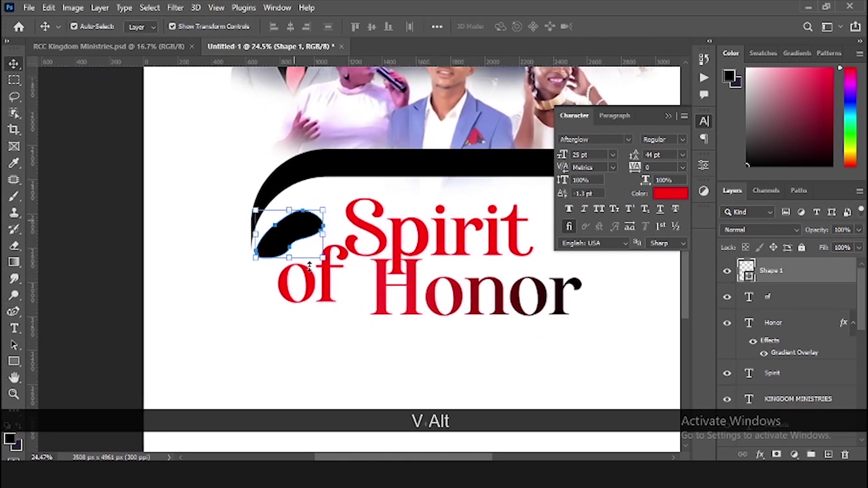
{"action": "scroll", "coordinate": [310, 266], "scroll_direction": "up", "scroll_amount": 3}
{"action": "left_click_drag", "start_coordinate": [280, 217], "coordinate": [287, 221]}
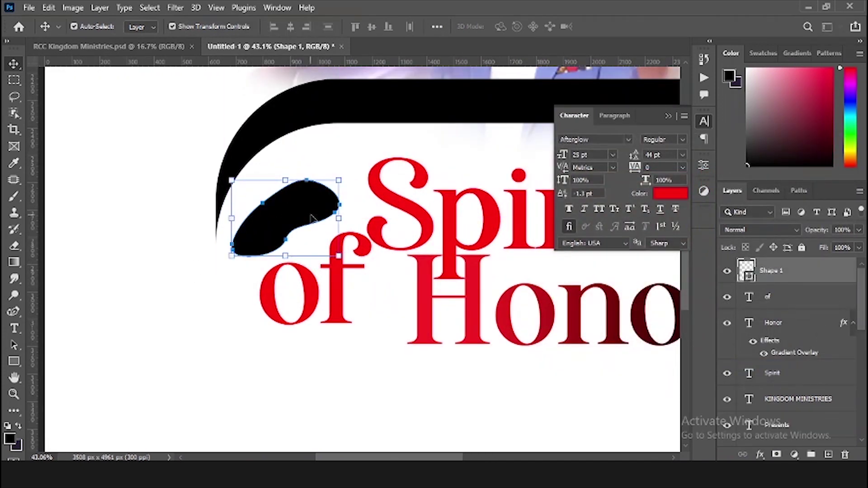
{"action": "double_click", "coordinate": [747, 275]}
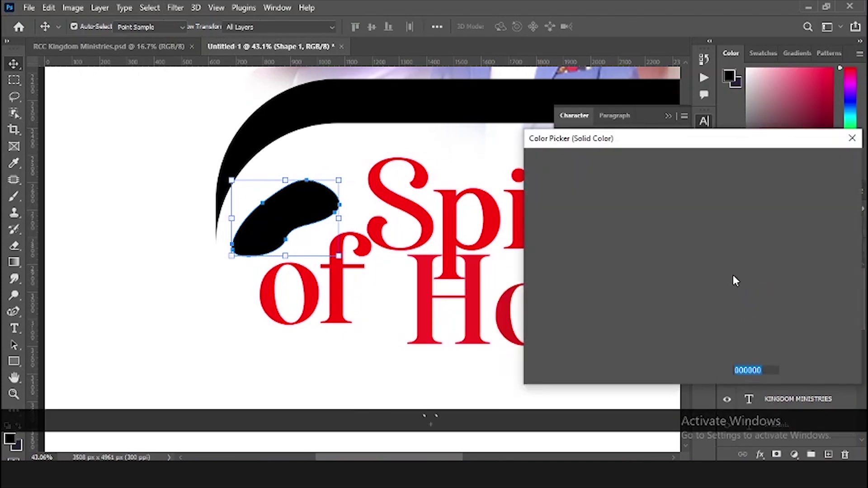
{"action": "left_click", "coordinate": [458, 194]}
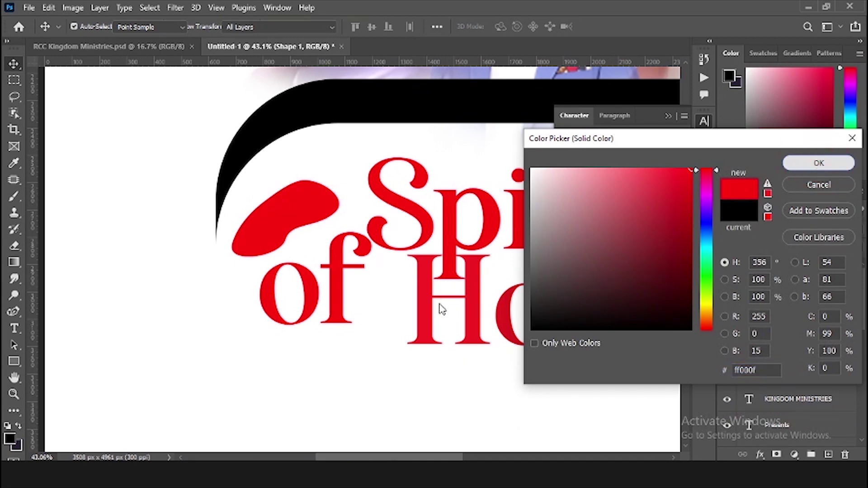
{"action": "key", "text": "Return"}
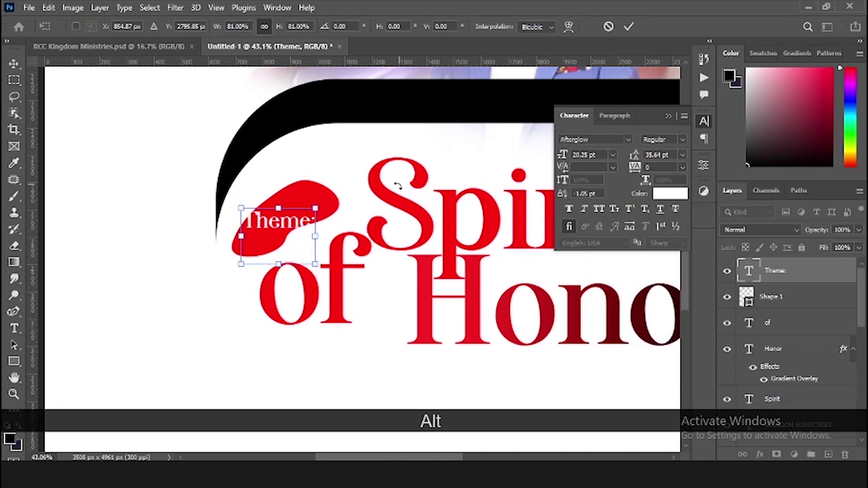
Step: Rotate the white "Theme:" text to -31.69° and position it on the red bean shape
{"action": "left_click_drag", "start_coordinate": [339, 202], "coordinate": [340, 123]}
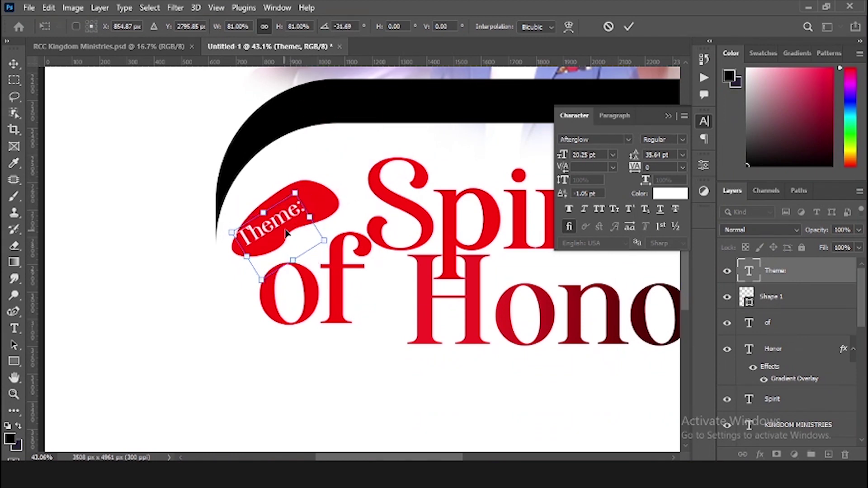
{"action": "left_click_drag", "start_coordinate": [286, 233], "coordinate": [315, 173]}
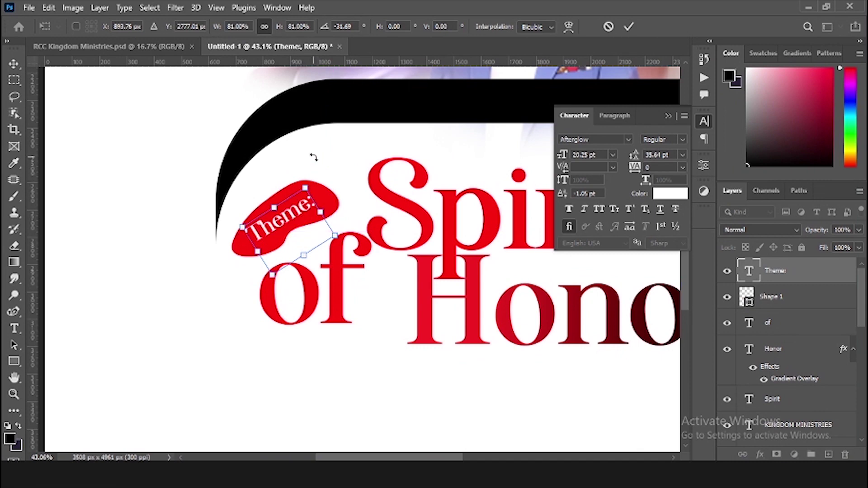
{"action": "left_click", "coordinate": [627, 27]}
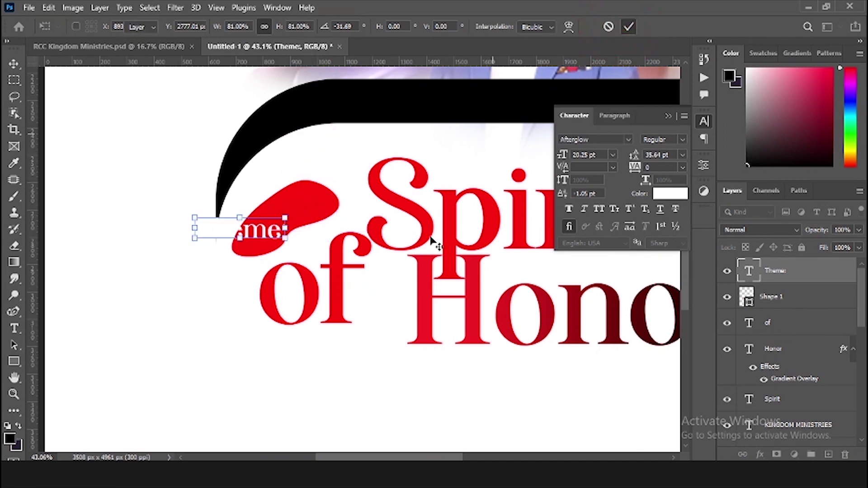
Step: Draw a black rectangle about 2025 by 593 px below the title and round its corners to about 146 px
{"action": "key", "text": "ctrl+0"}
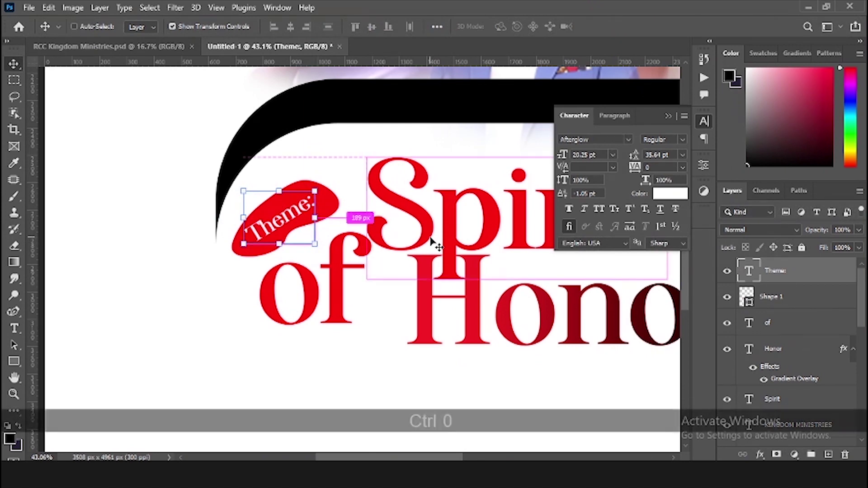
{"action": "left_click", "coordinate": [14, 361]}
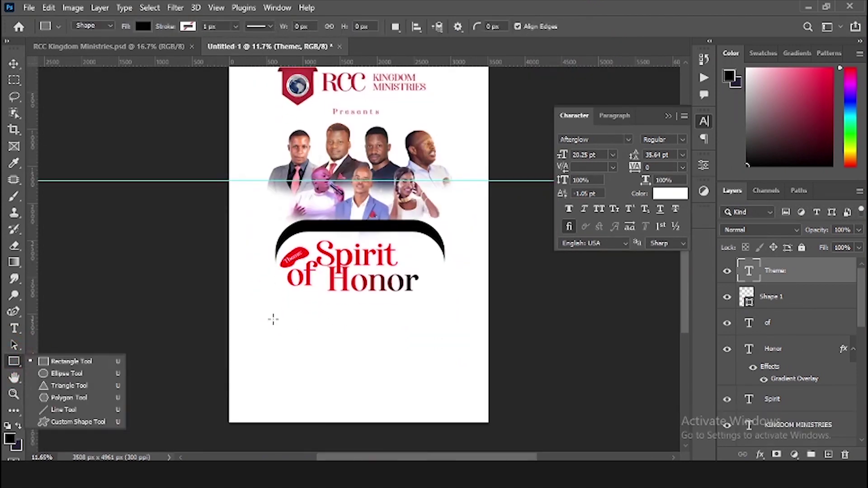
{"action": "left_click_drag", "start_coordinate": [284, 306], "coordinate": [433, 350]}
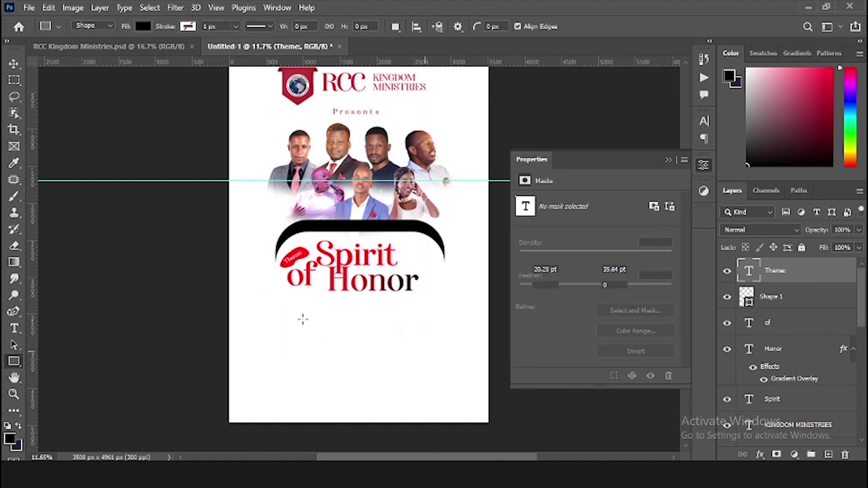
{"action": "mouse_move", "coordinate": [294, 319]}
{"action": "left_mouse_down"}
{"action": "mouse_move", "coordinate": [303, 325]}
{"action": "mouse_move", "coordinate": [297, 320]}
{"action": "left_mouse_up"}
{"action": "key", "text": "v"}
{"action": "left_click", "coordinate": [374, 323]}
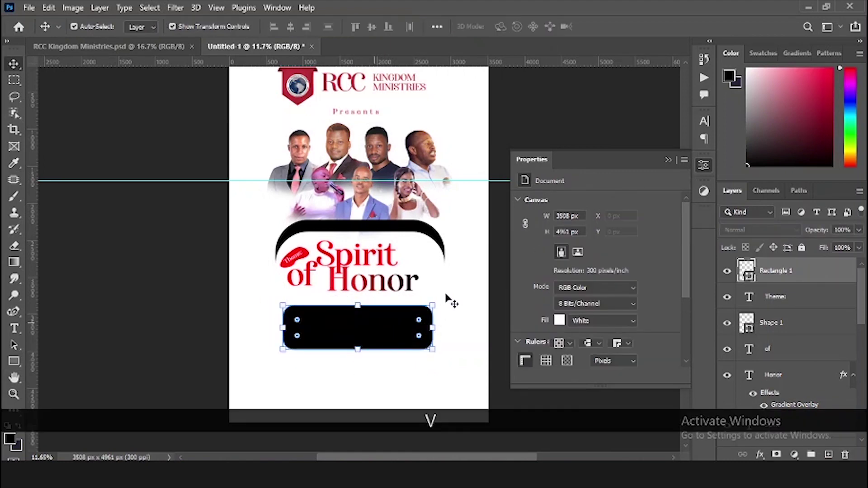
Step: Copy the Honor text's layer style and paste it onto the rounded rectangle below the title
{"action": "left_click", "coordinate": [396, 285]}
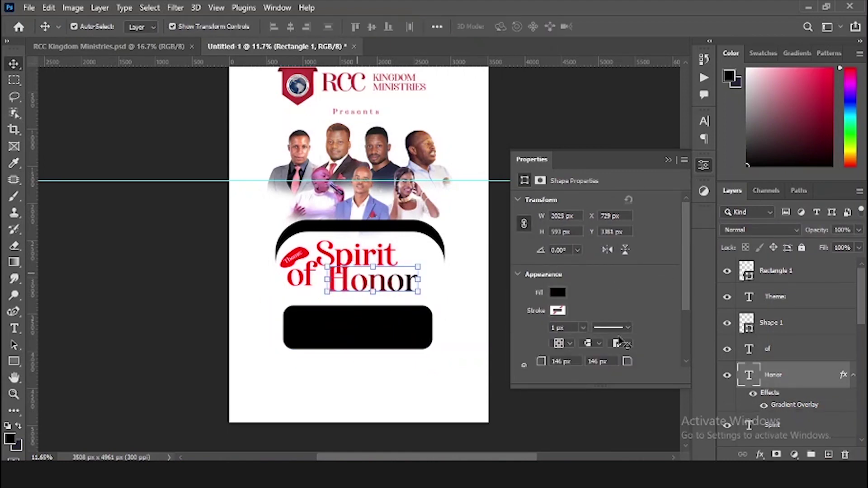
{"action": "right_click", "coordinate": [797, 374]}
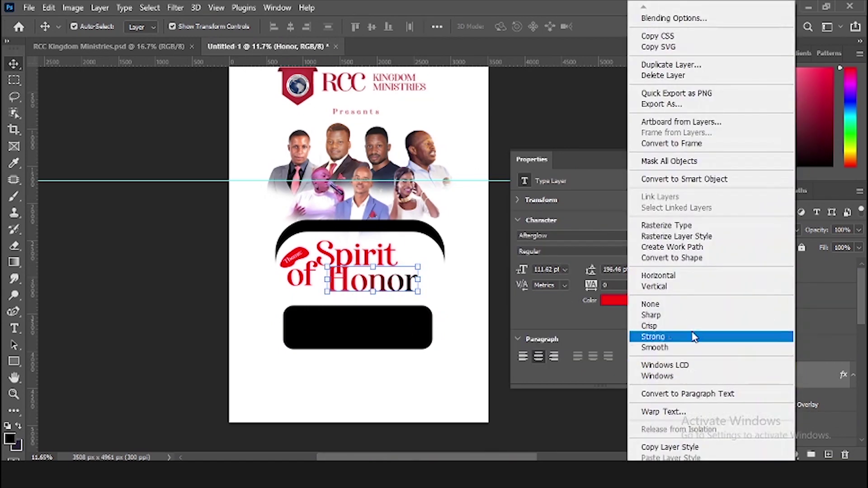
{"action": "left_click", "coordinate": [660, 446]}
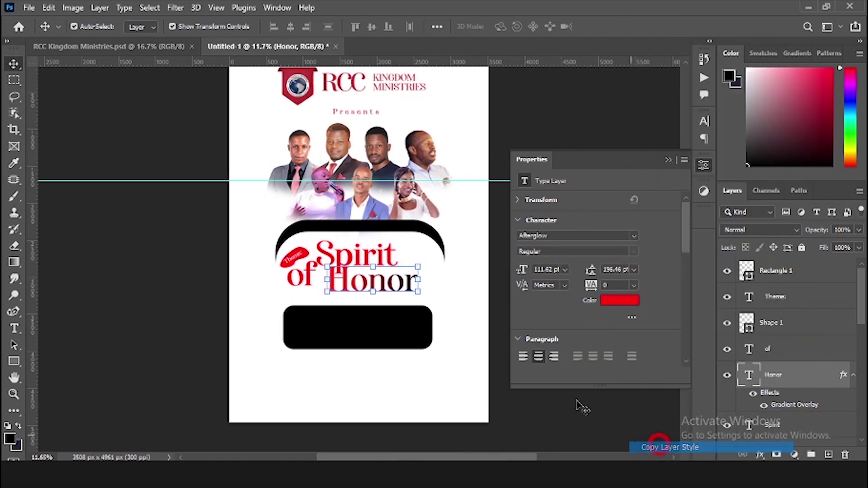
{"action": "left_click", "coordinate": [379, 327]}
{"action": "right_click", "coordinate": [776, 276]}
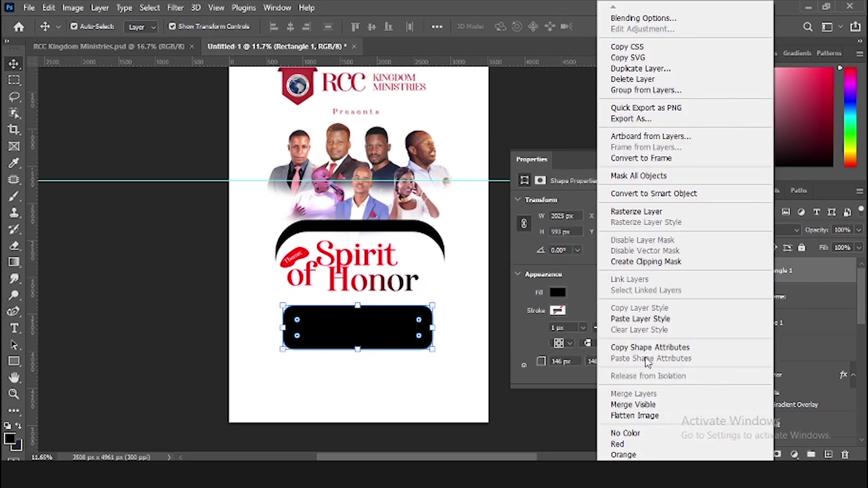
{"action": "left_click", "coordinate": [650, 319]}
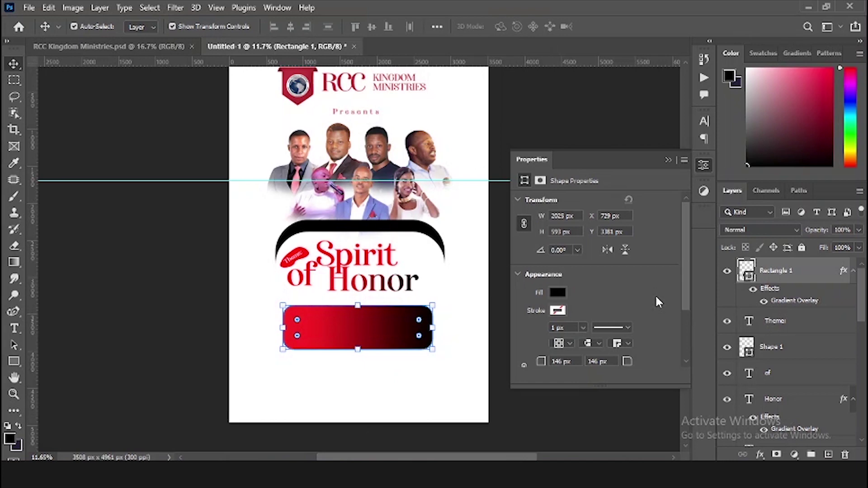
Step: Change the black stop of the rounded box's gradient overlay to a dark red and save the gradient as a new preset
{"action": "left_click", "coordinate": [796, 303]}
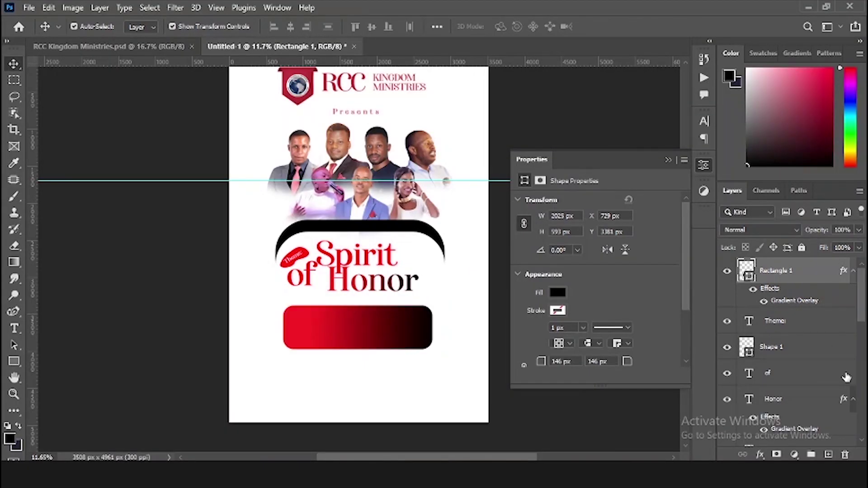
{"action": "double_click", "coordinate": [795, 300]}
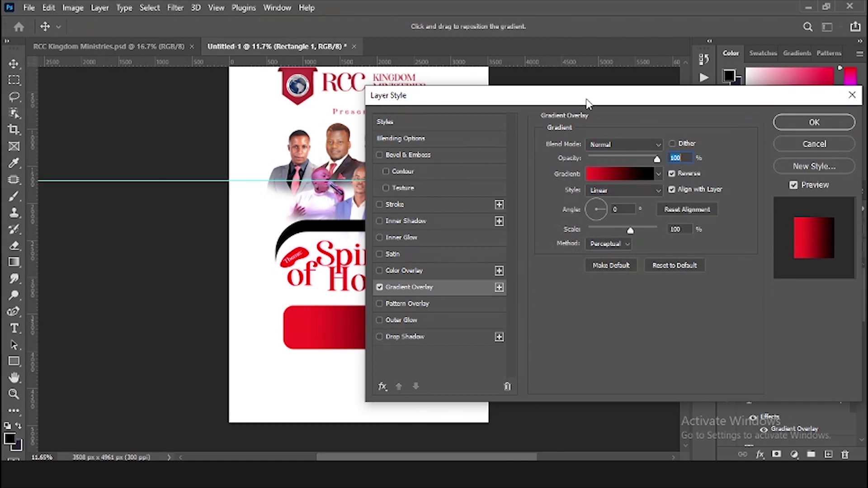
{"action": "left_click_drag", "start_coordinate": [588, 95], "coordinate": [684, 94]}
{"action": "left_click", "coordinate": [720, 170]}
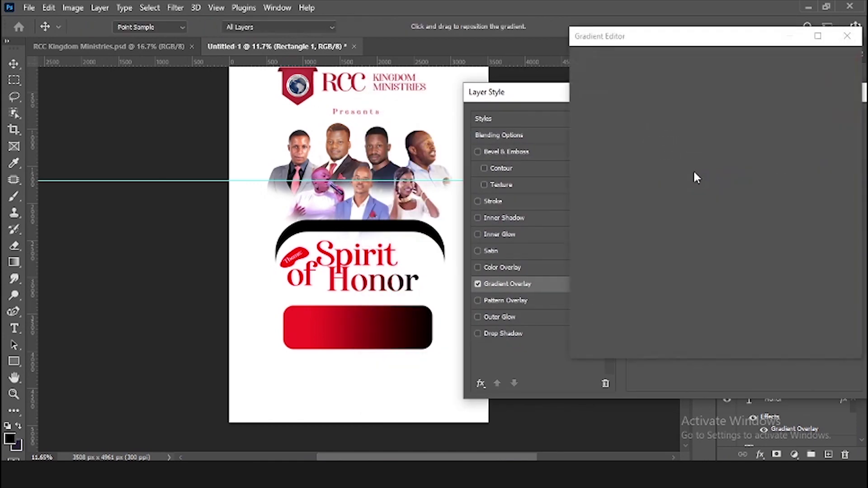
{"action": "left_click", "coordinate": [586, 270]}
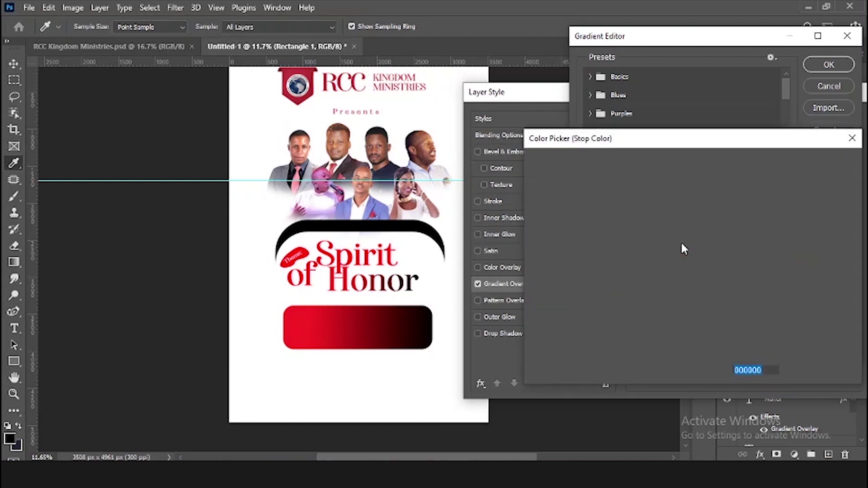
{"action": "left_click", "coordinate": [684, 272]}
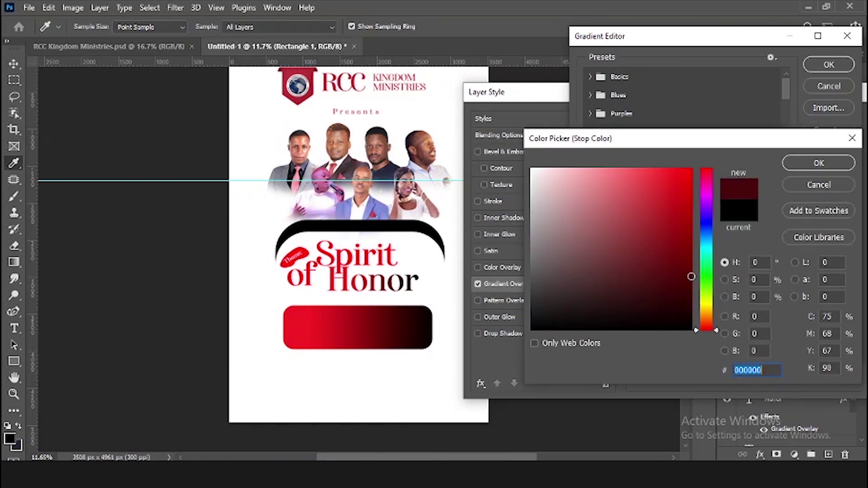
{"action": "left_click", "coordinate": [692, 277]}
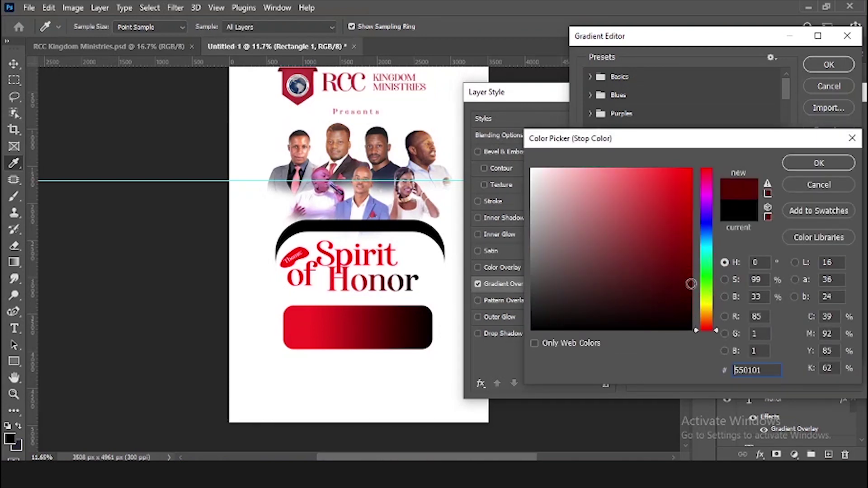
{"action": "left_click", "coordinate": [799, 160]}
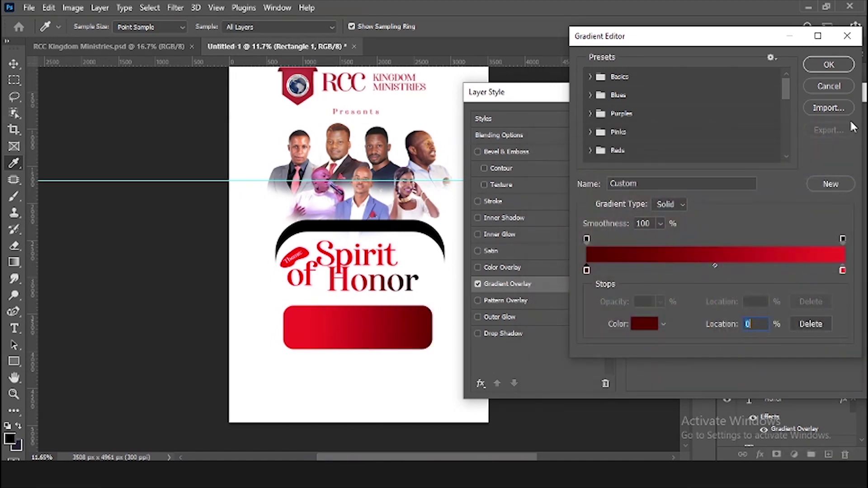
{"action": "left_click", "coordinate": [830, 184]}
{"action": "left_click", "coordinate": [825, 65]}
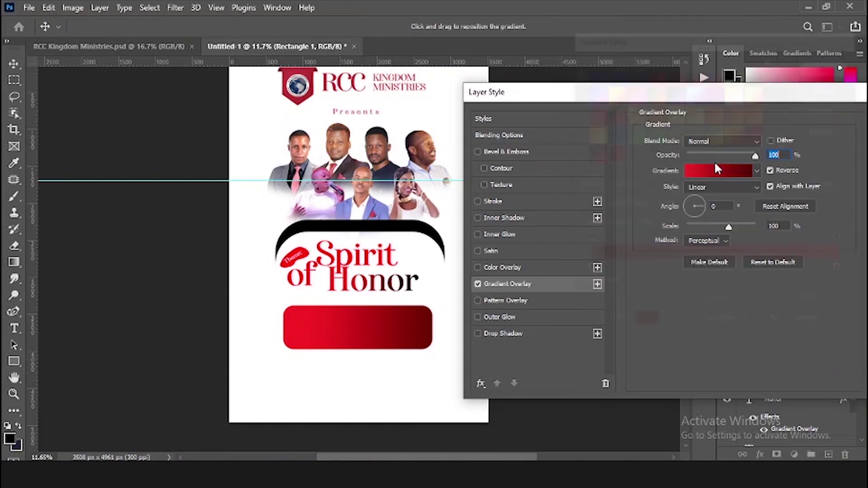
Step: Set the style of the rounded box's gradient overlay to Reflected and apply the layer style
{"action": "left_click", "coordinate": [723, 186]}
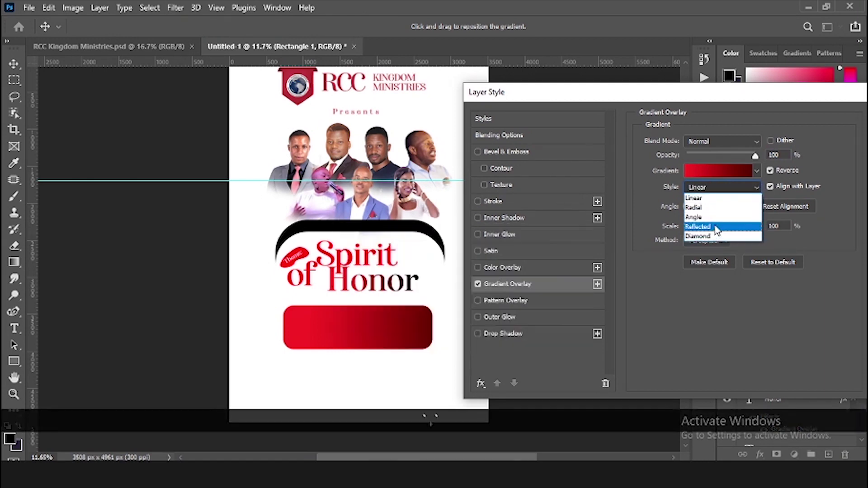
{"action": "left_click", "coordinate": [718, 227]}
{"action": "left_click_drag", "start_coordinate": [351, 345], "coordinate": [329, 343]}
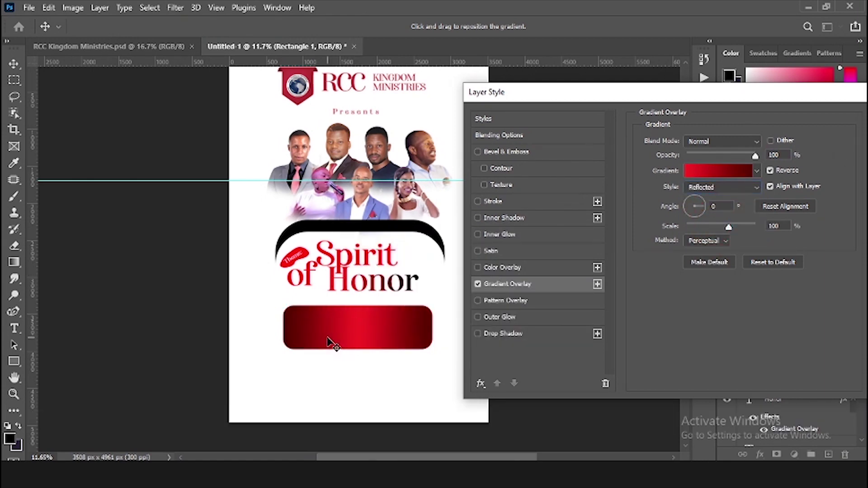
{"action": "key", "text": "Return"}
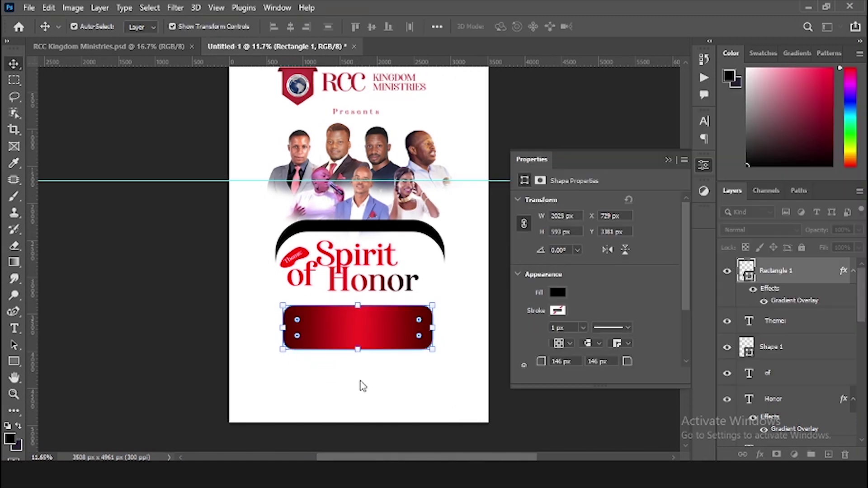
{"action": "left_click", "coordinate": [357, 382]}
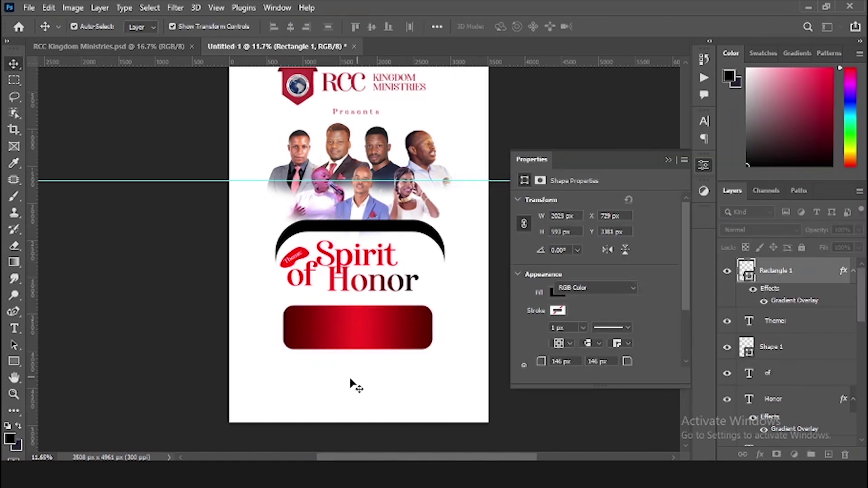
Step: Duplicate the red rounded box and shrink the copy about its centre to about 1527 by 476 px
{"action": "scroll", "coordinate": [335, 353], "scroll_direction": "up", "scroll_amount": 5, "text": "alt"}
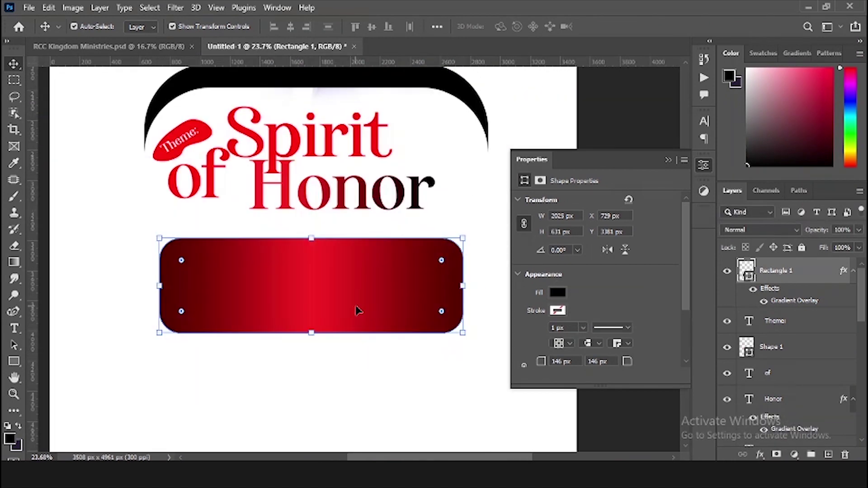
{"action": "left_click_drag", "start_coordinate": [778, 284], "coordinate": [828, 455]}
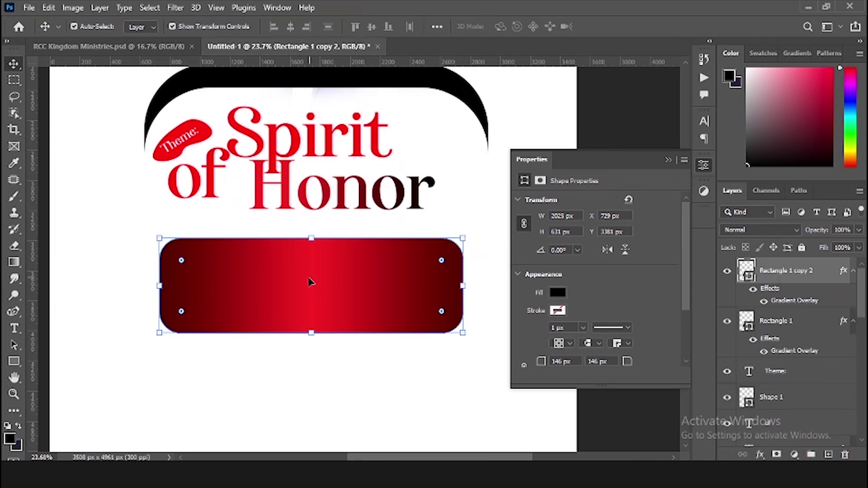
{"action": "key", "text": "alt"}
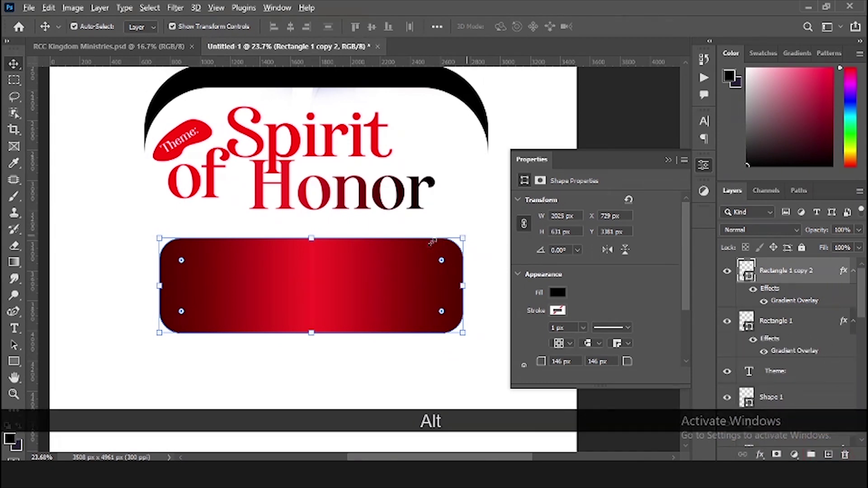
{"action": "left_click_drag", "start_coordinate": [432, 242], "coordinate": [395, 253]}
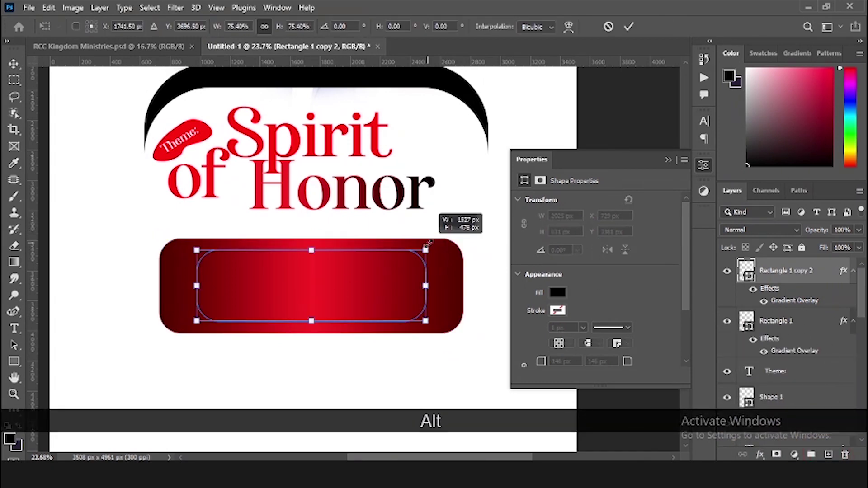
{"action": "double_click", "coordinate": [370, 286]}
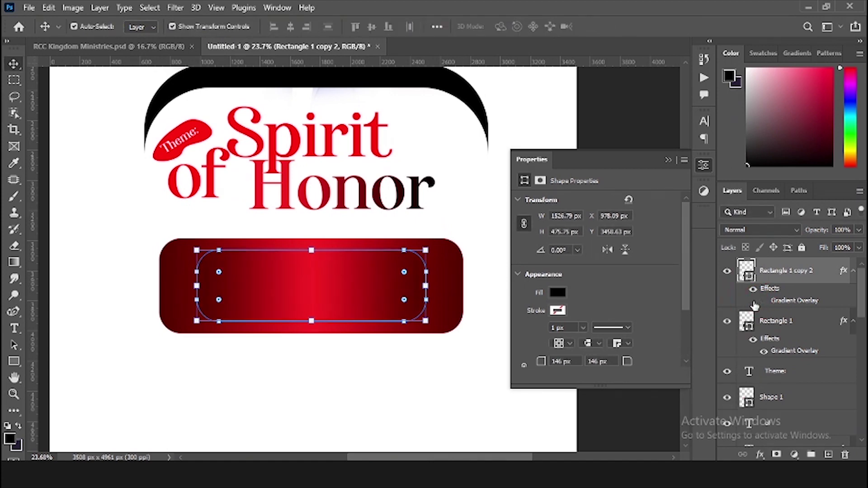
Step: Hide the gradient overlay on the smaller rounded rectangle and fill the shape with white
{"action": "left_click", "coordinate": [763, 302]}
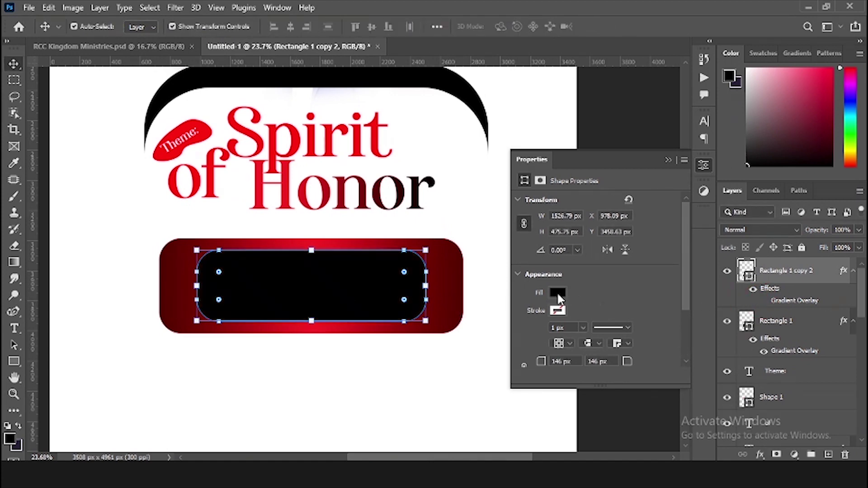
{"action": "left_click", "coordinate": [559, 295]}
{"action": "left_click", "coordinate": [538, 299]}
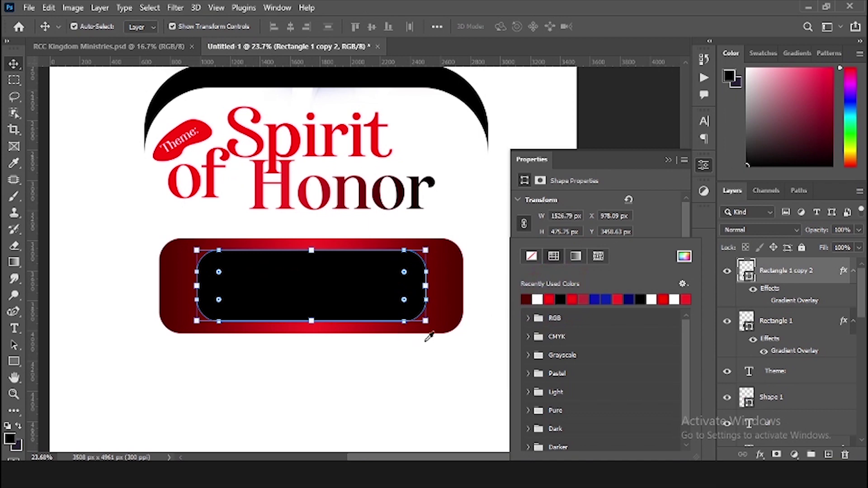
{"action": "left_click", "coordinate": [373, 288]}
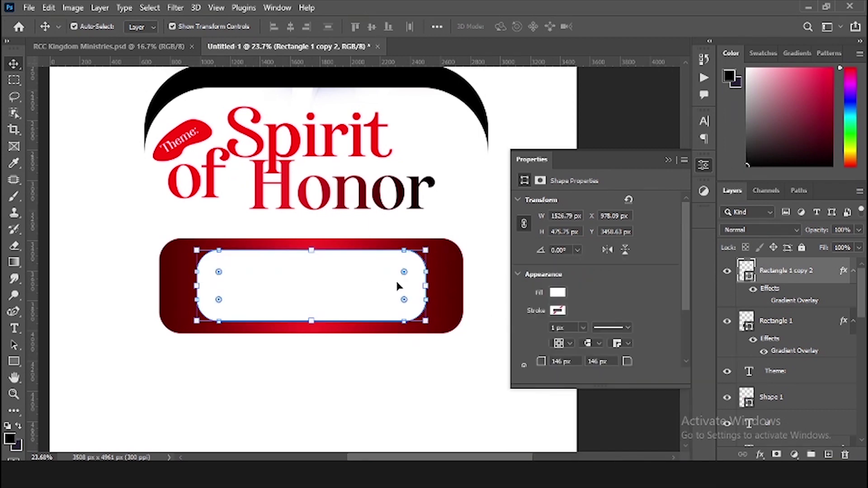
Step: Move the white rounded rectangle toward the red box's right end and scale it about its centre to about 1484 by 462 px
{"action": "mouse_move", "coordinate": [397, 285]}
{"action": "left_mouse_down"}
{"action": "mouse_move", "coordinate": [437, 287]}
{"action": "mouse_move", "coordinate": [386, 287]}
{"action": "left_mouse_up"}
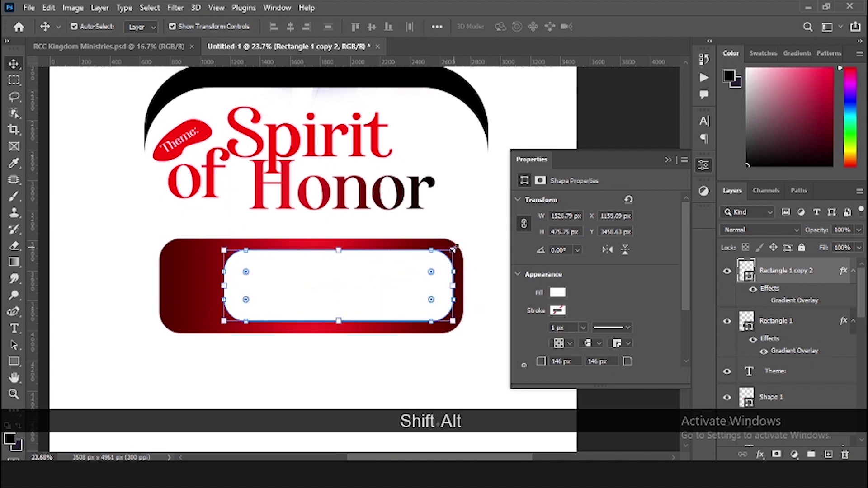
{"action": "left_click", "coordinate": [453, 250], "text": "alt+shift"}
{"action": "left_click_drag", "start_coordinate": [453, 250], "coordinate": [450, 251]}
{"action": "double_click", "coordinate": [388, 281]}
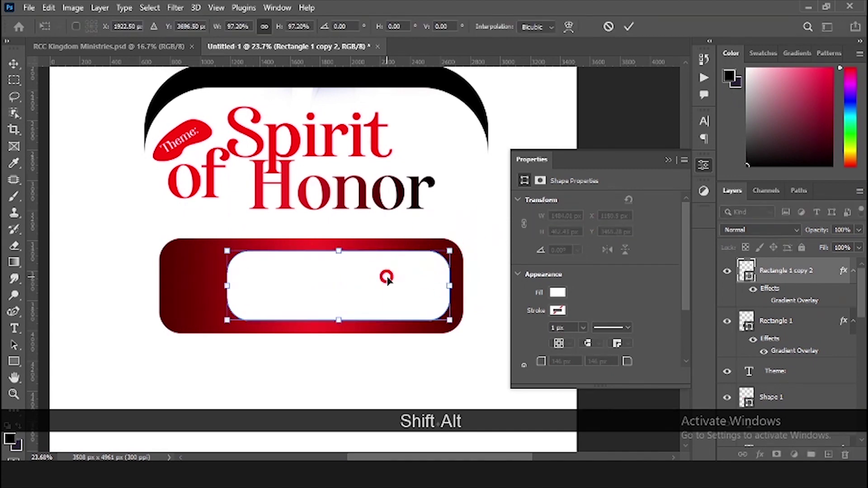
Step: Nudge the white rounded rectangle 25 px to the left, to X 1155.5 px
{"action": "key", "text": "ctrl"}
{"action": "key", "text": "ctrl"}
{"action": "key", "text": "ctrl"}
{"action": "key", "text": "ctrl"}
{"action": "key", "text": "ctrl"}
{"action": "key", "text": "ctrl"}
{"action": "key", "text": "ctrl"}
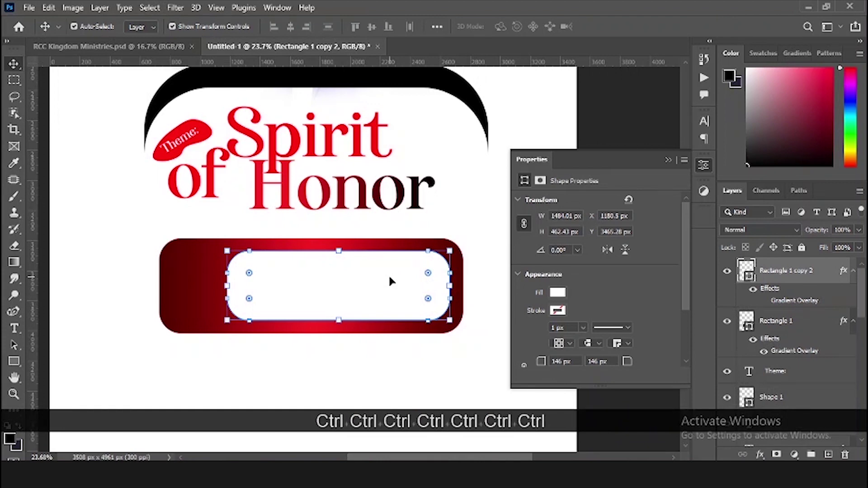
{"action": "key", "text": "Left"}
{"action": "key", "text": "Left"}
{"action": "key", "text": "Left"}
{"action": "key", "text": "Left"}
{"action": "key", "text": "Left"}
{"action": "key", "text": "Left"}
{"action": "key", "text": "Left"}
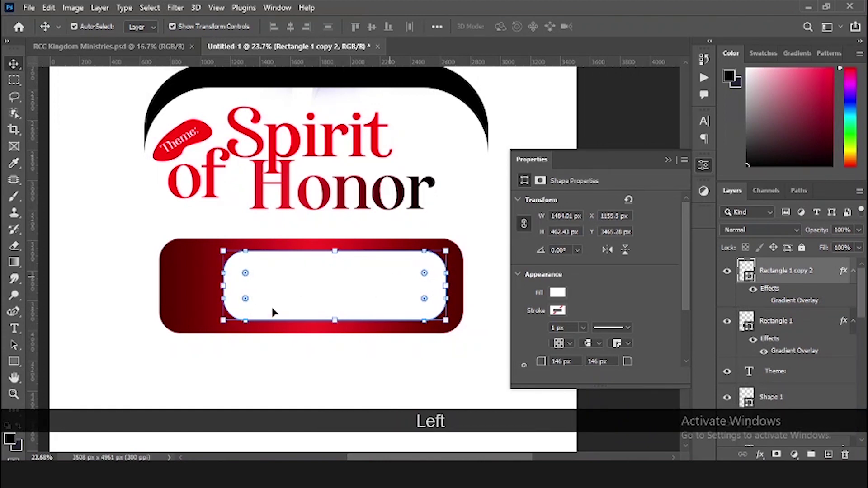
Step: Marquee-select the left two thirds of the white rounded rectangle, spanning the full height of the red box
{"action": "left_click", "coordinate": [14, 80]}
{"action": "left_click_drag", "start_coordinate": [204, 239], "coordinate": [370, 342]}
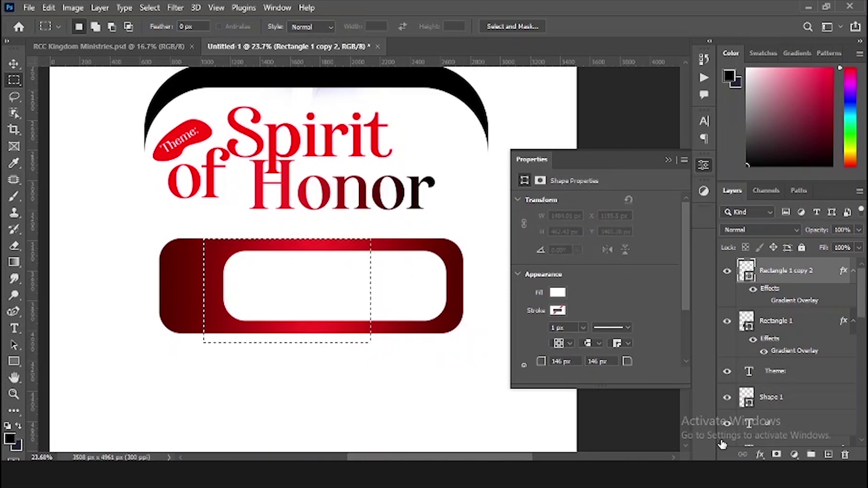
Step: Try a layer mask that hides the selected part of the white rounded rectangle, and undo it
{"action": "key", "text": "alt"}
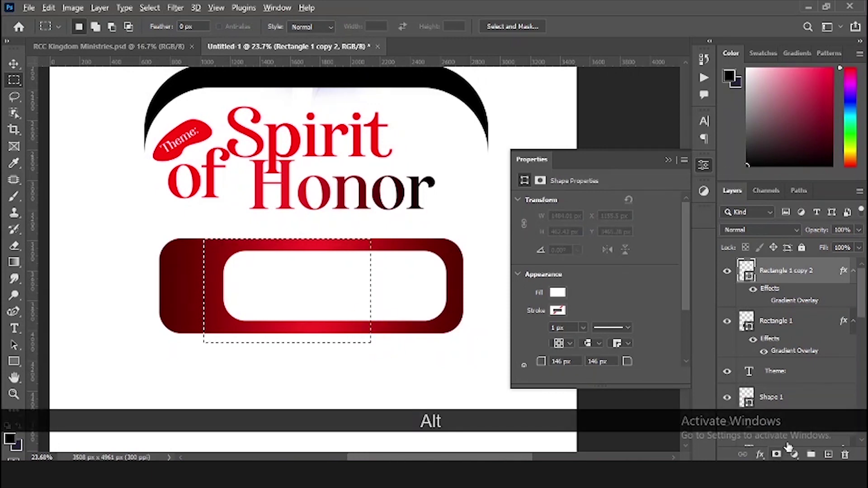
{"action": "left_click", "coordinate": [775, 456], "text": "alt"}
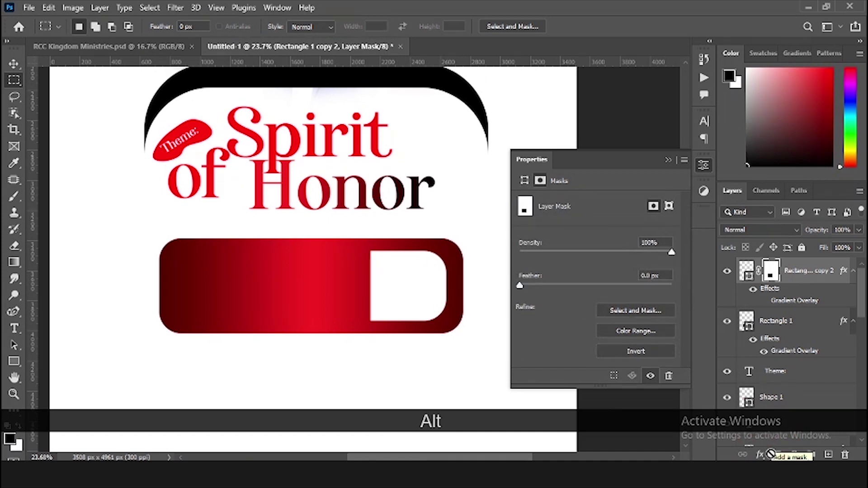
{"action": "key", "text": "ctrl+z"}
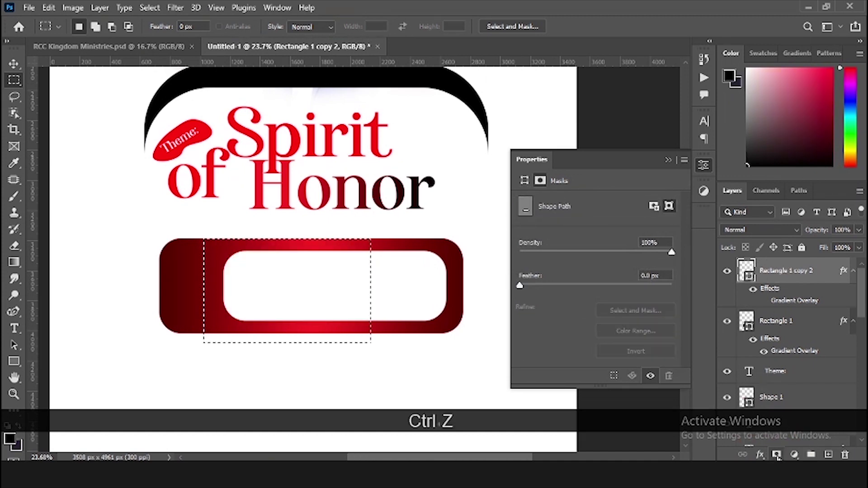
Step: Mask the white rounded rectangle down to only the selected part, invert that mask, and undo both changes
{"action": "left_click", "coordinate": [777, 456]}
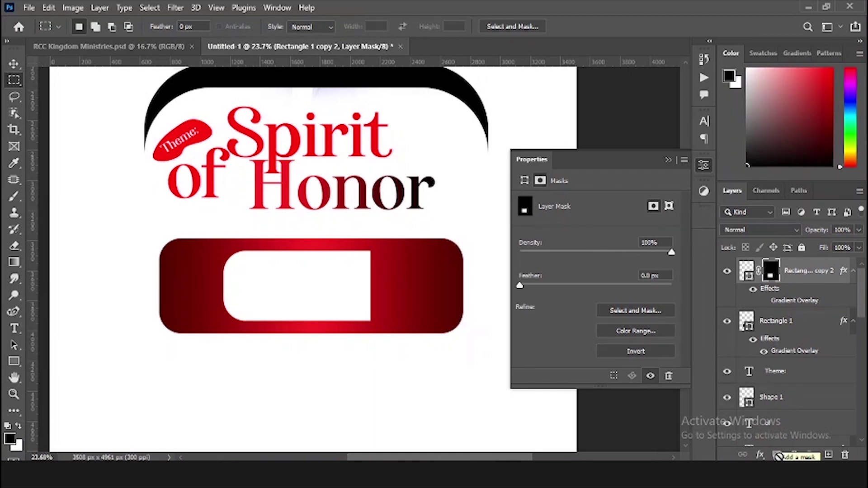
{"action": "key", "text": "ctrl"}
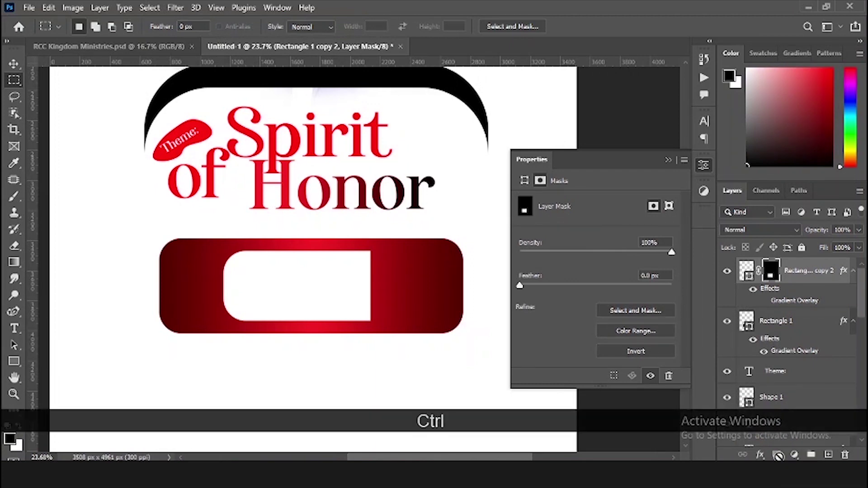
{"action": "key", "text": "ctrl+i"}
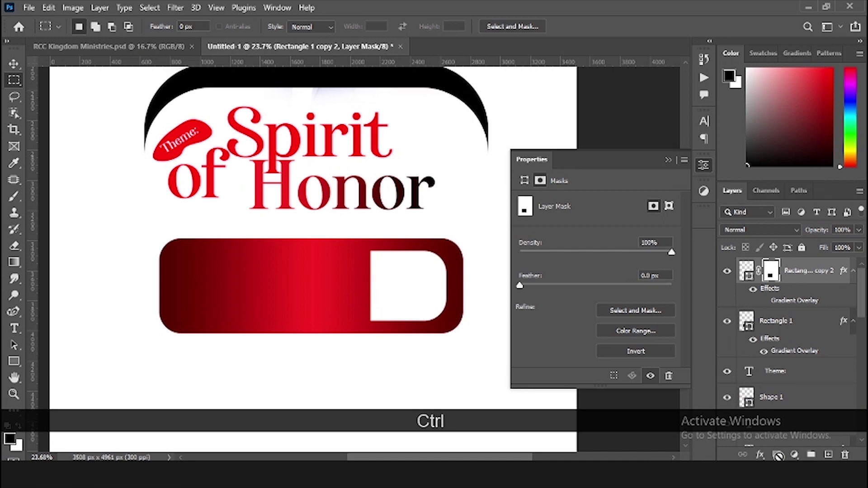
{"action": "key", "text": "ctrl+z"}
{"action": "key", "text": "ctrl+z"}
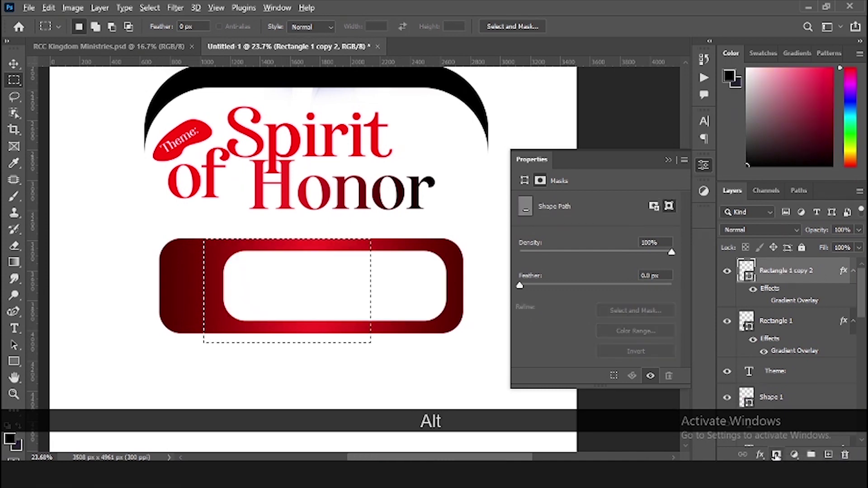
Step: Add an inverted layer mask from the selection so that only the white shape's right end remains on the red box
{"action": "left_click", "coordinate": [776, 455], "text": "alt"}
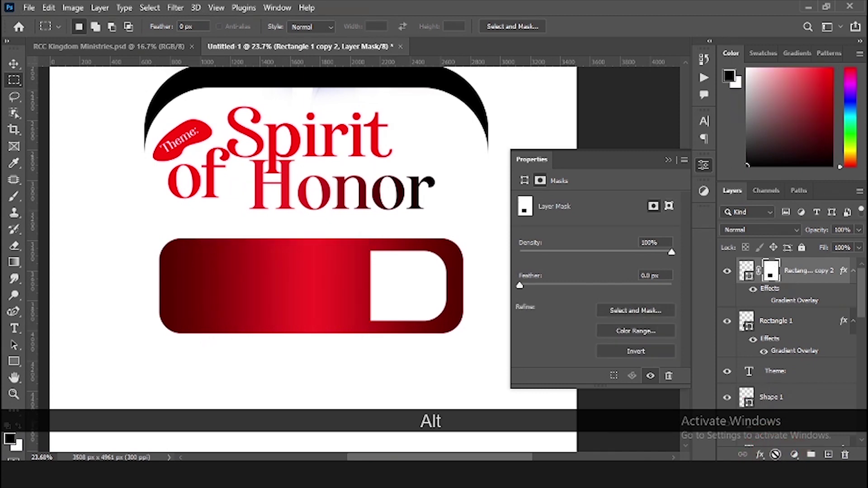
{"action": "key", "text": "v"}
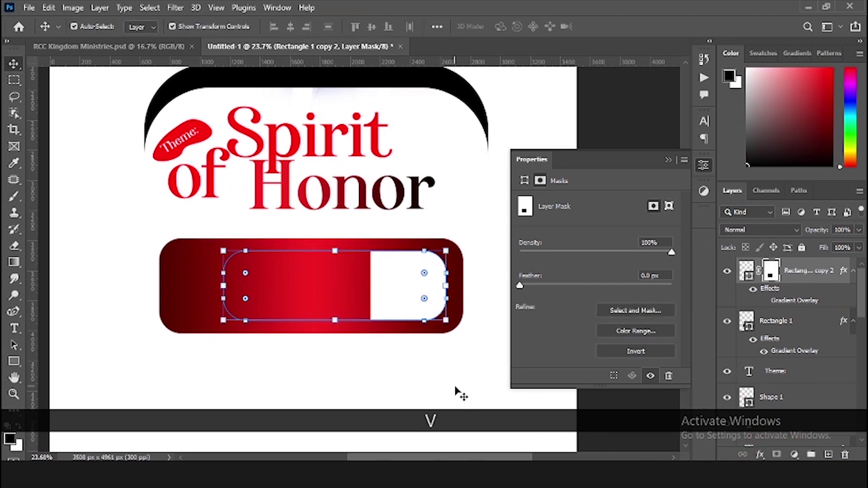
{"action": "key", "text": "ctrl"}
{"action": "key", "text": "ctrl+0"}
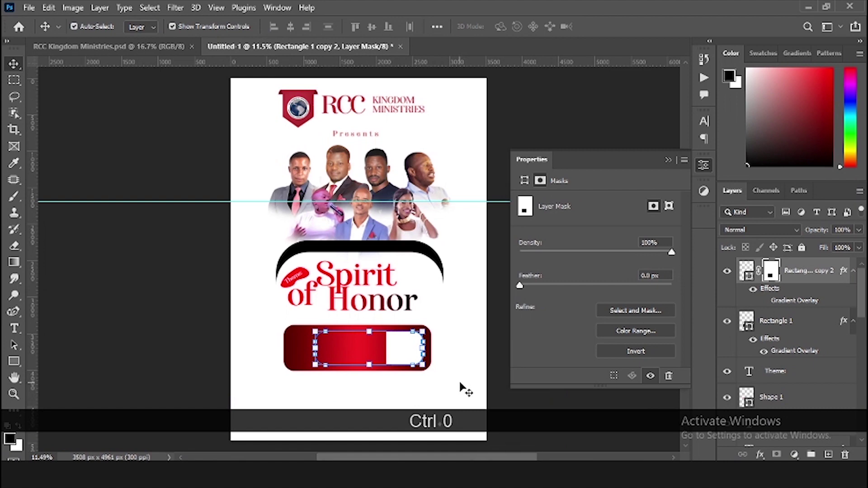
Step: Start a centred text line on the left half of the red box and set its colour to white (ffffff)
{"action": "left_click", "coordinate": [460, 385]}
{"action": "key", "text": "alt+space"}
{"action": "left_click_drag", "start_coordinate": [497, 388], "coordinate": [240, 274]}
{"action": "key", "text": "t"}
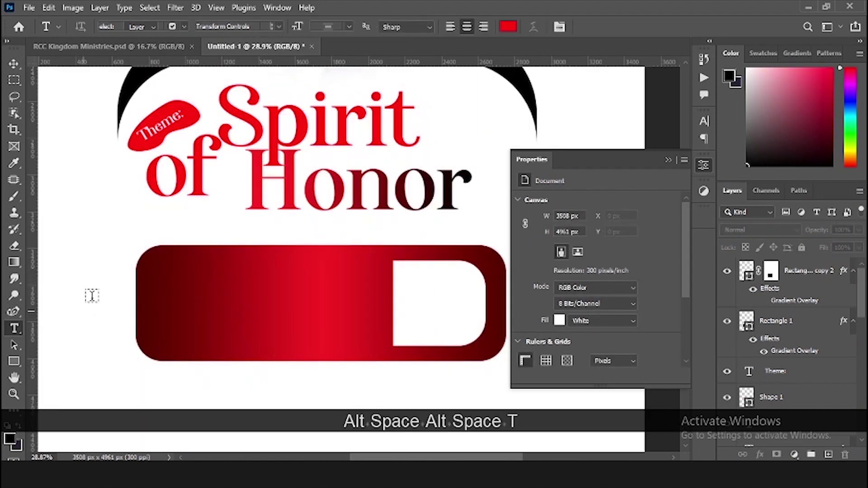
{"action": "left_click", "coordinate": [91, 315]}
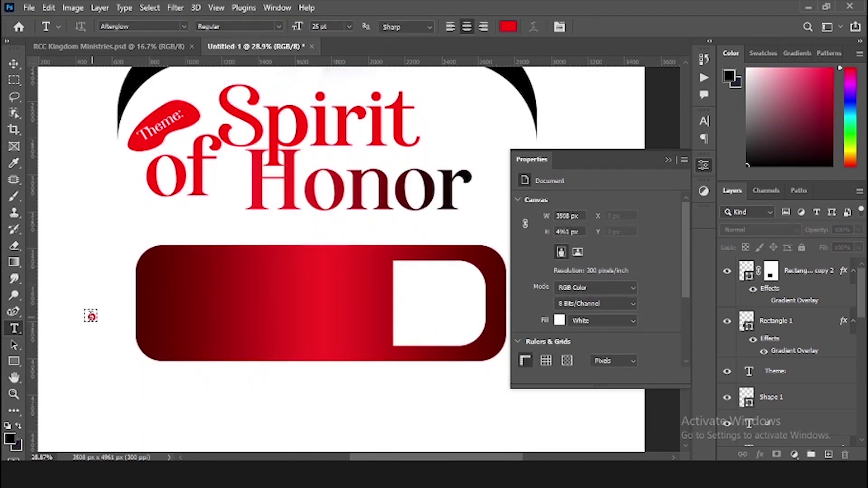
{"action": "left_click_drag", "start_coordinate": [89, 316], "coordinate": [203, 297]}
{"action": "key", "text": "ctrl+a"}
{"action": "left_click", "coordinate": [508, 26]}
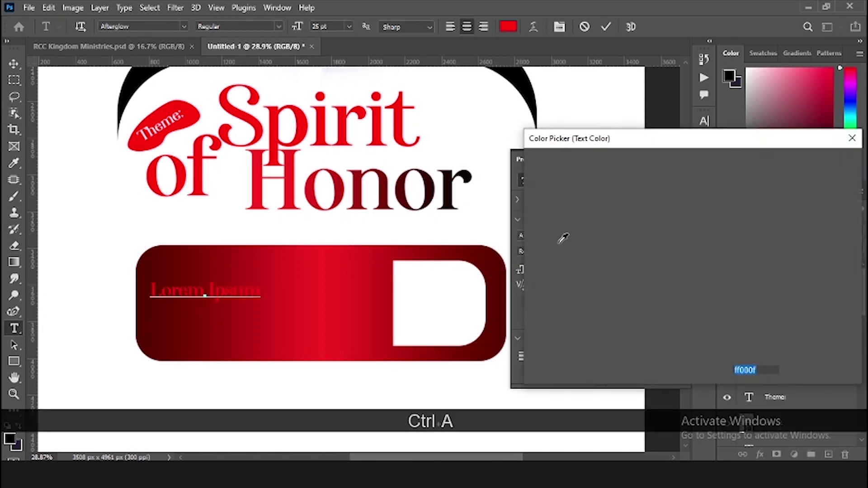
{"action": "left_click", "coordinate": [562, 251]}
{"action": "type", "text": "ffffff"}
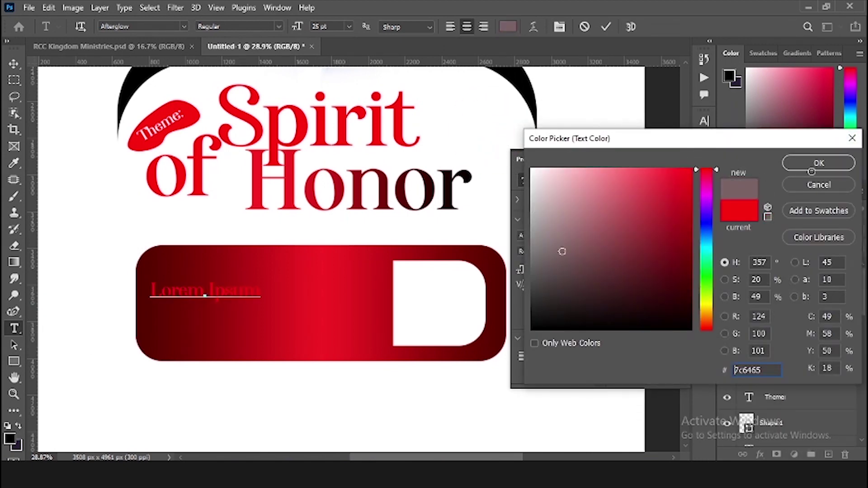
{"action": "left_click", "coordinate": [819, 162]}
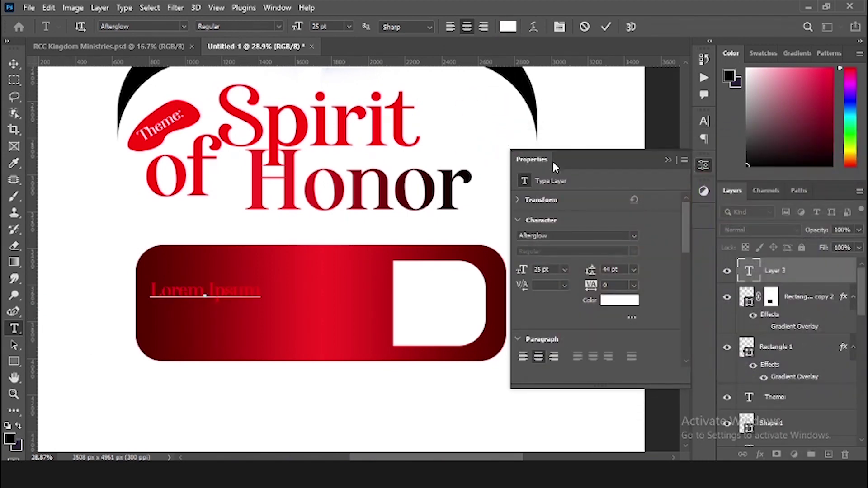
Step: Set the new text line's font to Open Sans Bold and enter "14th-17th"
{"action": "left_click", "coordinate": [158, 25]}
{"action": "type", "text": "open"}
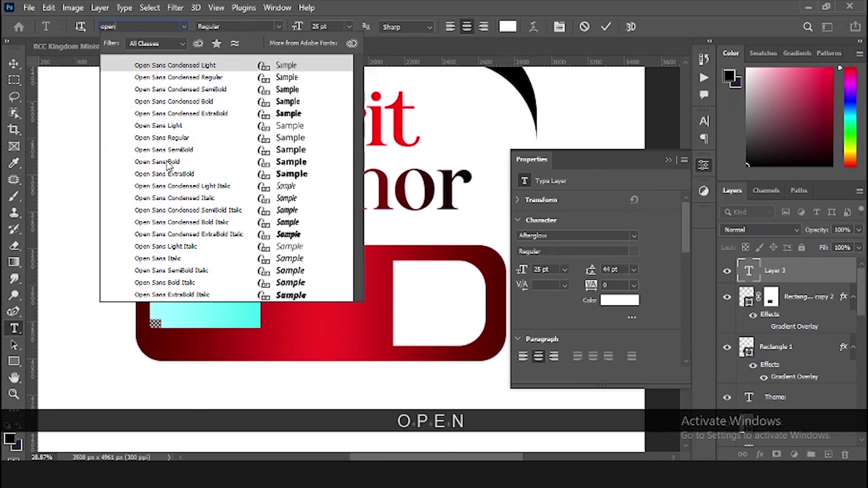
{"action": "left_click", "coordinate": [168, 160]}
{"action": "left_click", "coordinate": [162, 162]}
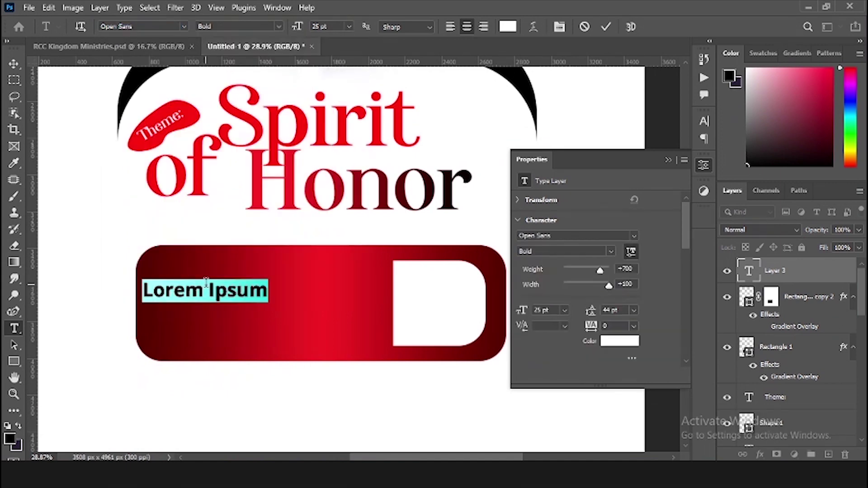
{"action": "type", "text": "1"}
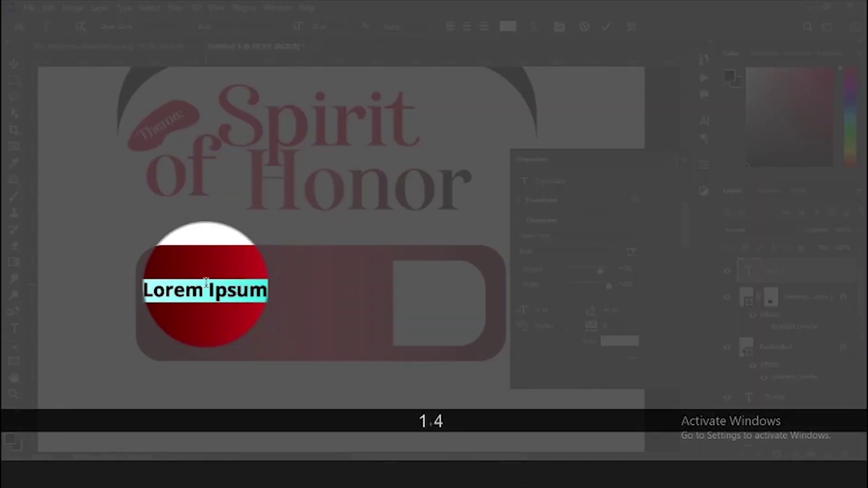
{"action": "type", "text": "4th-17th"}
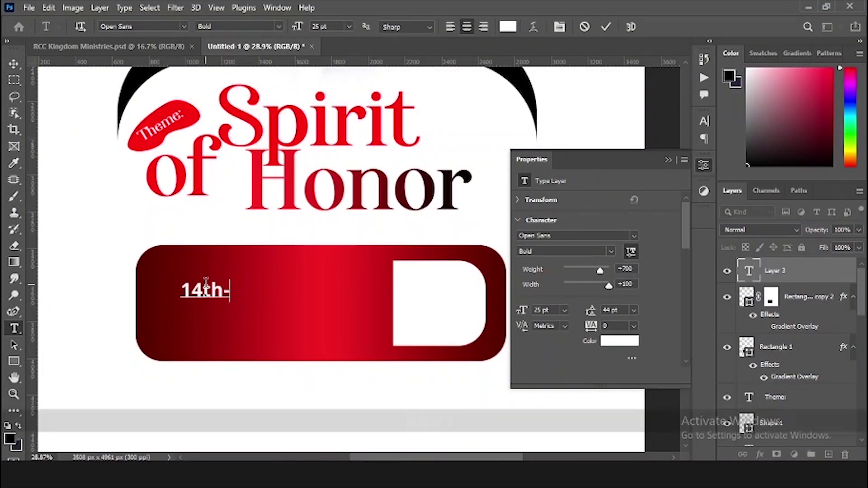
Step: Enlarge the "14th-17th" text to about 51 pt and position it across the left part of the red box
{"action": "key", "text": "ctrl+t"}
{"action": "left_click_drag", "start_coordinate": [285, 273], "coordinate": [339, 270]}
{"action": "left_click_drag", "start_coordinate": [342, 308], "coordinate": [364, 315]}
{"action": "key", "text": "Return"}
{"action": "key", "text": "Up"}
{"action": "key", "text": "Left"}
{"action": "key", "text": "Left"}
{"action": "key", "text": "Left"}
{"action": "key", "text": "Left"}
{"action": "key", "text": "Left"}
Step: Duplicate the "14th-17th" line just below itself and replace the copy's text with "DECMBER, 22"
{"action": "left_click_drag", "start_coordinate": [304, 289], "coordinate": [306, 315]}
{"action": "key", "text": "t"}
{"action": "key", "text": "ctrl+a"}
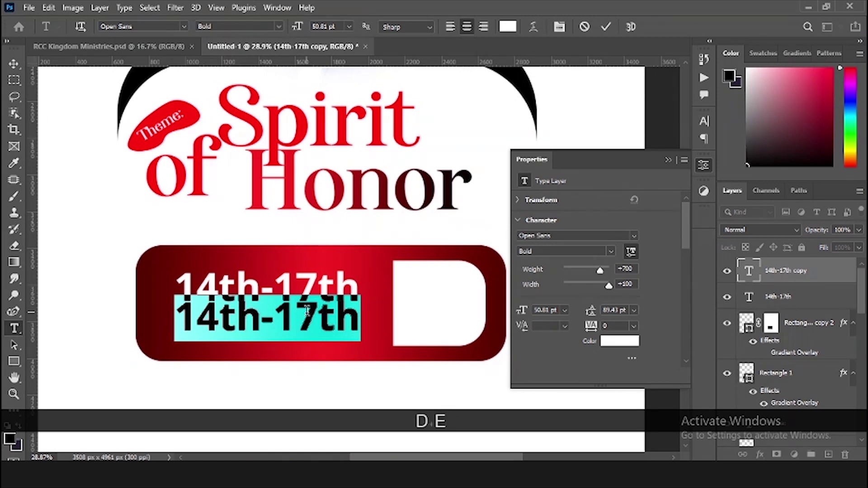
{"action": "type", "text": "dece"}
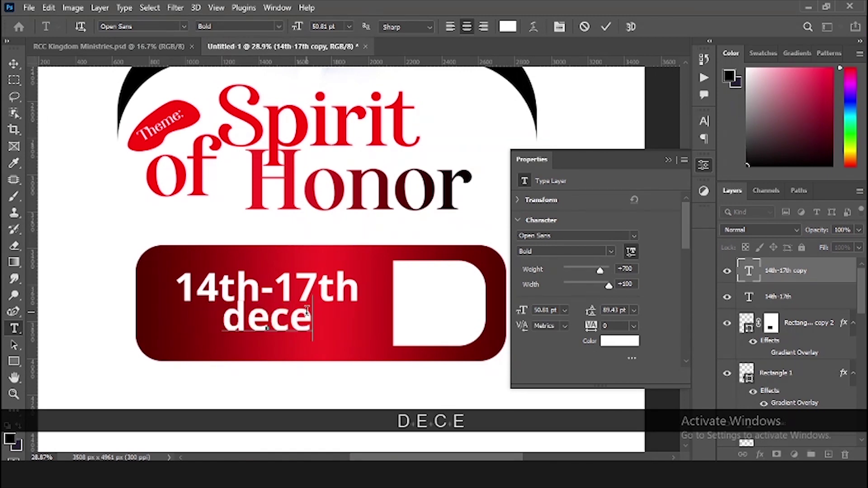
{"action": "key", "text": "ctrl+a"}
{"action": "key", "text": "Caps_Lock"}
{"action": "type", "text": "DECM"}
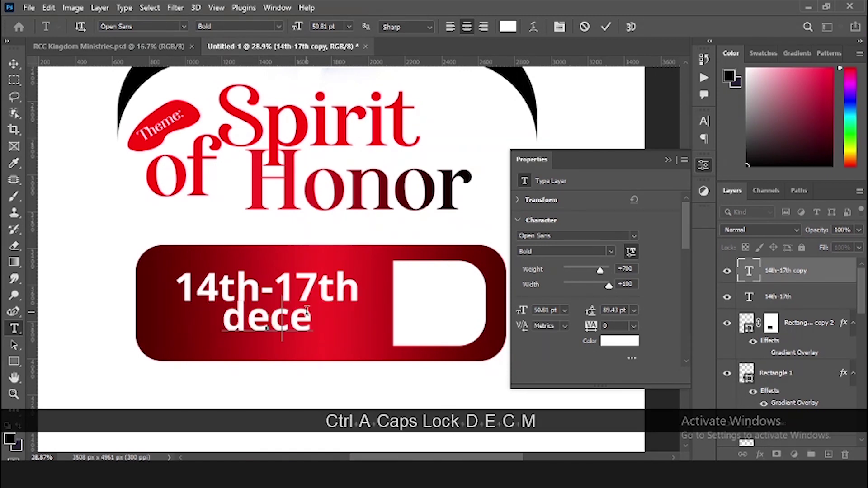
{"action": "type", "text": "BER"}
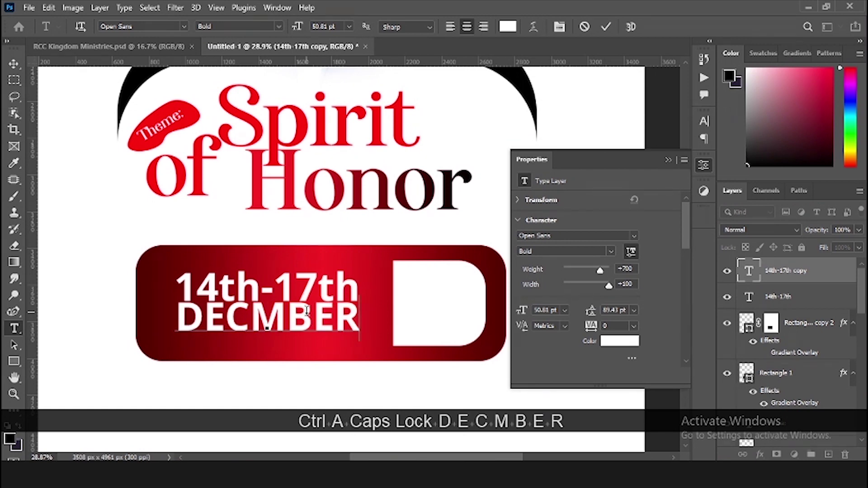
{"action": "type", "text": ", 22"}
{"action": "key", "text": "Return"}
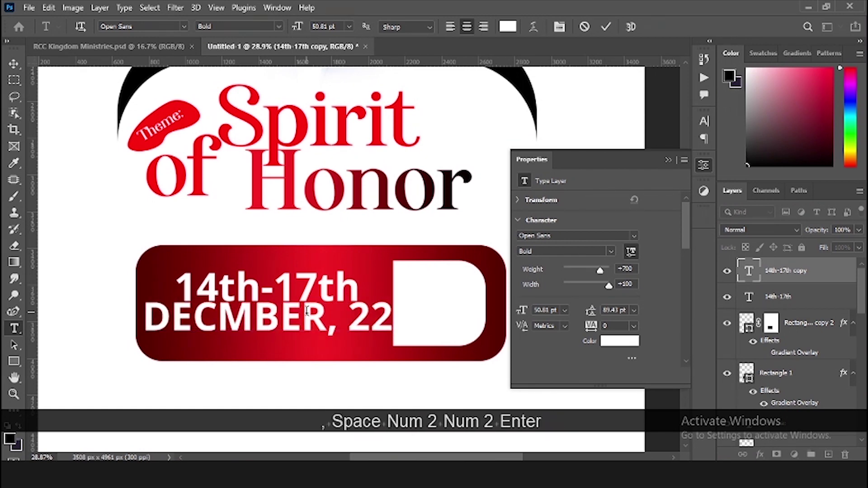
Step: Scale "DECMBER, 22" down to about 36 pt so it fits the width of the date line, placed just beneath it
{"action": "key", "text": "v"}
{"action": "left_click_drag", "start_coordinate": [392, 303], "coordinate": [355, 302]}
{"action": "key", "text": "Down"}
{"action": "key", "text": "Return"}
{"action": "scroll", "coordinate": [302, 313], "scroll_direction": "up", "scroll_amount": 3}
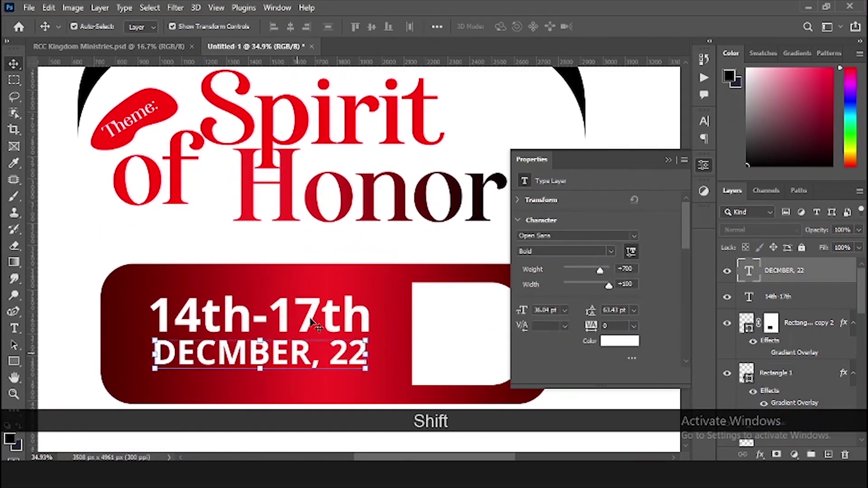
Step: Shift both date lines slightly down together to leave room above them in the red box
{"action": "left_click", "coordinate": [307, 318], "text": "shift"}
{"action": "left_click_drag", "start_coordinate": [308, 318], "coordinate": [310, 329]}
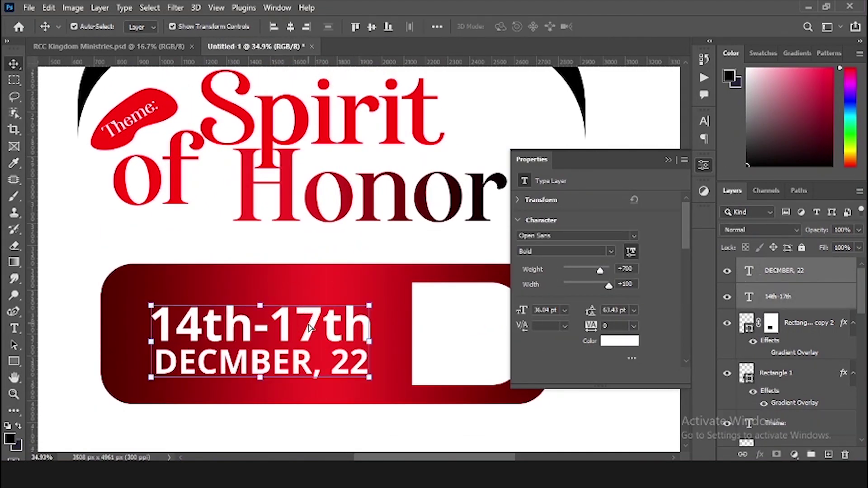
{"action": "key", "text": "Up"}
{"action": "key", "text": "Down"}
{"action": "key", "text": "Down"}
{"action": "key", "text": "Down"}
{"action": "key", "text": "Down"}
{"action": "key", "text": "Down"}
{"action": "key", "text": "Down"}
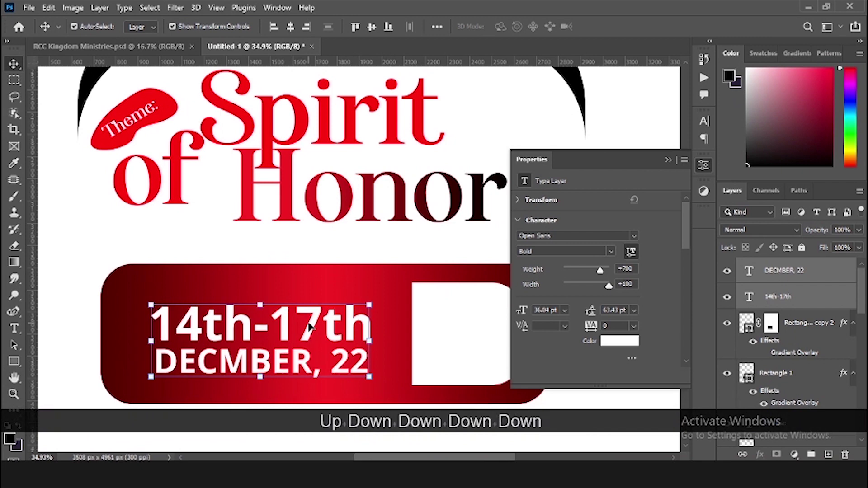
{"action": "left_click", "coordinate": [238, 378]}
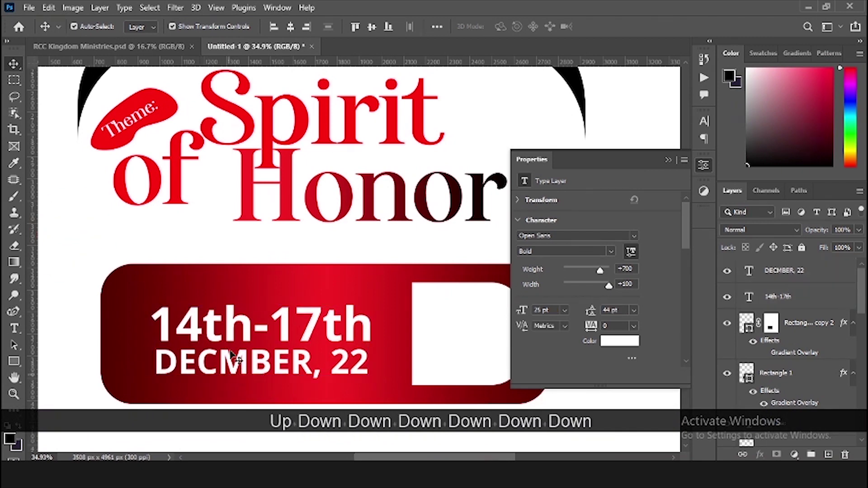
Step: Copy "DECMBER, 22" above the "14th-17th" line, scale the copy to about 17.5 pt, and set its weight to Regular
{"action": "key", "text": "alt"}
{"action": "left_click_drag", "start_coordinate": [235, 301], "coordinate": [351, 302]}
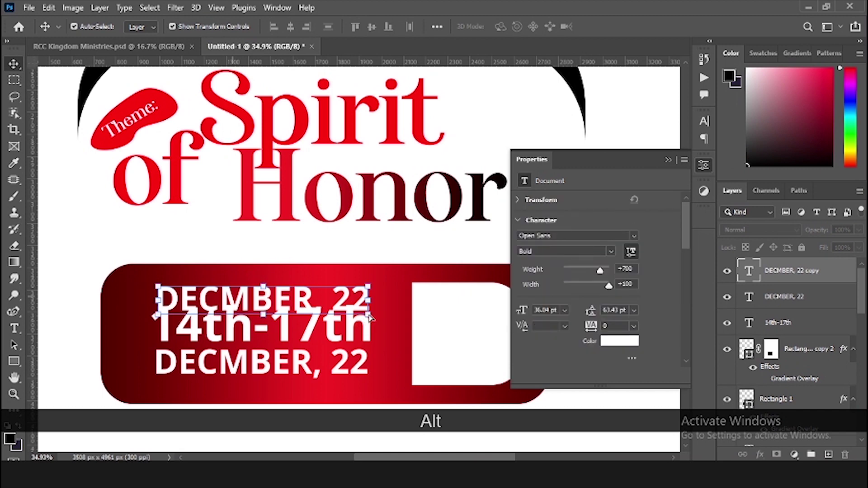
{"action": "left_click_drag", "start_coordinate": [370, 314], "coordinate": [245, 296]}
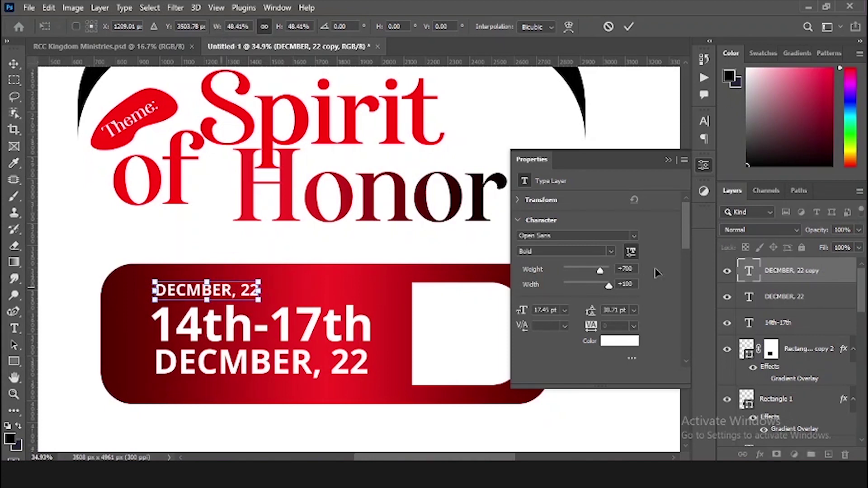
{"action": "left_click", "coordinate": [610, 254]}
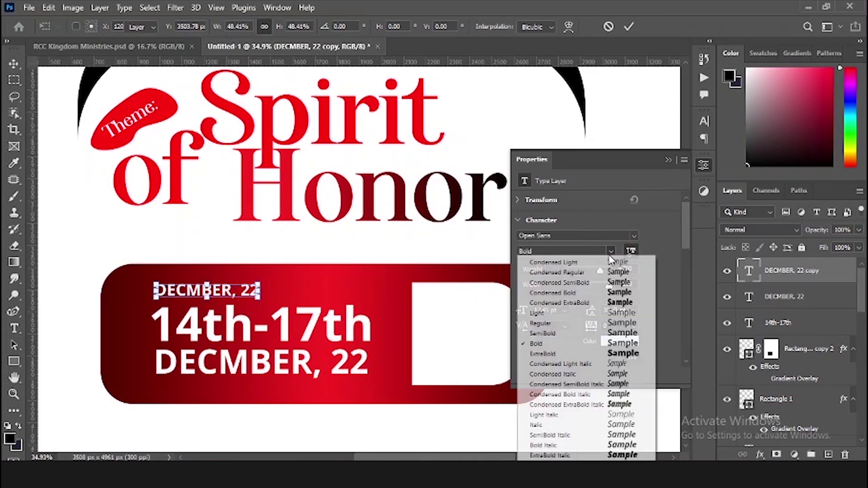
{"action": "left_click", "coordinate": [570, 320]}
Step: Replace the small top line's text with "Wednesday - Saturday"
{"action": "double_click", "coordinate": [189, 290]}
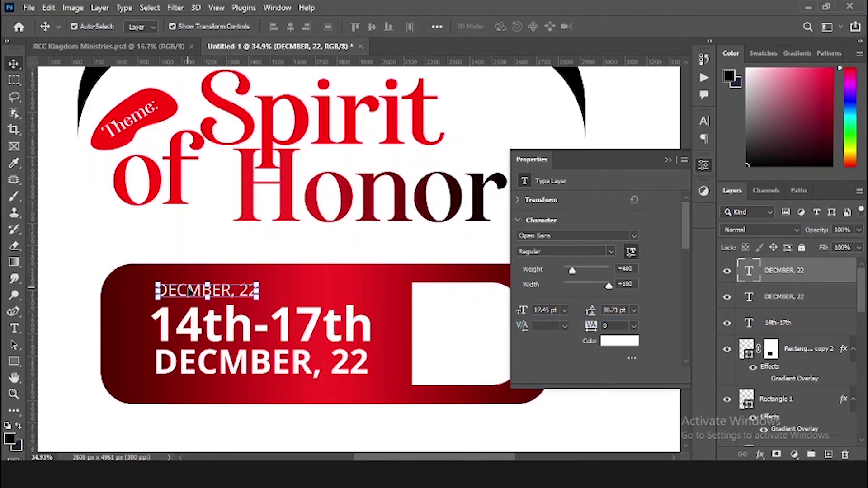
{"action": "double_click", "coordinate": [173, 289]}
{"action": "triple_click", "coordinate": [201, 295]}
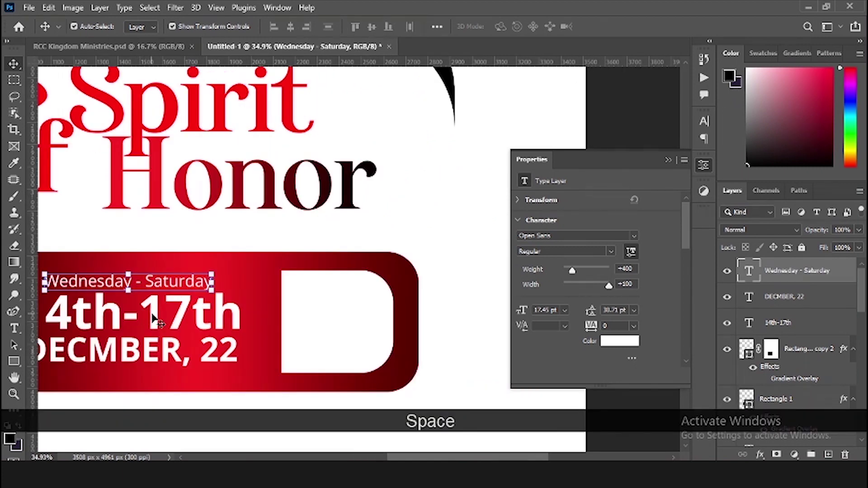
Step: Duplicate the "14th-17th" line over toward the white inset and set the copy's colour to black (000000)
{"action": "left_click_drag", "start_coordinate": [154, 318], "coordinate": [444, 315]}
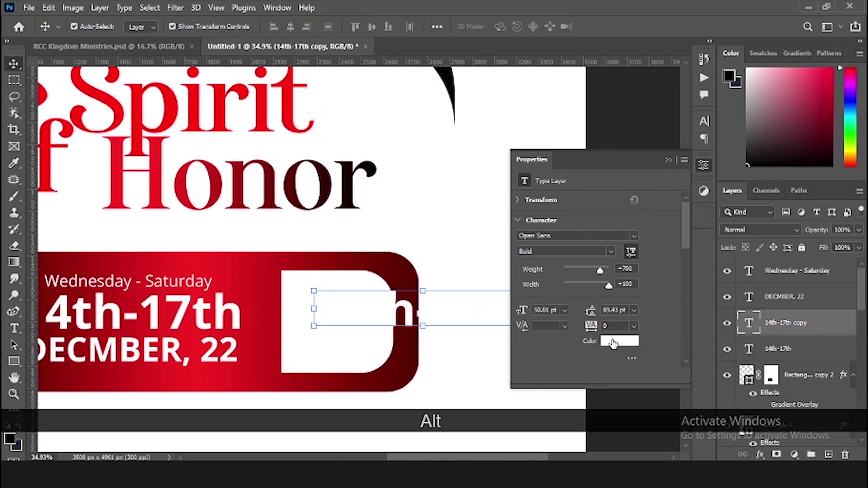
{"action": "left_click", "coordinate": [616, 343]}
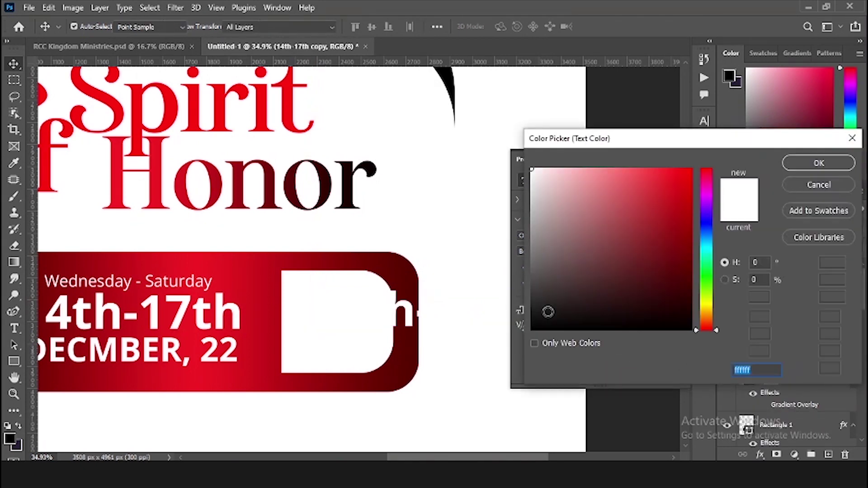
{"action": "type", "text": "000000"}
{"action": "key", "text": "Return"}
Step: Replace the black copy's text with "18h00"
{"action": "key", "text": "t"}
{"action": "left_click", "coordinate": [365, 309]}
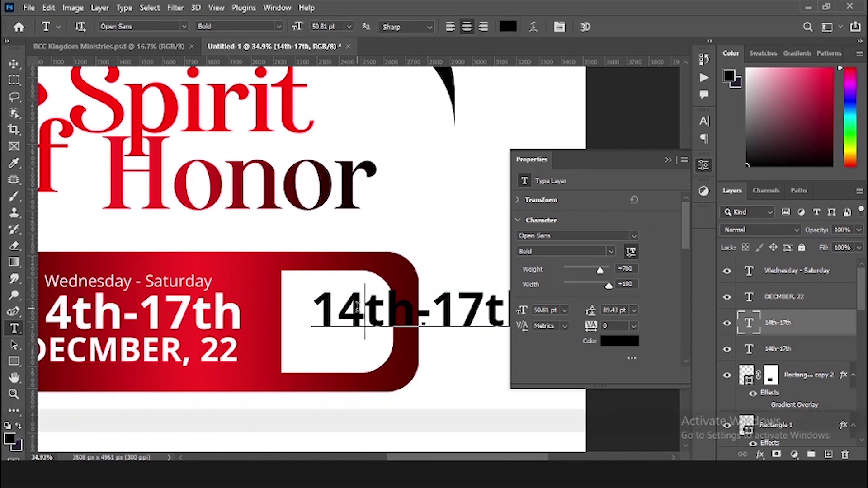
{"action": "key", "text": "ctrl+a"}
{"action": "type", "text": "18hoo"}
{"action": "key", "text": "BackSpace"}
{"action": "key", "text": "BackSpace"}
{"action": "type", "text": "00"}
{"action": "key", "text": "ctrl+Return"}
{"action": "key", "text": "v"}
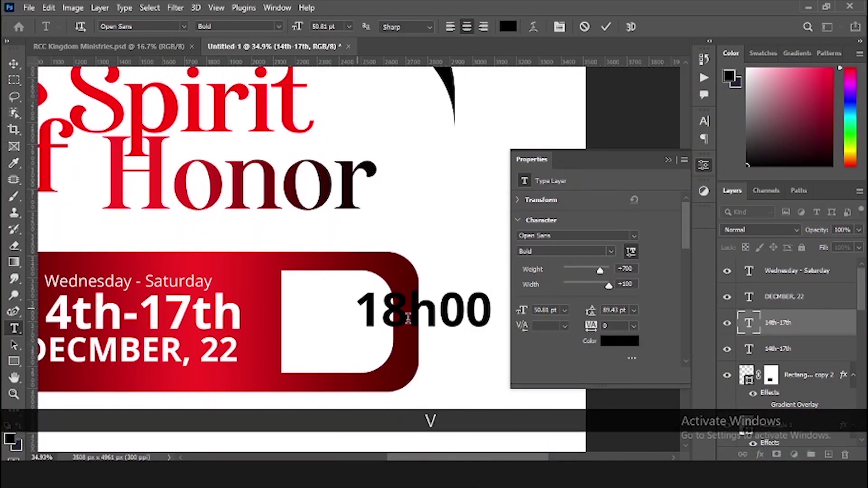
Step: Scale "18h00" down to about 34 pt and centre it inside the white inset
{"action": "left_click_drag", "start_coordinate": [376, 312], "coordinate": [306, 328]}
{"action": "left_click_drag", "start_coordinate": [421, 327], "coordinate": [404, 327]}
{"action": "key", "text": "Return"}
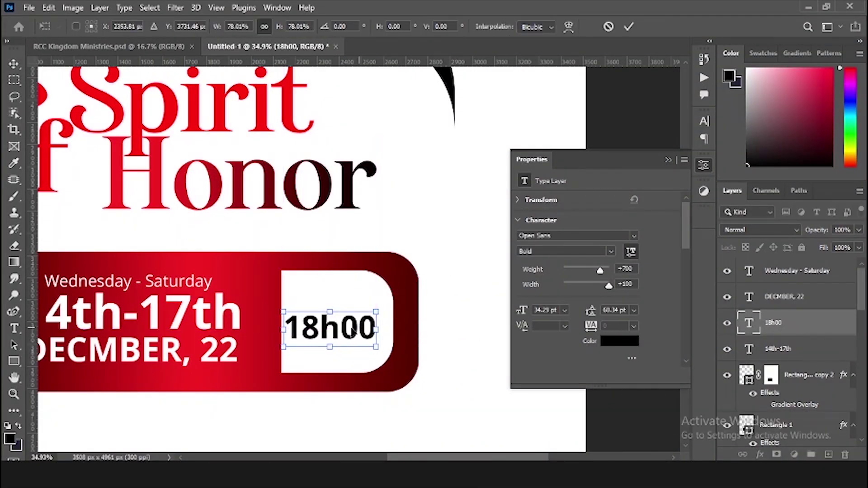
{"action": "key", "text": "Right"}
{"action": "key", "text": "Right"}
{"action": "key", "text": "Right"}
{"action": "key", "text": "Right"}
{"action": "key", "text": "Up"}
{"action": "key", "text": "Up"}
{"action": "key", "text": "Right"}
{"action": "left_click_drag", "start_coordinate": [329, 301], "coordinate": [419, 245]}
{"action": "left_click", "coordinate": [419, 245], "text": "alt"}
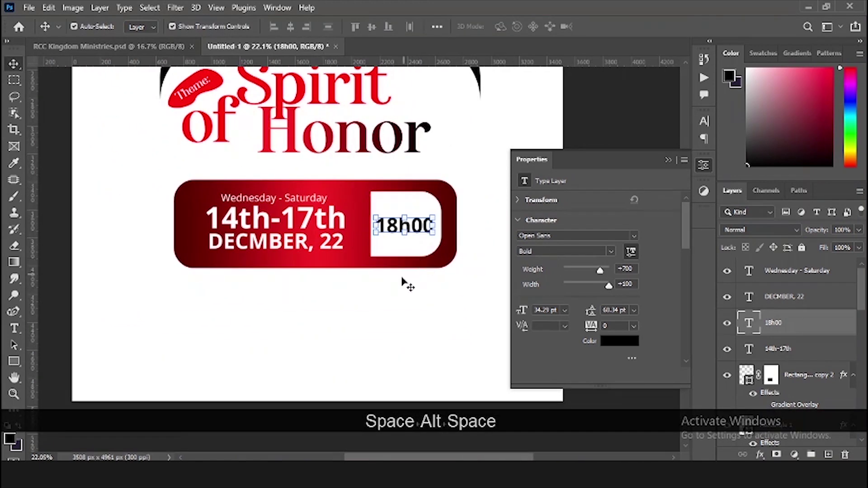
{"action": "left_click", "coordinate": [403, 283], "text": "alt"}
{"action": "left_click", "coordinate": [669, 160]}
{"action": "left_click", "coordinate": [533, 201]}
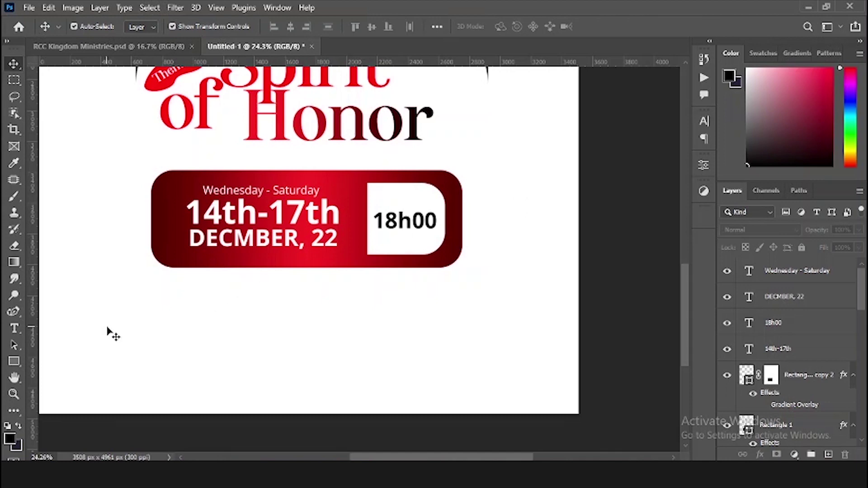
Step: Draw a thin black rectangle about 1833 by 8 px as a divider line just below the red box
{"action": "left_click", "coordinate": [14, 362]}
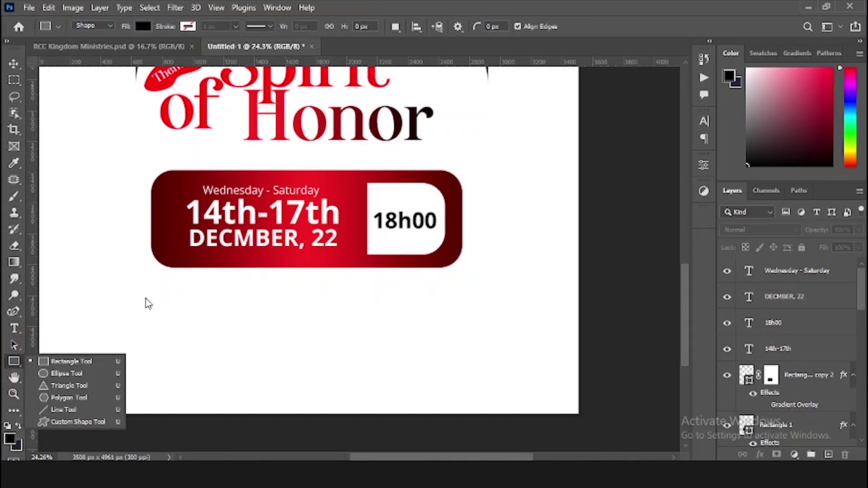
{"action": "left_click_drag", "start_coordinate": [165, 282], "coordinate": [447, 281]}
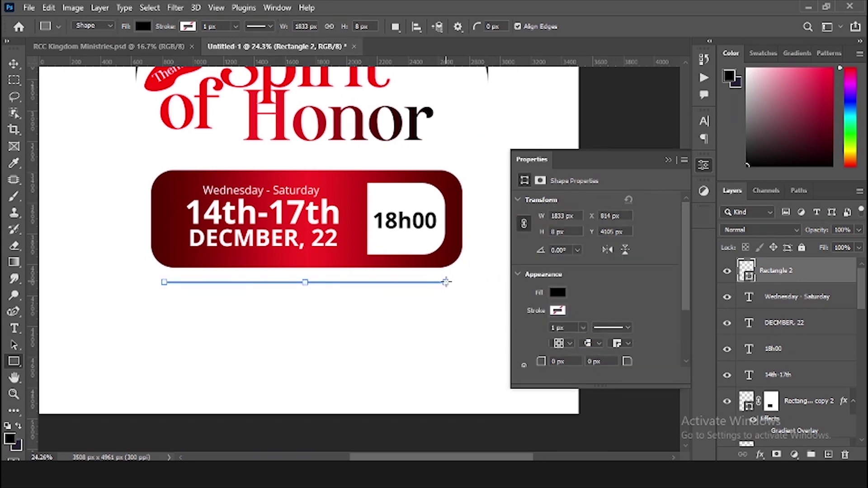
{"action": "key", "text": "v"}
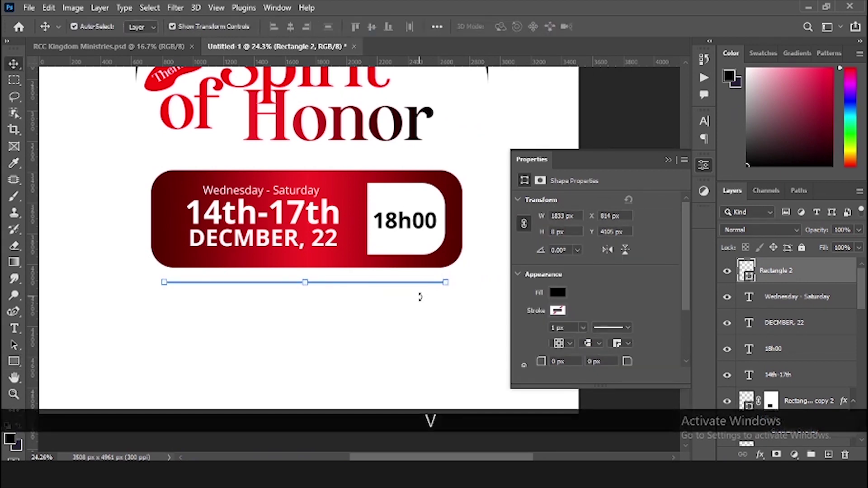
Step: Nudge the divider line down to Y 4149 px and duplicate it
{"action": "key", "text": "Down"}
{"action": "key", "text": "Down"}
{"action": "key", "text": "Down"}
{"action": "key", "text": "Down"}
{"action": "key", "text": "Down"}
{"action": "key", "text": "Down"}
{"action": "key", "text": "Down"}
{"action": "key", "text": "Down"}
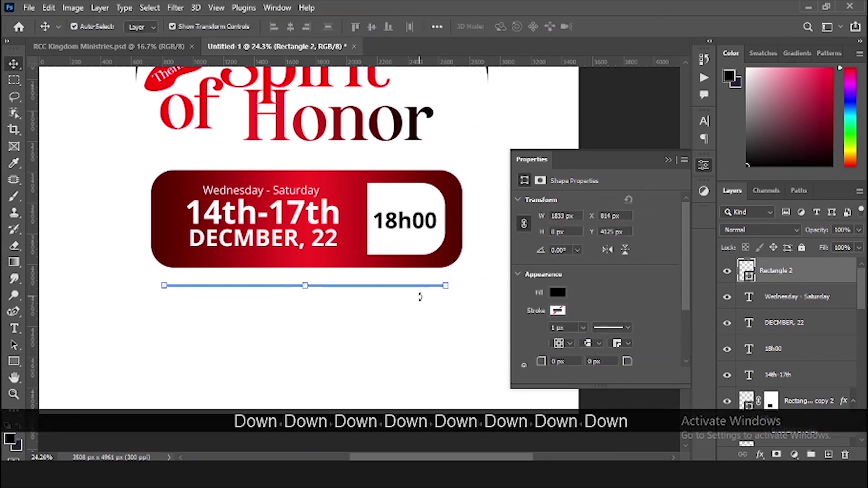
{"action": "key", "text": "Down"}
{"action": "key", "text": "Down"}
{"action": "key", "text": "Down"}
{"action": "key", "text": "Down"}
{"action": "key", "text": "ctrl+j"}
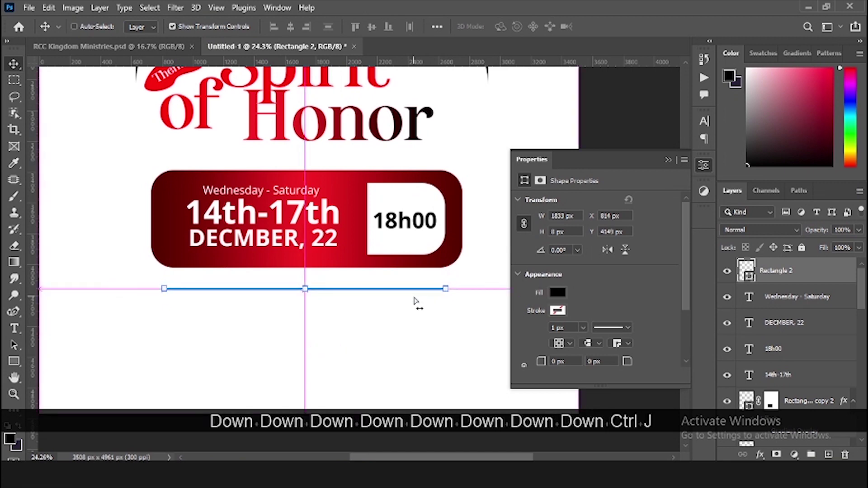
Step: Move the duplicate divider line down to about Y 4442 px and draw a black rectangle about 922 by 147 px across the upper line
{"action": "left_click", "coordinate": [345, 327], "text": "ctrl"}
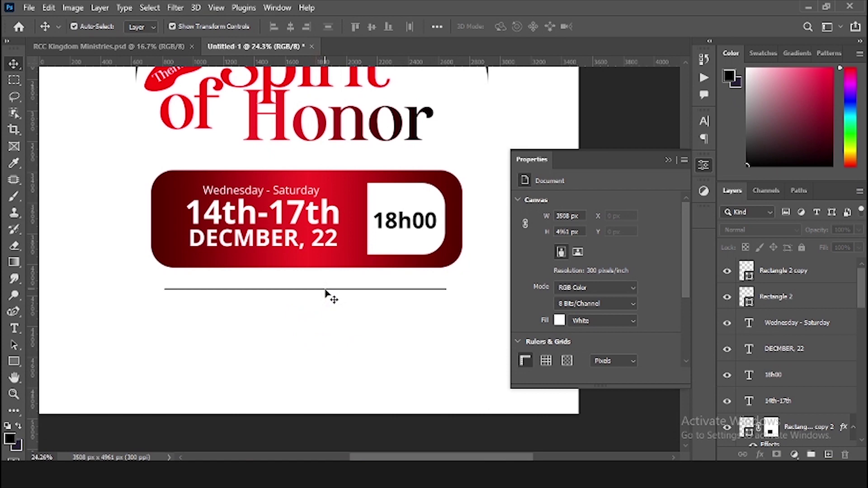
{"action": "left_click_drag", "start_coordinate": [326, 292], "coordinate": [328, 338]}
{"action": "left_click", "coordinate": [14, 361]}
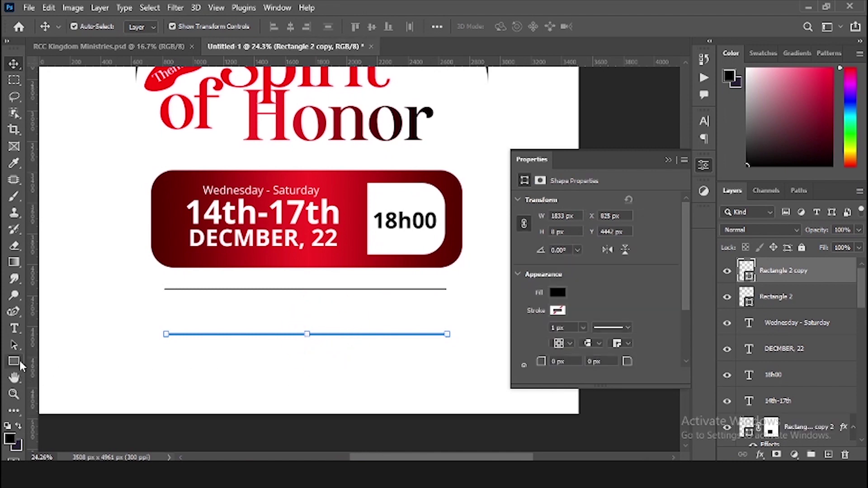
{"action": "left_click_drag", "start_coordinate": [231, 277], "coordinate": [374, 300]}
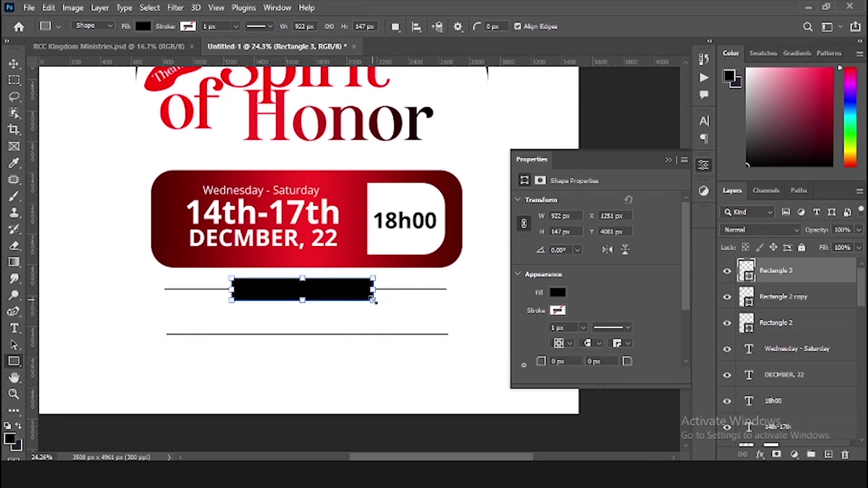
Step: Change the new rectangle's fill to a bright golden yellow
{"action": "key", "text": "ctrl+0"}
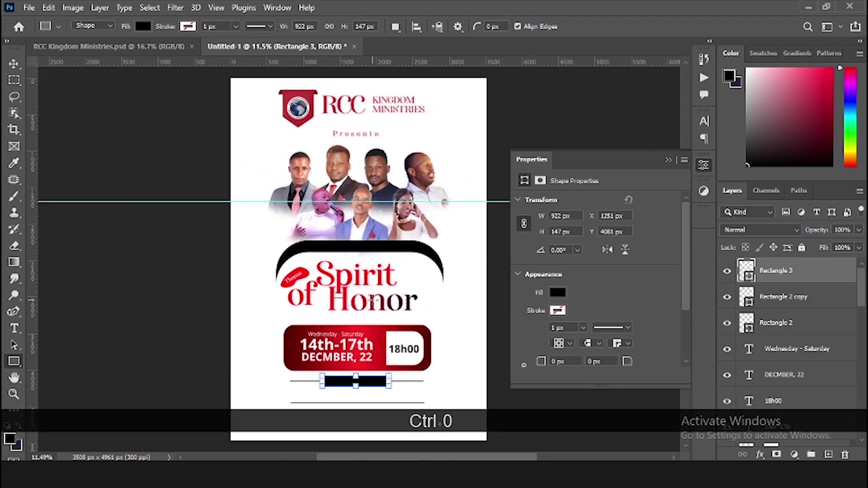
{"action": "left_click", "coordinate": [558, 293]}
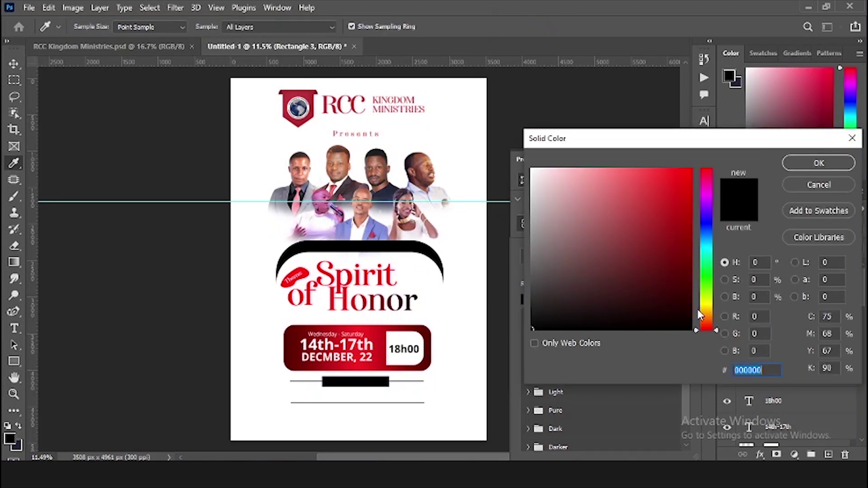
{"action": "left_click_drag", "start_coordinate": [706, 315], "coordinate": [707, 269]}
{"action": "left_click_drag", "start_coordinate": [678, 185], "coordinate": [683, 175]}
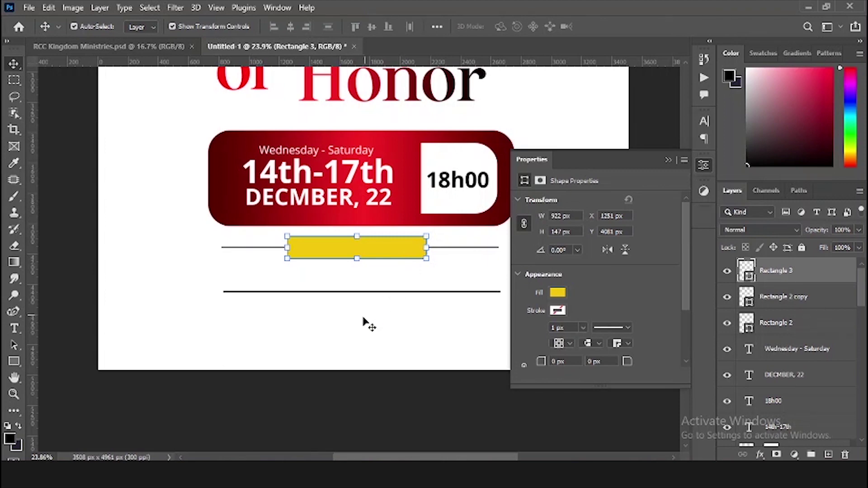
Step: Add "Location/Venue" in 25 pt Open Sans Bold on the yellow rectangle and place a copy of the text just below it
{"action": "key", "text": "t"}
{"action": "left_click", "coordinate": [295, 248]}
{"action": "type", "text": "Location/Venue"}
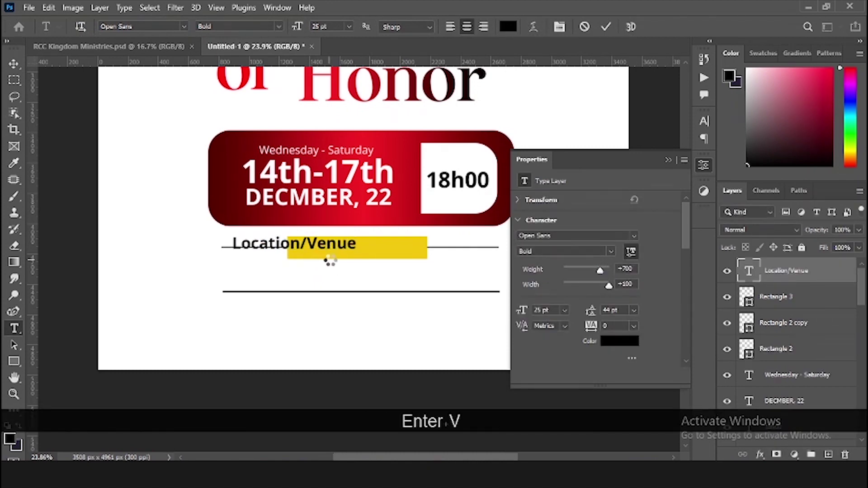
{"action": "key", "text": "Return"}
{"action": "key", "text": "v"}
{"action": "left_click_drag", "start_coordinate": [317, 247], "coordinate": [412, 281]}
{"action": "key", "text": "Right"}
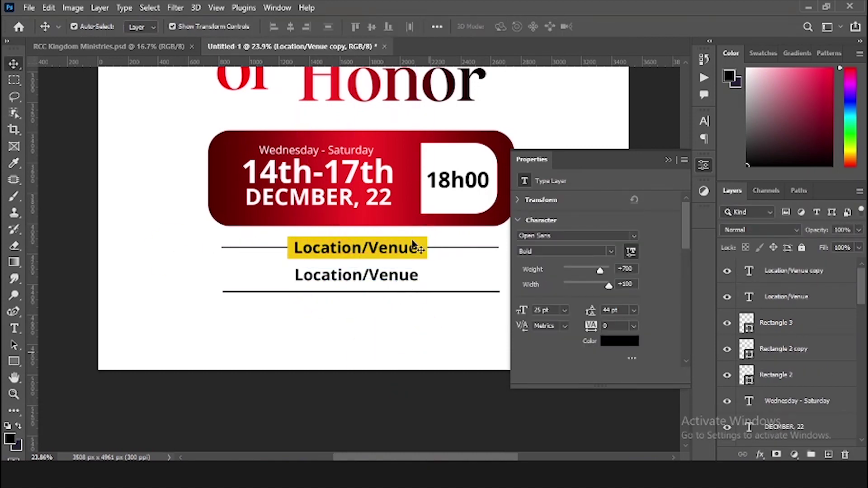
Step: Set the colour of the "Location/Venue" text on the rectangle to white (ffffff)
{"action": "left_click", "coordinate": [413, 246]}
{"action": "left_click", "coordinate": [619, 341]}
{"action": "type", "text": "ffffff"}
{"action": "key", "text": "Return"}
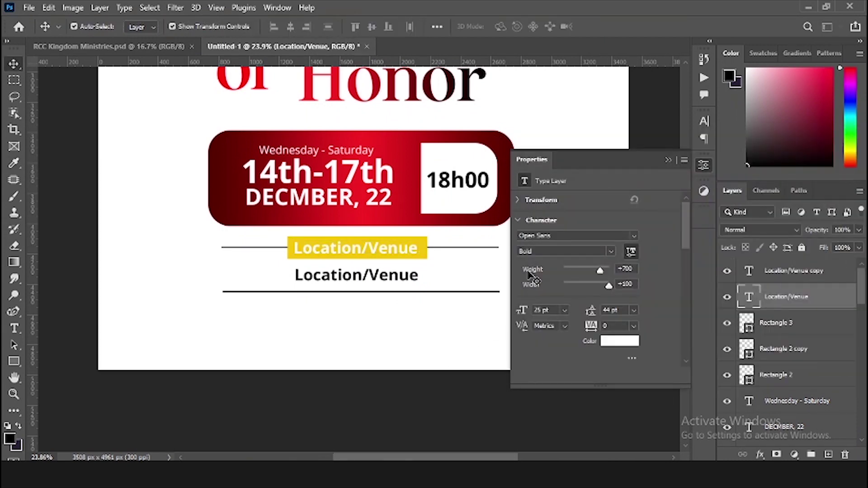
Step: Change the label rectangle's fill to orange (f4a00d) and widen the rectangle slightly on both sides
{"action": "left_click", "coordinate": [528, 273]}
{"action": "left_click", "coordinate": [424, 256]}
{"action": "double_click", "coordinate": [747, 322]}
{"action": "left_click", "coordinate": [707, 313]}
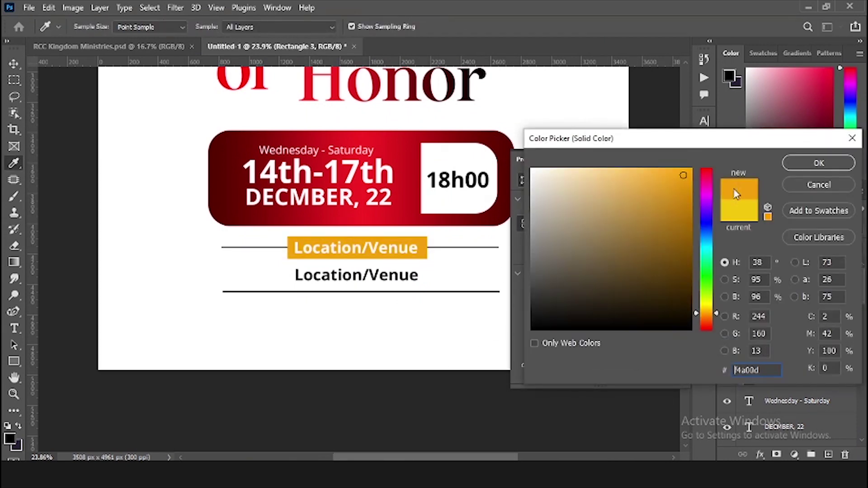
{"action": "key", "text": "Return"}
{"action": "key", "text": "v"}
Step: Replace the text of the "Location/Venue" copy between the divider lines with the event's venue address
{"action": "type", "text": "Winnie Mandela Zone 9 Tembisa"}
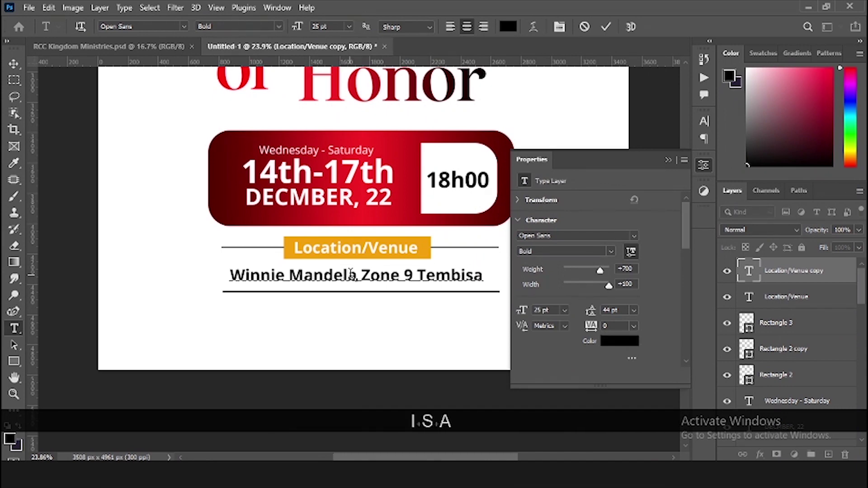
{"action": "key", "text": "ctrl+Return"}
{"action": "key", "text": "v"}
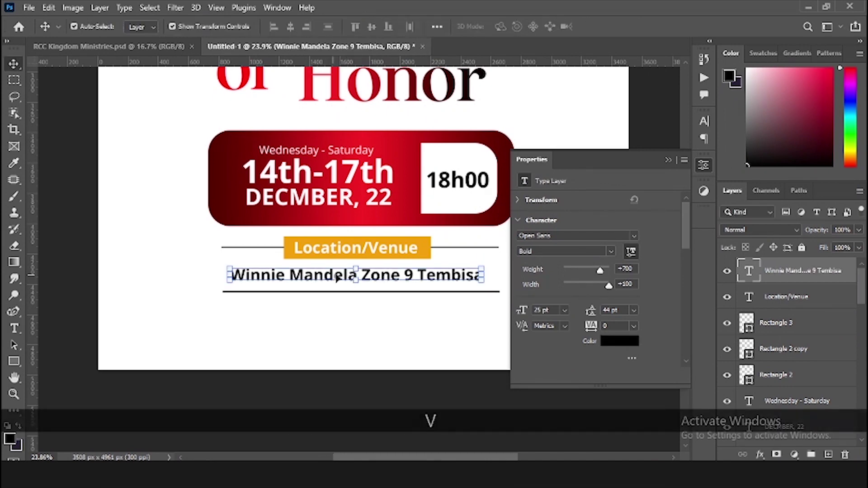
Step: Duplicate the venue address text below the lower divider line and replace its wording with "RCC KINGDOM MINISTRIES"
{"action": "left_click_drag", "start_coordinate": [339, 276], "coordinate": [341, 318]}
{"action": "key", "text": "r"}
{"action": "key", "text": "t"}
{"action": "left_click", "coordinate": [380, 314]}
{"action": "key", "text": "ctrl+a"}
{"action": "type", "text": "RCC KINGD"}
{"action": "key", "text": "BackSpace"}
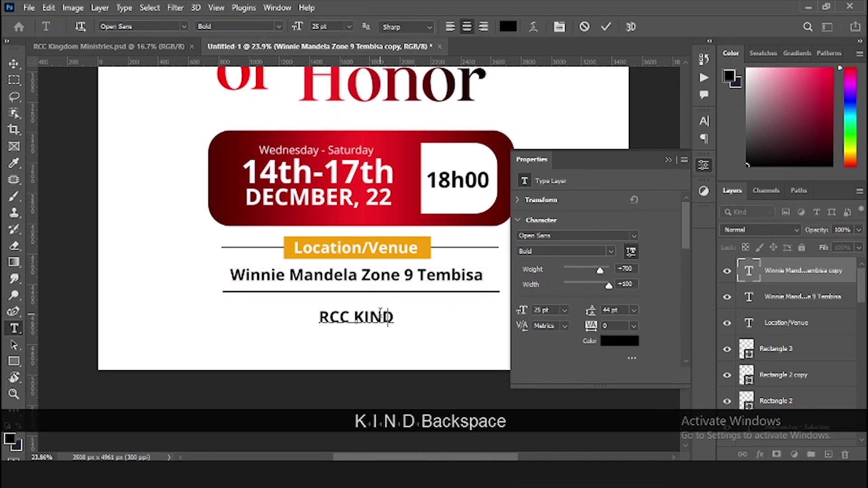
{"action": "type", "text": "GDOM MINISTRIES"}
{"action": "key", "text": "Return"}
Step: Scale the "RCC KINGDOM MINISTRIES" text up so it spans slightly less than the divider line above it
{"action": "key", "text": "ctrl+t"}
{"action": "left_click_drag", "start_coordinate": [363, 328], "coordinate": [364, 334]}
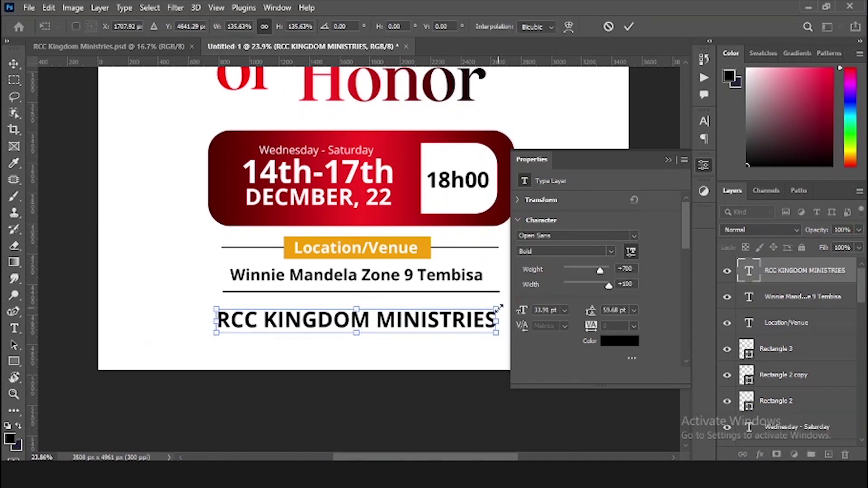
{"action": "left_click_drag", "start_coordinate": [499, 308], "coordinate": [499, 287]}
Step: Scale the venue address text to 28.5 pt and set its font style to ExtraBold
{"action": "left_click", "coordinate": [446, 275]}
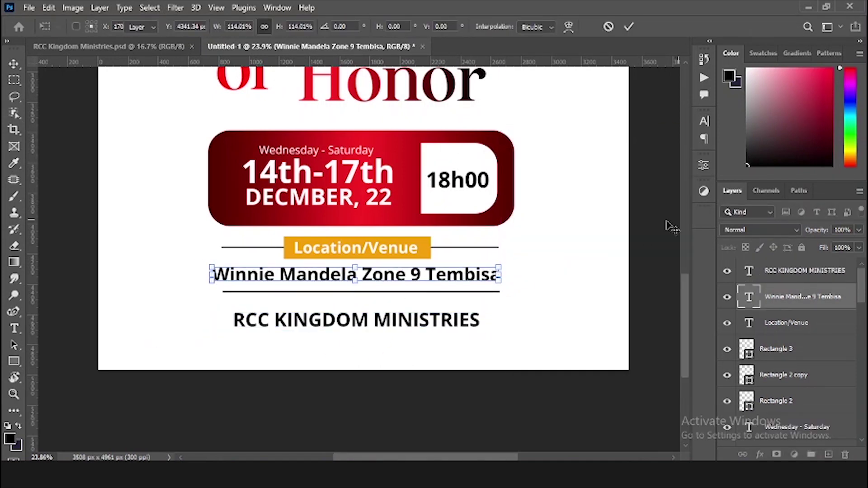
{"action": "left_click", "coordinate": [668, 222]}
{"action": "scroll", "coordinate": [532, 280], "scroll_direction": "up", "scroll_amount": 1}
{"action": "left_click", "coordinate": [709, 120]}
{"action": "left_click", "coordinate": [704, 166]}
{"action": "left_click", "coordinate": [443, 408]}
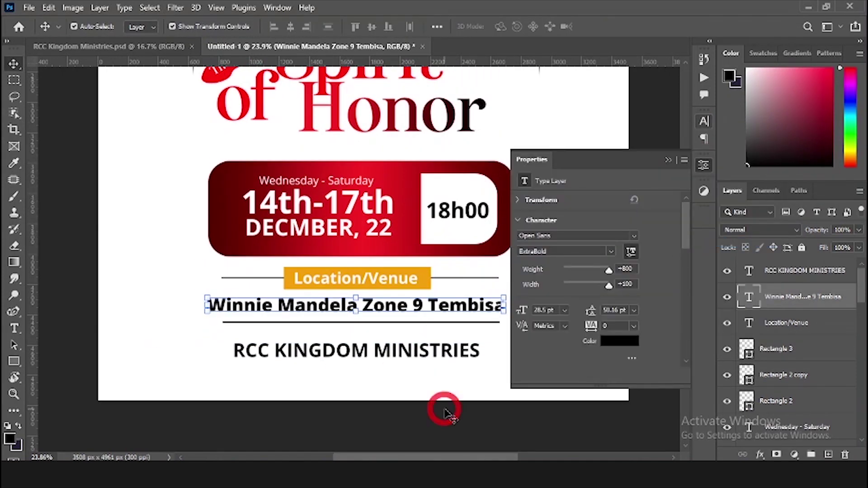
Step: Nudge the venue address text slightly down and the lower divider line slightly down and to the right
{"action": "left_click", "coordinate": [481, 309]}
{"action": "key", "text": "Down"}
{"action": "left_click", "coordinate": [462, 322]}
{"action": "key", "text": "Right"}
{"action": "key", "text": "Down"}
{"action": "key", "text": "Down"}
{"action": "key", "text": "Down"}
{"action": "key", "text": "Down"}
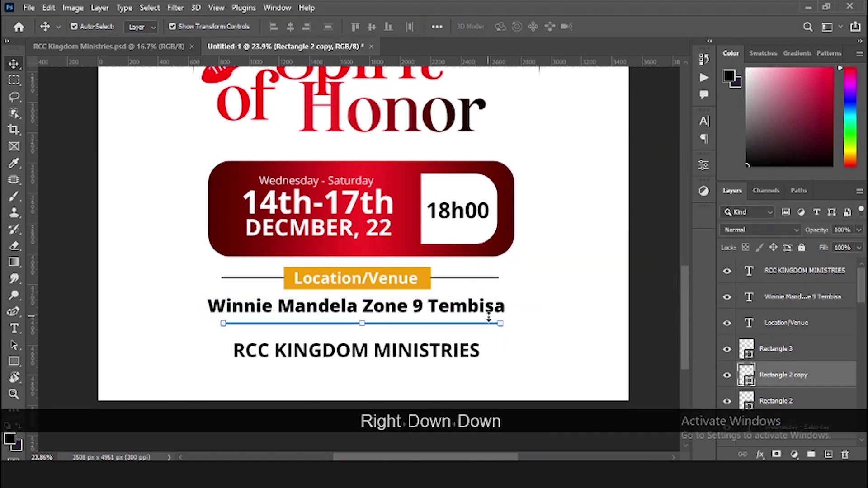
Step: Stretch the venue address text vertically so it fills the space down to the lower divider line
{"action": "left_click", "coordinate": [470, 308]}
{"action": "left_click_drag", "start_coordinate": [356, 312], "coordinate": [356, 318]}
{"action": "left_click", "coordinate": [550, 338]}
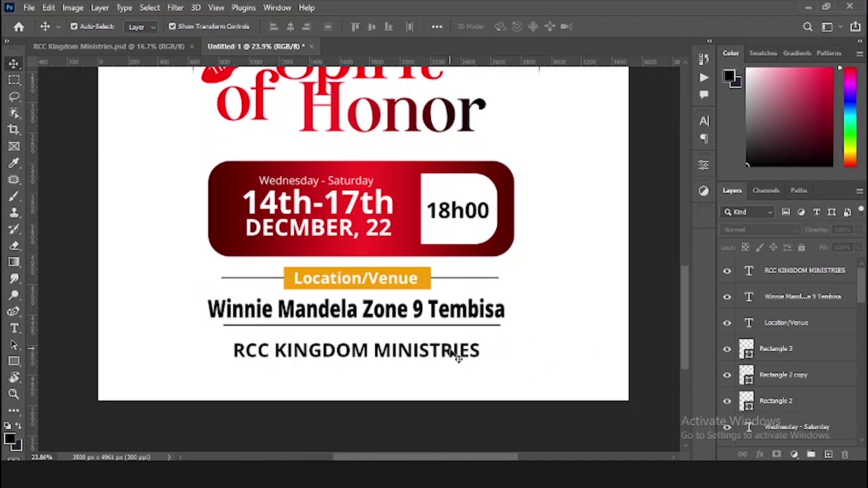
Step: Copy the red date box's gradient overlay layer style and paste it onto the venue address text
{"action": "scroll", "coordinate": [455, 356], "scroll_direction": "up", "scroll_amount": 1}
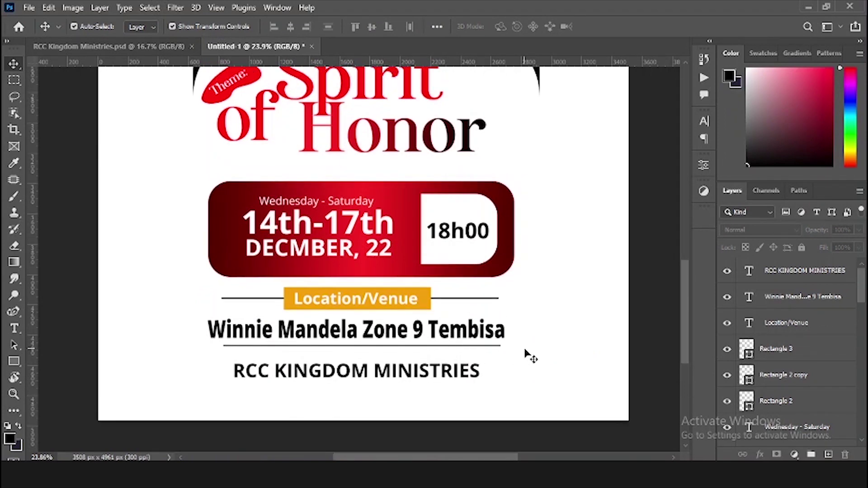
{"action": "left_click", "coordinate": [458, 329]}
{"action": "left_click", "coordinate": [407, 196]}
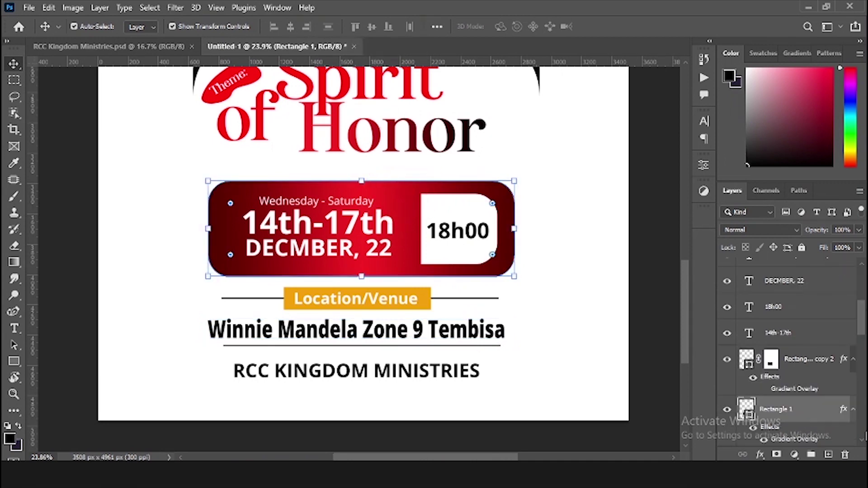
{"action": "scroll", "coordinate": [784, 403], "scroll_direction": "down", "scroll_amount": 2}
{"action": "right_click", "coordinate": [798, 342]}
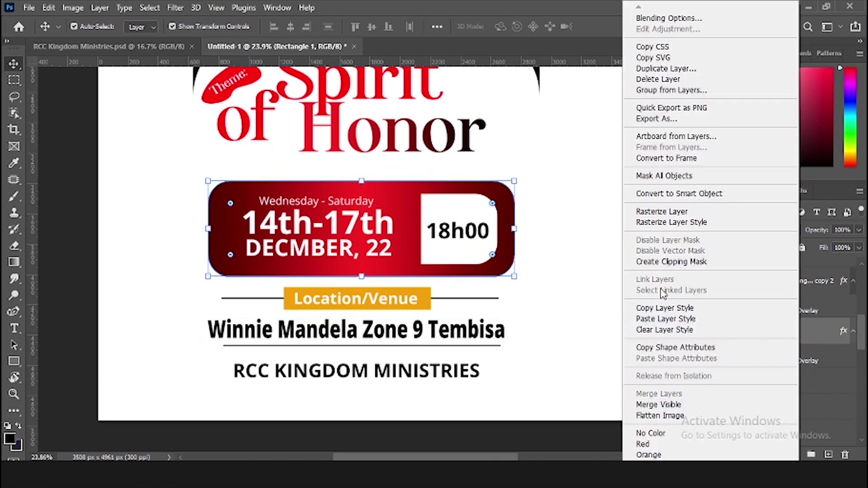
{"action": "left_click", "coordinate": [674, 312]}
{"action": "left_click", "coordinate": [501, 330]}
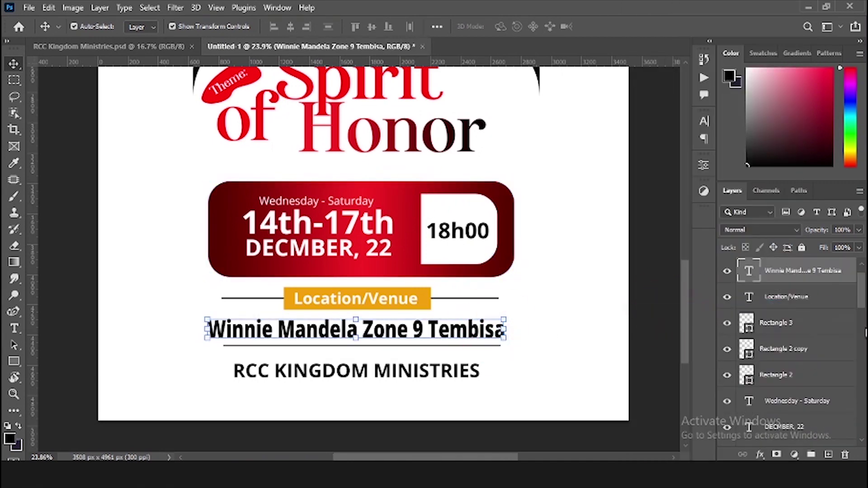
{"action": "right_click", "coordinate": [795, 276]}
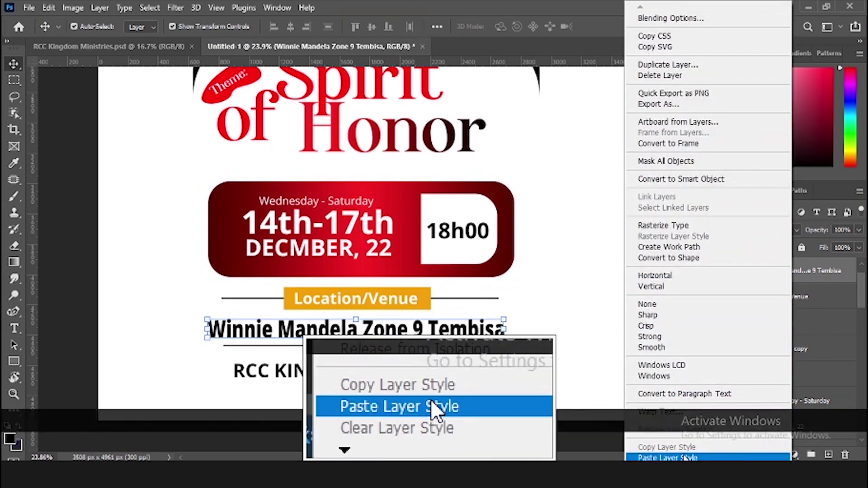
{"action": "left_click", "coordinate": [685, 458]}
{"action": "left_click", "coordinate": [624, 335]}
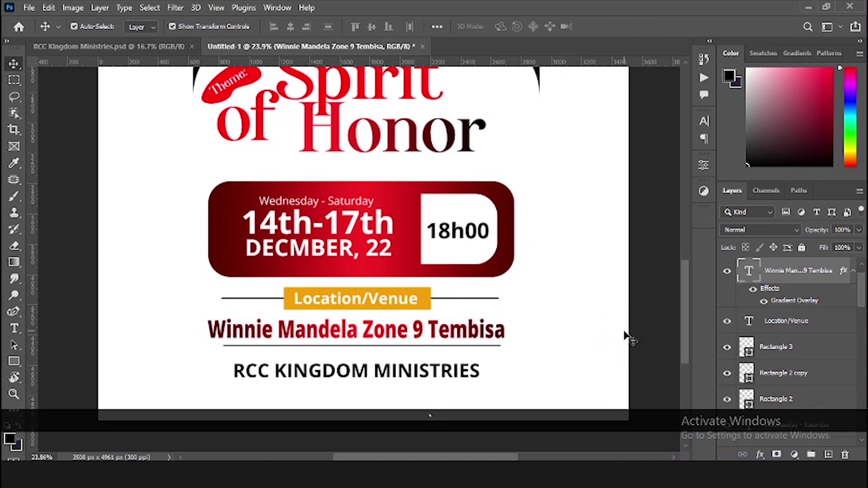
Step: Compare the whole flyer with the finished design in RCC Kingdom Ministries.psd
{"action": "key", "text": "ctrl+0"}
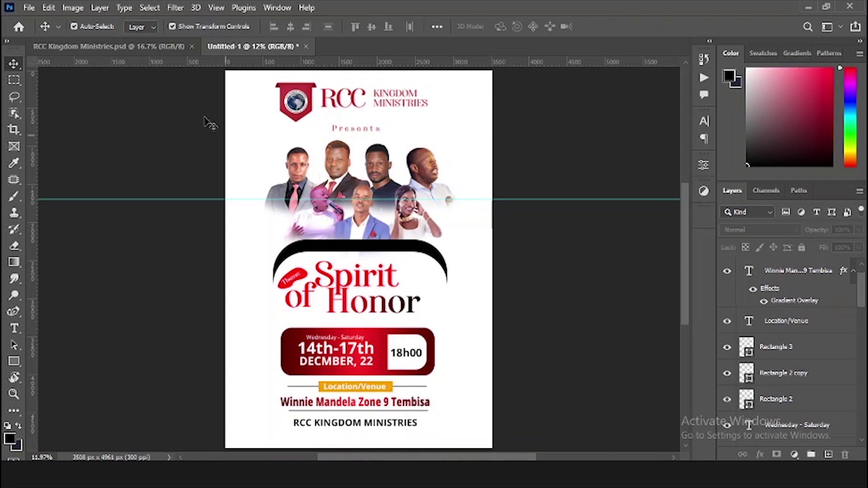
{"action": "left_click", "coordinate": [135, 52]}
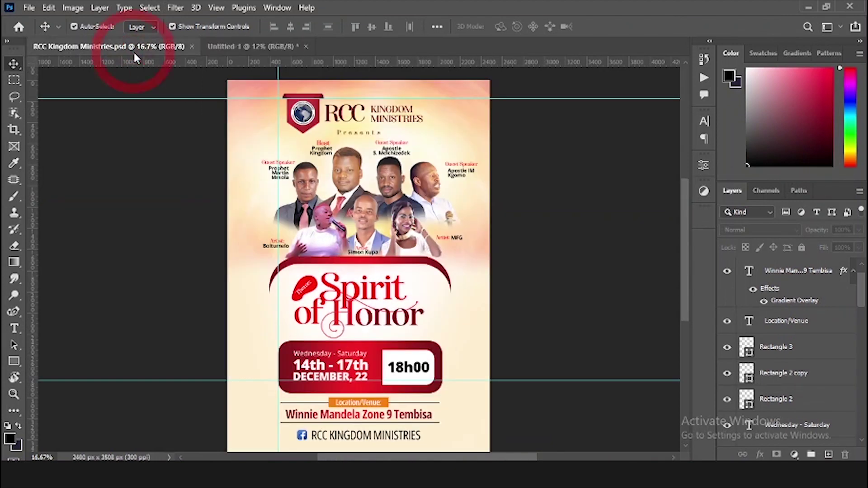
{"action": "left_click", "coordinate": [218, 45]}
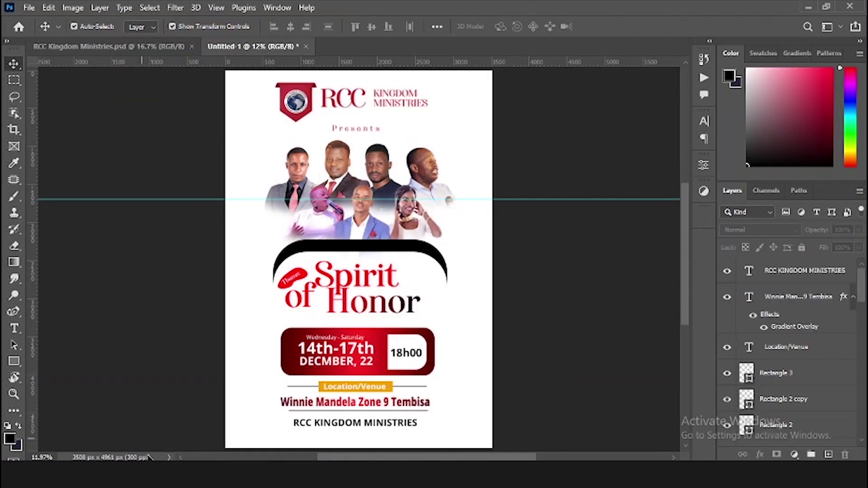
Step: Place the orange light-burst image 1000_F_101854014 from the File Explorer folder above the "RCC KINGDOM MINISTRIES" text layer
{"action": "mouse_move", "coordinate": [144, 475]}
{"action": "left_click", "coordinate": [79, 423]}
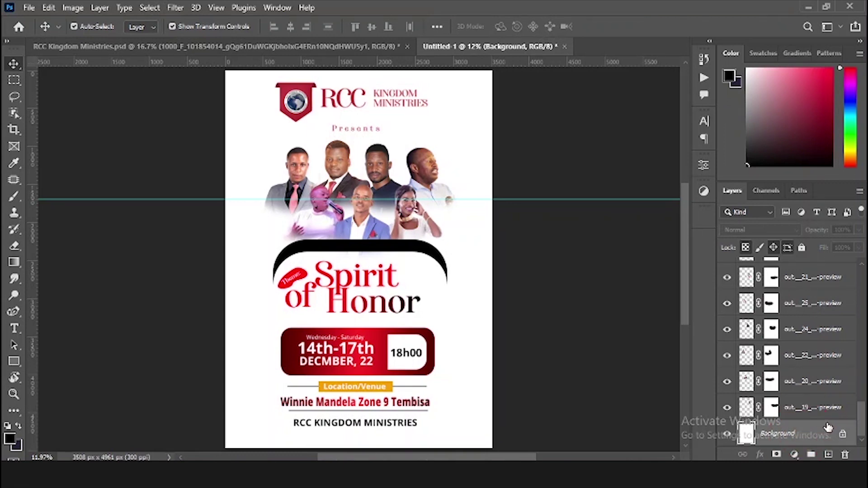
{"action": "scroll", "coordinate": [828, 427], "scroll_direction": "up", "scroll_amount": 10}
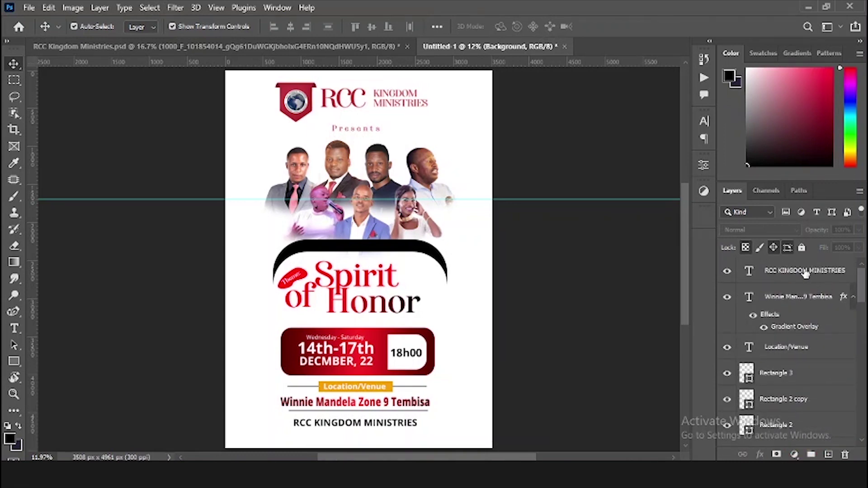
{"action": "left_click", "coordinate": [806, 274]}
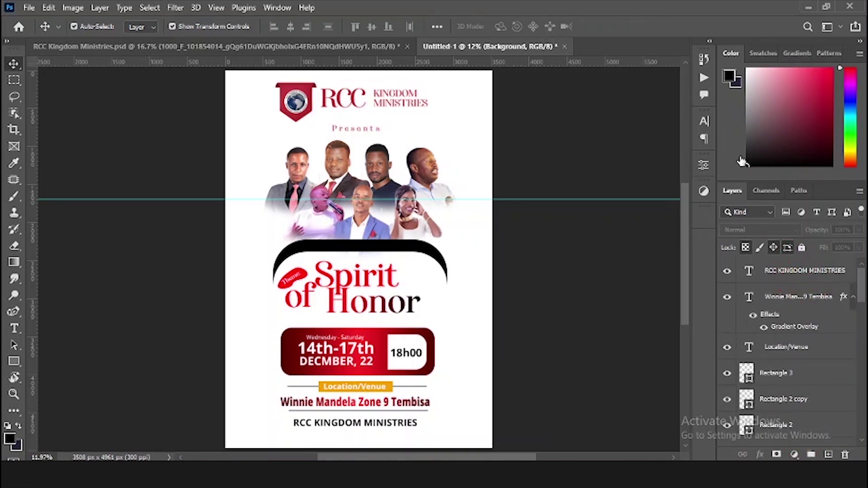
{"action": "left_click", "coordinate": [804, 7]}
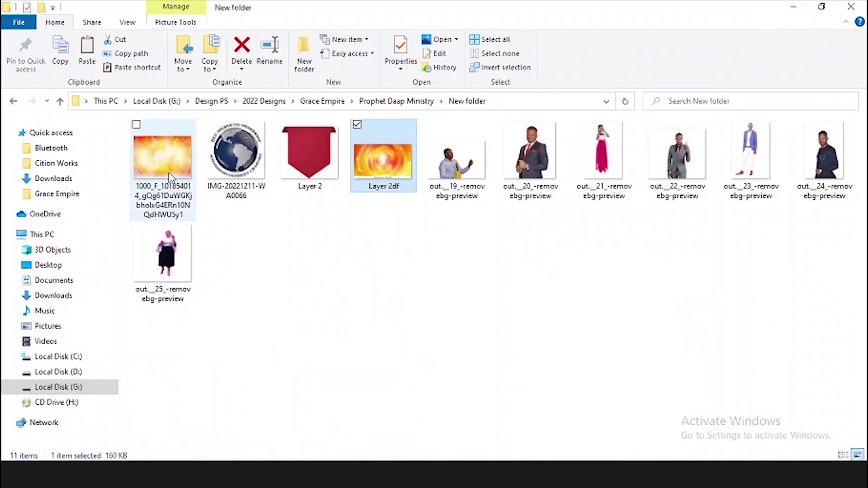
{"action": "left_click_drag", "start_coordinate": [171, 177], "coordinate": [361, 308]}
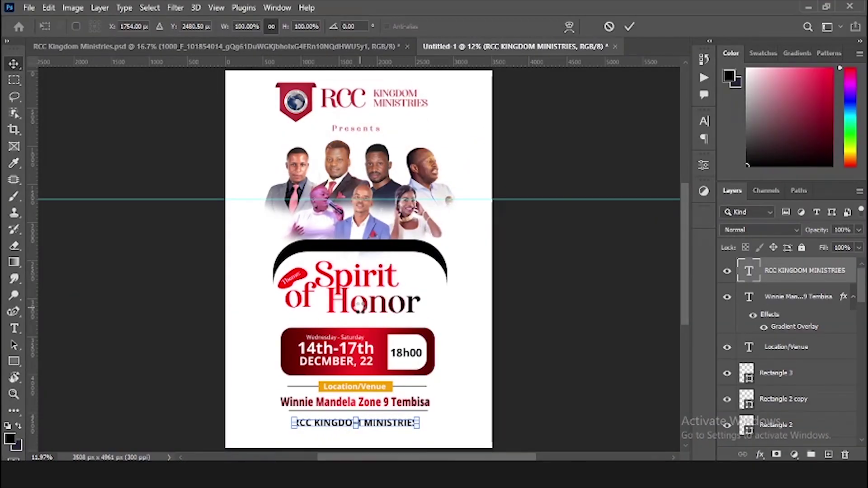
Step: Scale the light-burst image to about 149% and position it so it covers the flyer's upper part across the full width
{"action": "key", "text": "alt"}
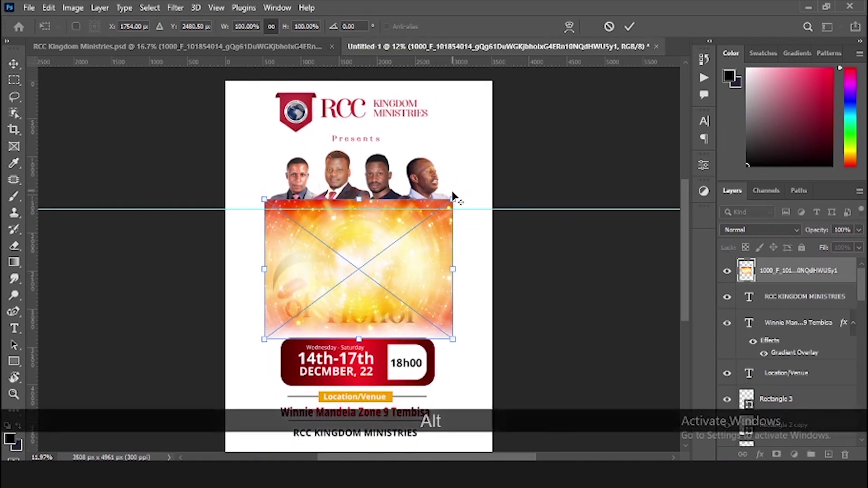
{"action": "left_click_drag", "start_coordinate": [452, 189], "coordinate": [499, 166]}
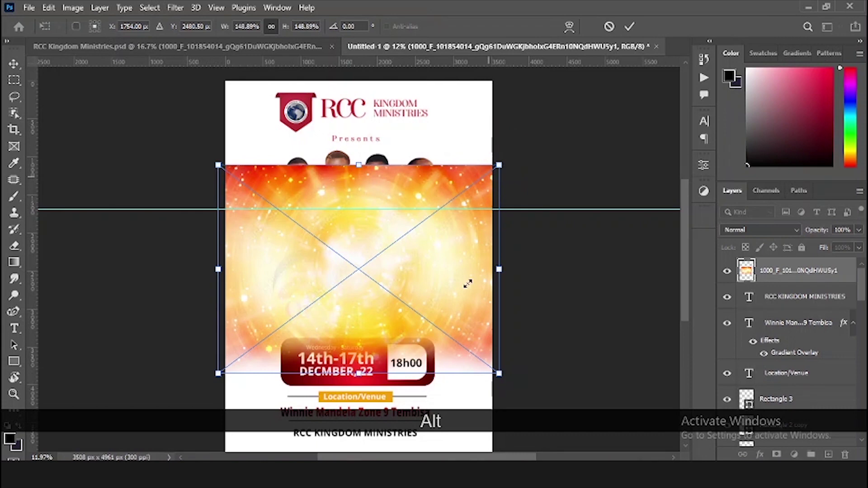
{"action": "left_click_drag", "start_coordinate": [468, 258], "coordinate": [468, 193]}
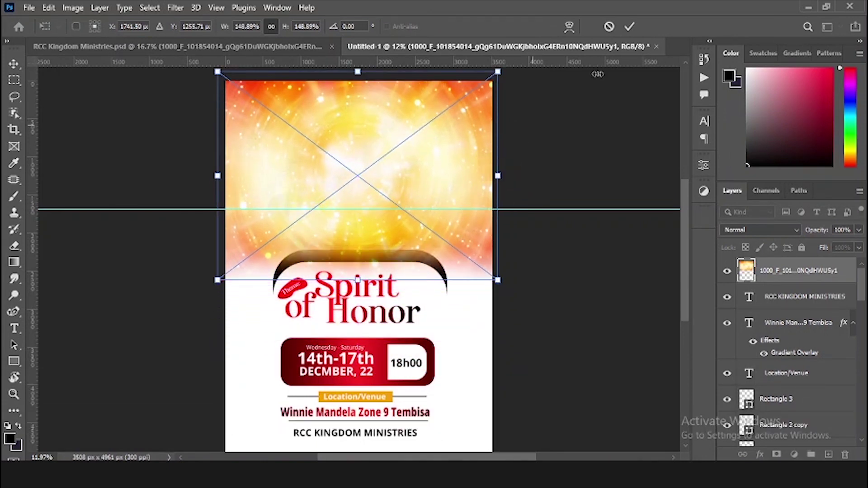
{"action": "left_click", "coordinate": [630, 25]}
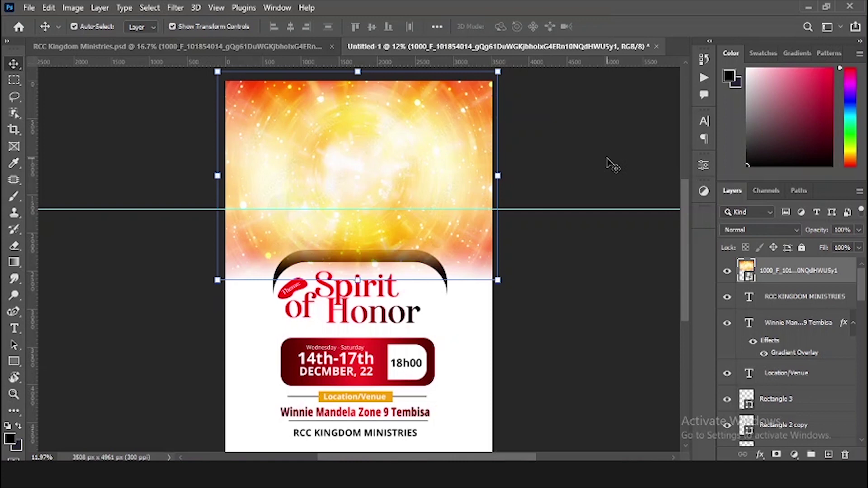
Step: Send the light-burst image behind all other artwork, directly above the Background layer
{"action": "key", "text": "ctrl"}
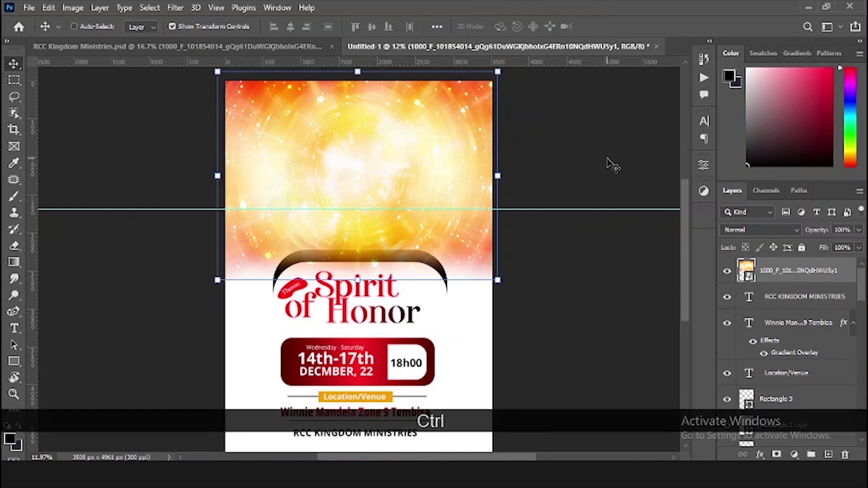
{"action": "key", "text": "ctrl+shift"}
{"action": "key", "text": "ctrl+shift+bracketleft"}
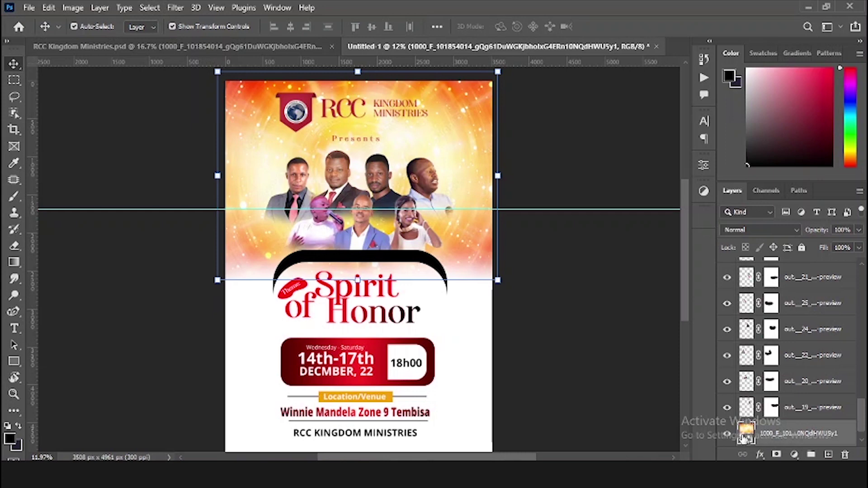
{"action": "scroll", "coordinate": [753, 438], "scroll_direction": "down", "scroll_amount": 1}
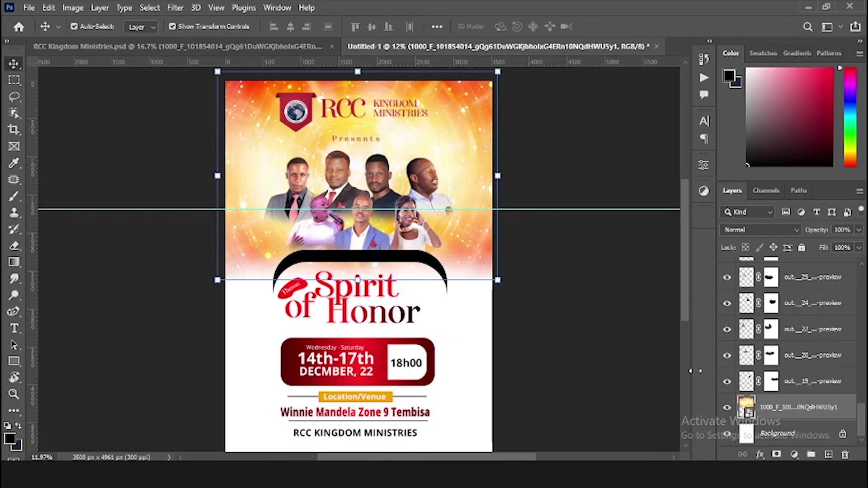
Step: Apply a Radial Blur to the light-burst image with amount 10, Spin method and Good quality
{"action": "left_click", "coordinate": [183, 11]}
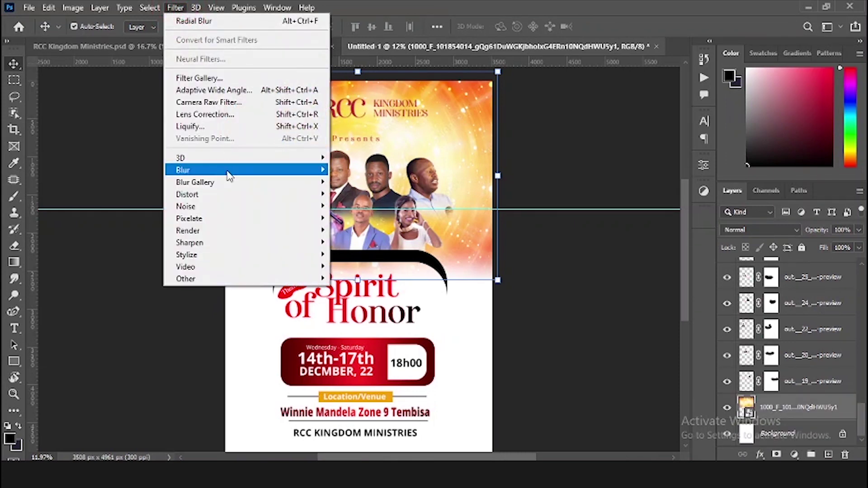
{"action": "mouse_move", "coordinate": [227, 171]}
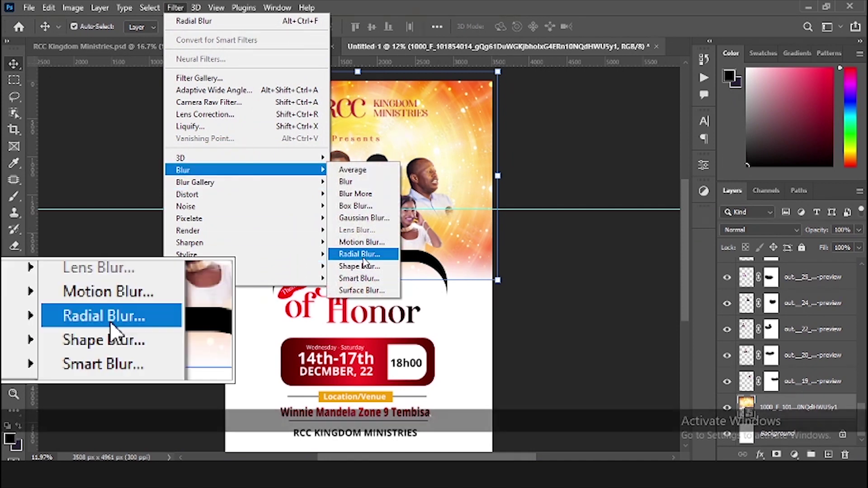
{"action": "left_click", "coordinate": [363, 257]}
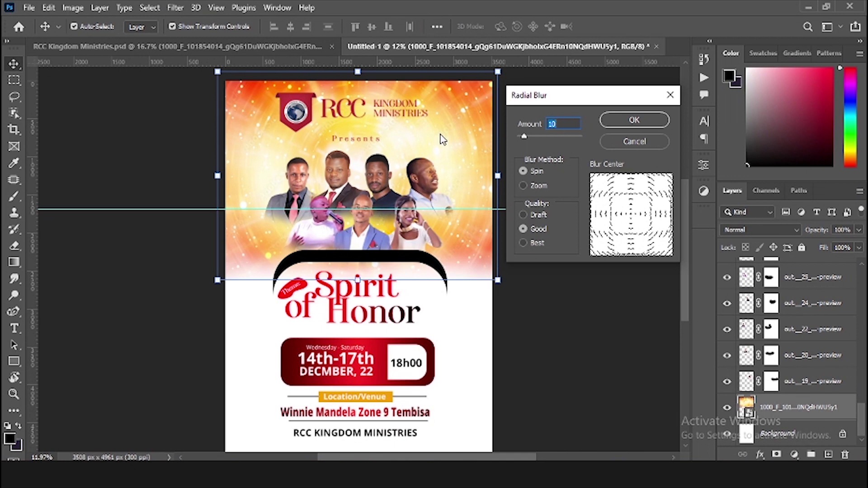
{"action": "left_click", "coordinate": [646, 119]}
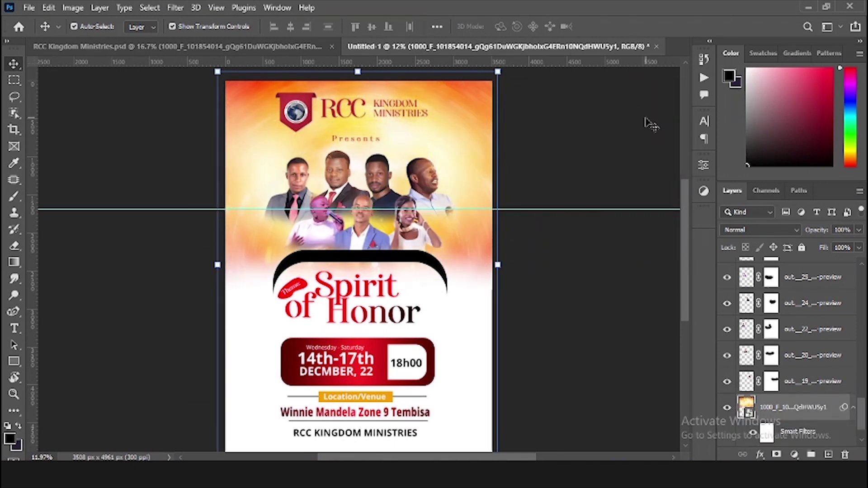
Step: Review the Radial Blur smart filter's settings on the light-burst image without changing them
{"action": "scroll", "coordinate": [825, 401], "scroll_direction": "down", "scroll_amount": 2}
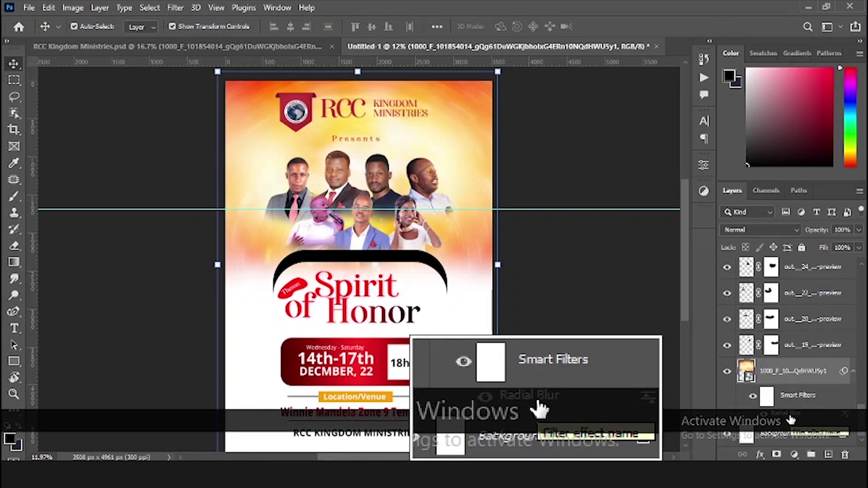
{"action": "double_click", "coordinate": [792, 417]}
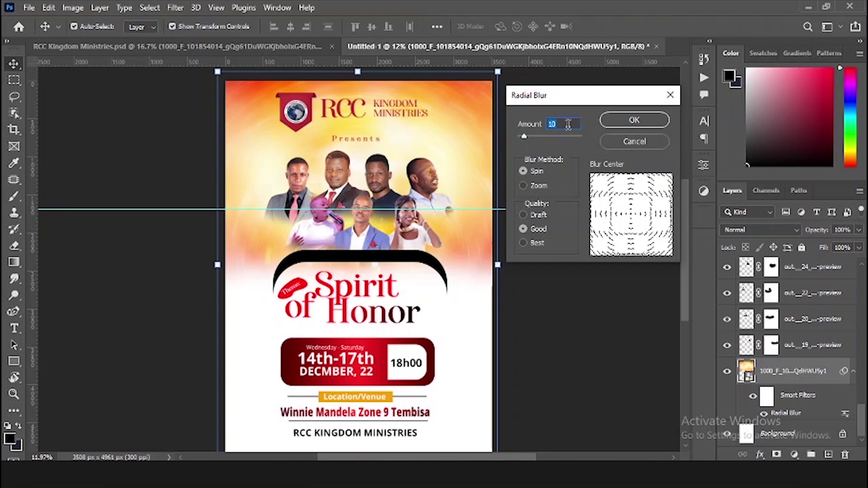
{"action": "left_click", "coordinate": [569, 124]}
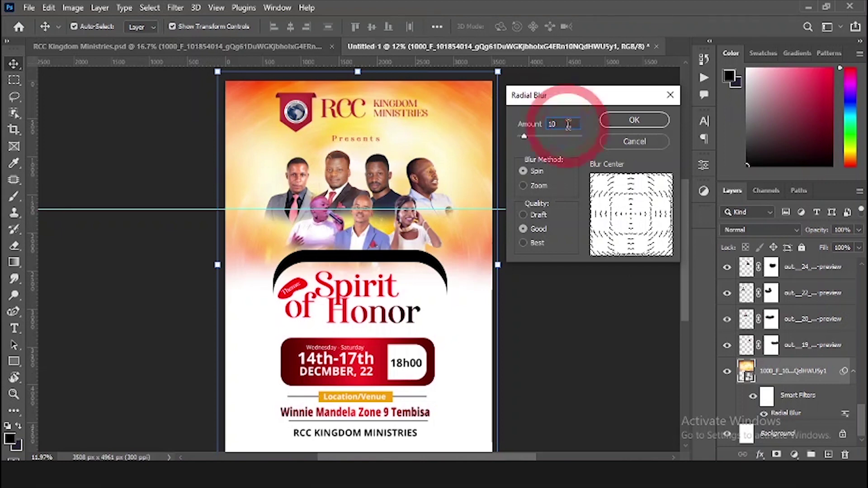
{"action": "left_click", "coordinate": [668, 96]}
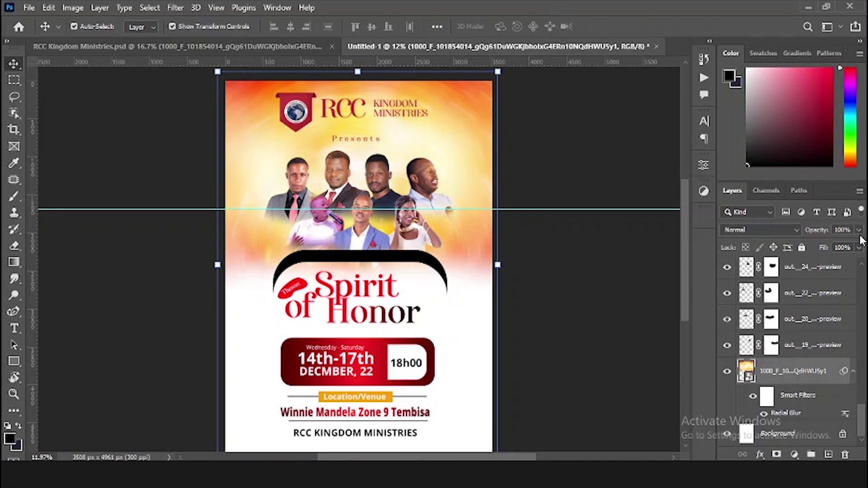
Step: Set the light-burst image layer's opacity to 50% and deselect the layer
{"action": "type", "text": "5"}
{"action": "key", "text": "Return"}
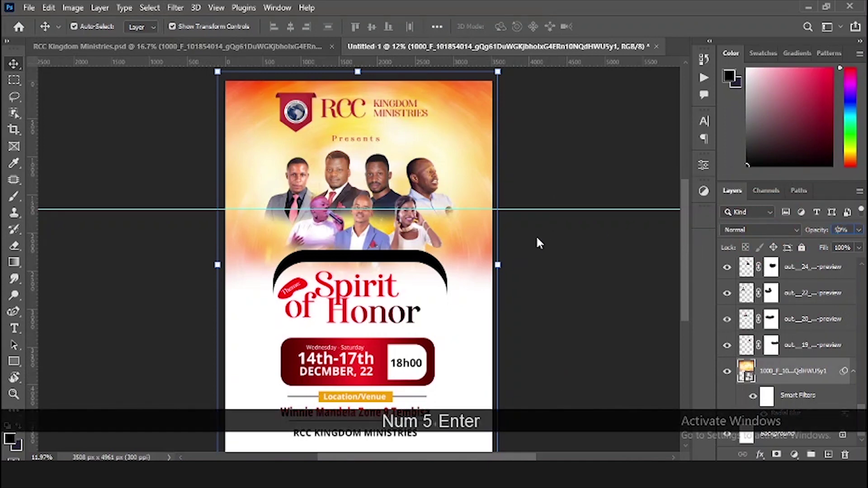
{"action": "left_click", "coordinate": [575, 274]}
{"action": "left_click", "coordinate": [576, 274]}
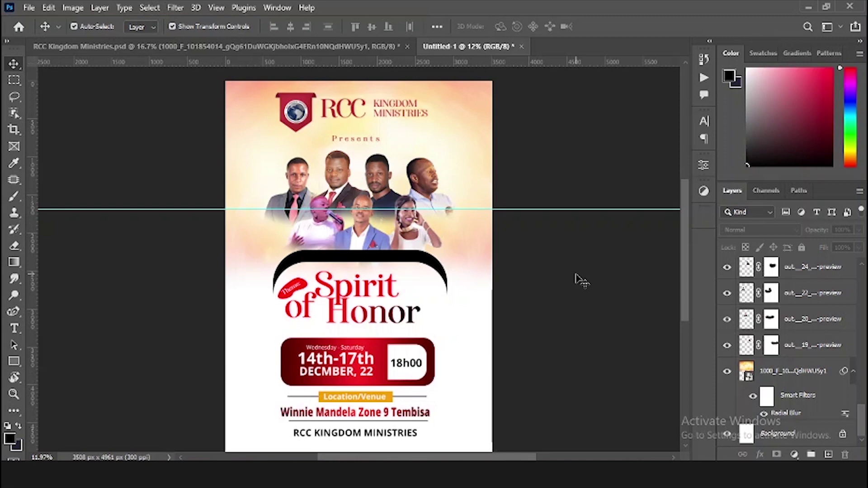
Step: Add a new layer directly above the light-burst image and enlarge the brush to about 1600 px
{"action": "left_click", "coordinate": [789, 370]}
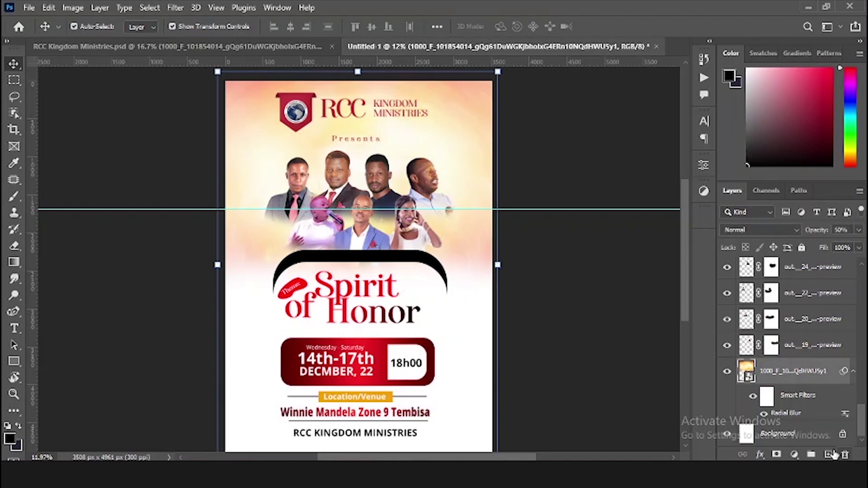
{"action": "left_click", "coordinate": [828, 452]}
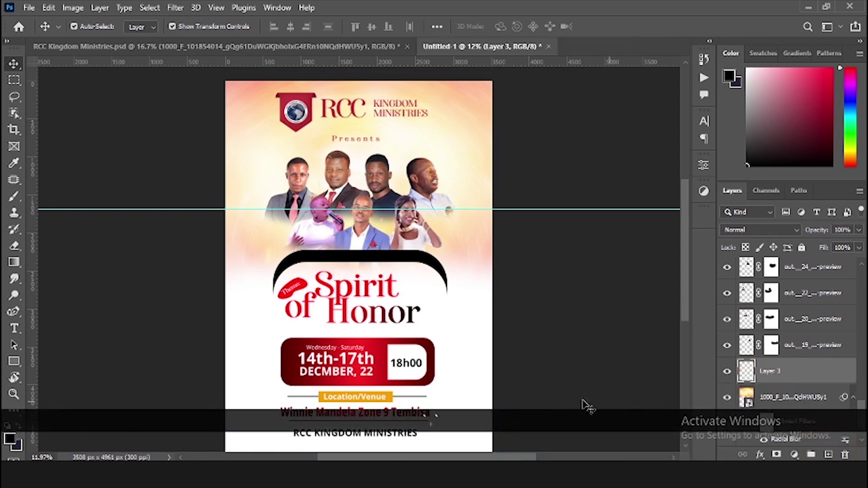
{"action": "key", "text": "b"}
{"action": "key", "text": "Caps_Lock"}
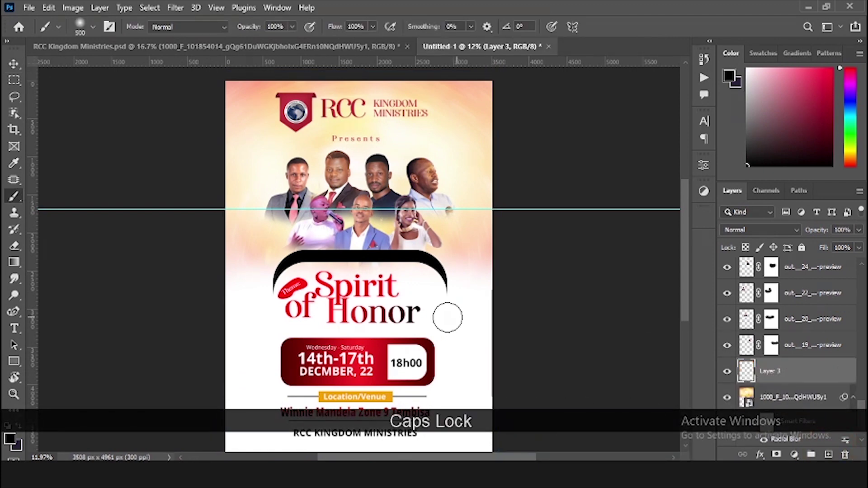
{"action": "key", "text": "bracketright"}
{"action": "key", "text": "bracketright"}
{"action": "key", "text": "bracketright"}
{"action": "key", "text": "bracketright"}
{"action": "key", "text": "bracketright"}
{"action": "key", "text": "bracketright"}
{"action": "key", "text": "bracketright"}
{"action": "key", "text": "bracketright"}
{"action": "key", "text": "bracketright"}
{"action": "key", "text": "bracketright"}
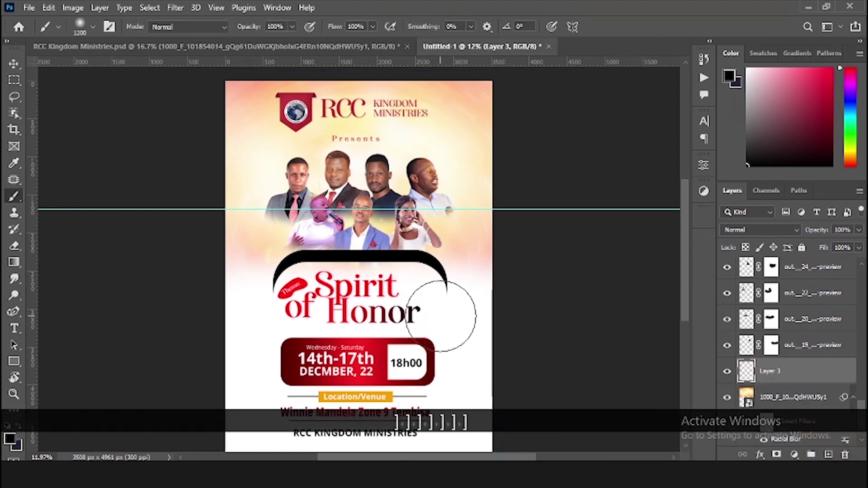
Step: Sample the peach tone near the flyer's upper right corner and brush it over the lower half of the background
{"action": "key", "text": "alt"}
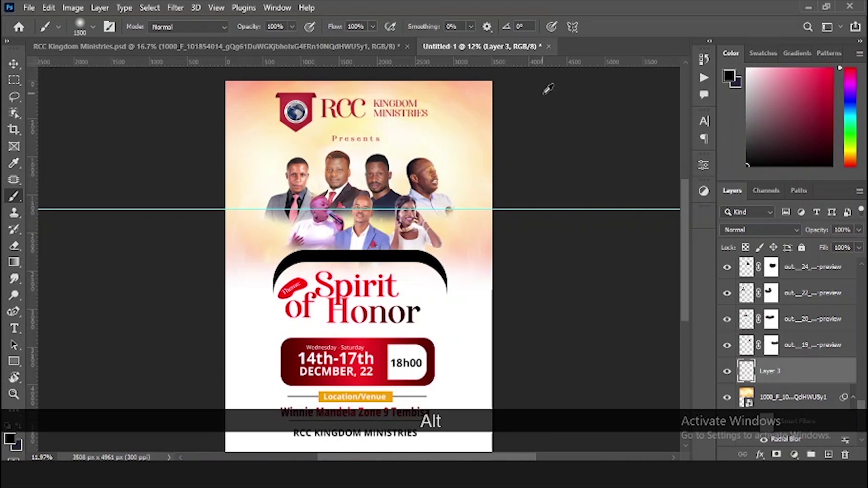
{"action": "left_click", "coordinate": [466, 98]}
{"action": "scroll", "coordinate": [451, 336], "scroll_direction": "down", "scroll_amount": 3}
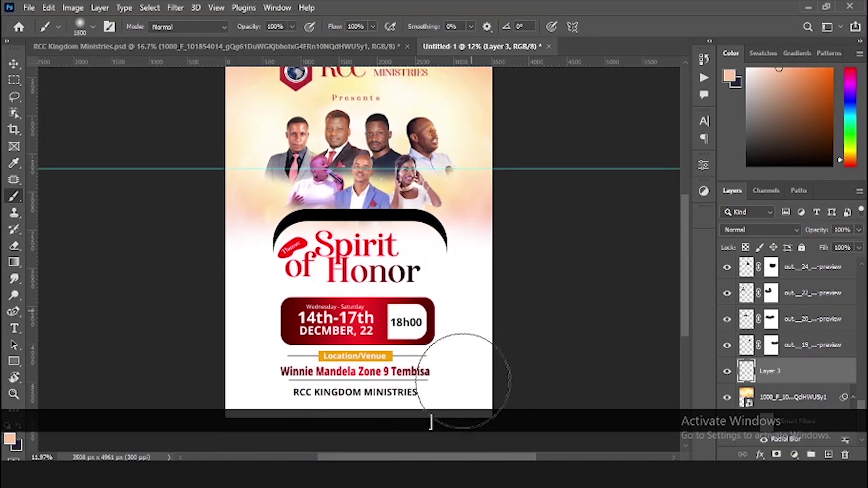
{"action": "mouse_move", "coordinate": [466, 378]}
{"action": "left_mouse_down"}
{"action": "mouse_move", "coordinate": [353, 427]}
{"action": "mouse_move", "coordinate": [236, 382]}
{"action": "left_mouse_up"}
{"action": "mouse_move", "coordinate": [232, 298]}
{"action": "left_mouse_down"}
{"action": "mouse_move", "coordinate": [226, 319]}
{"action": "mouse_move", "coordinate": [369, 407]}
{"action": "left_mouse_up"}
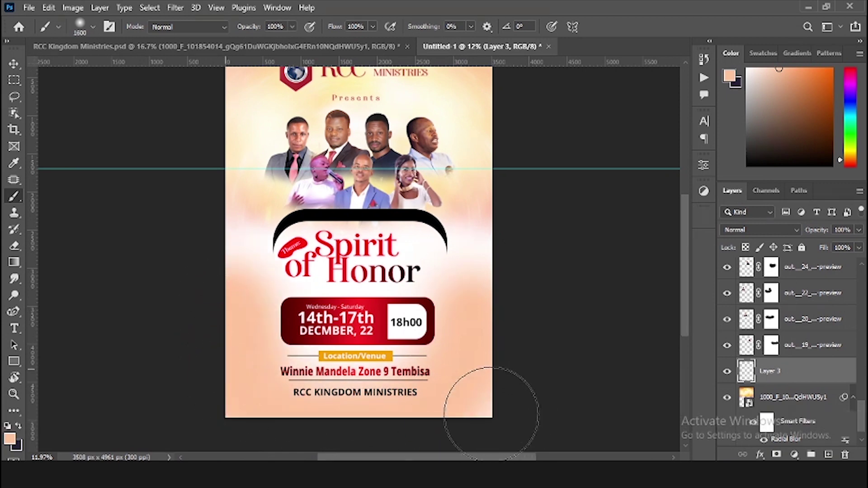
{"action": "mouse_move", "coordinate": [206, 294]}
{"action": "left_mouse_down"}
{"action": "mouse_move", "coordinate": [252, 340]}
{"action": "mouse_move", "coordinate": [514, 382]}
{"action": "mouse_move", "coordinate": [518, 281]}
{"action": "mouse_move", "coordinate": [441, 383]}
{"action": "left_mouse_up"}
{"action": "mouse_move", "coordinate": [223, 249]}
{"action": "left_mouse_down"}
{"action": "mouse_move", "coordinate": [263, 307]}
{"action": "mouse_move", "coordinate": [303, 315]}
{"action": "left_mouse_up"}
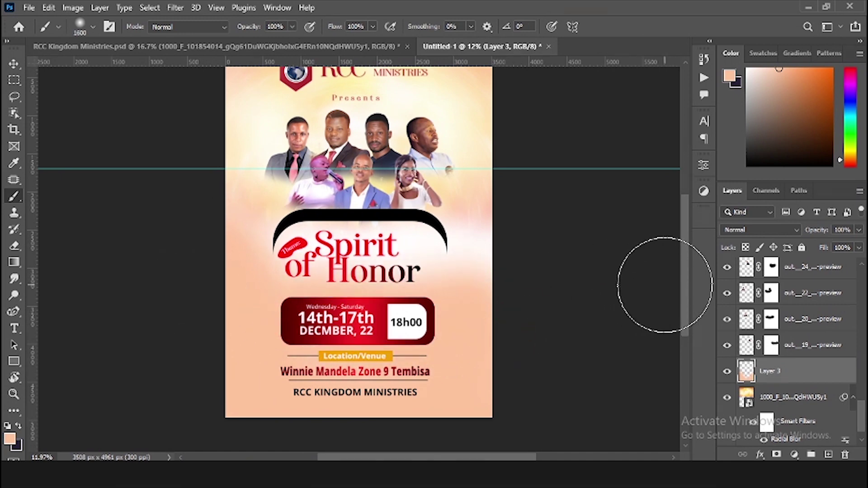
Step: Set the peach paint layer's opacity to 40% after trying other strengths
{"action": "key", "text": "v"}
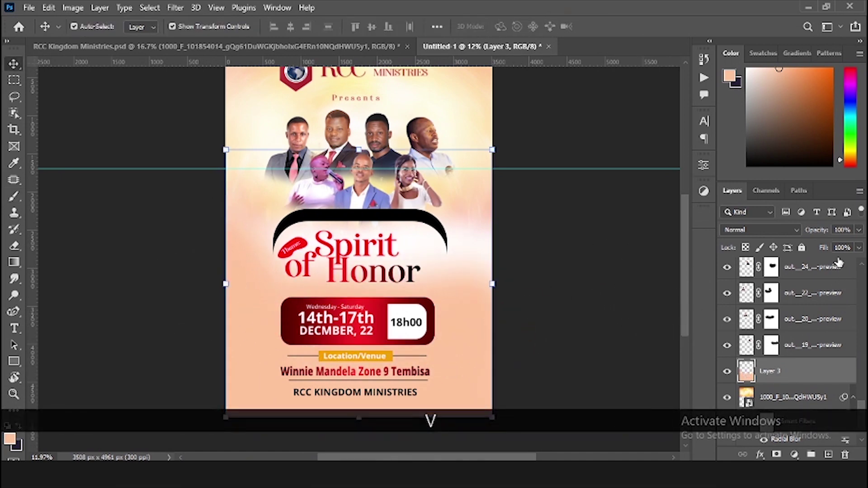
{"action": "key", "text": "5"}
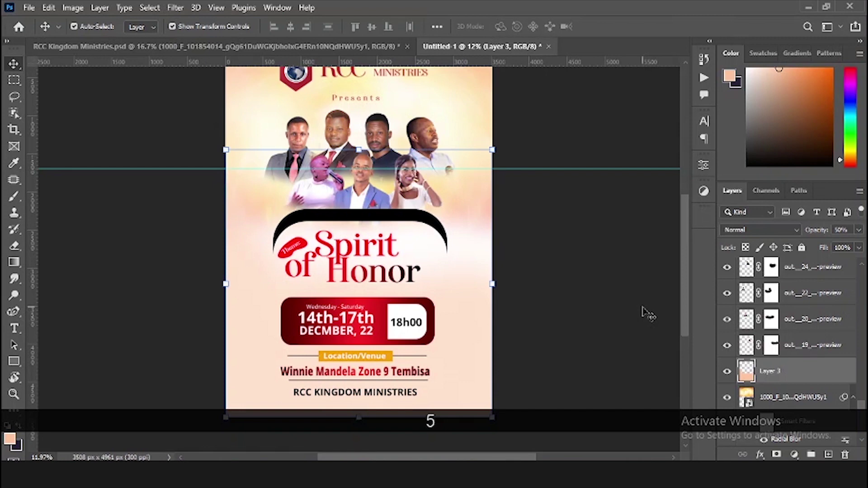
{"action": "key", "text": "7"}
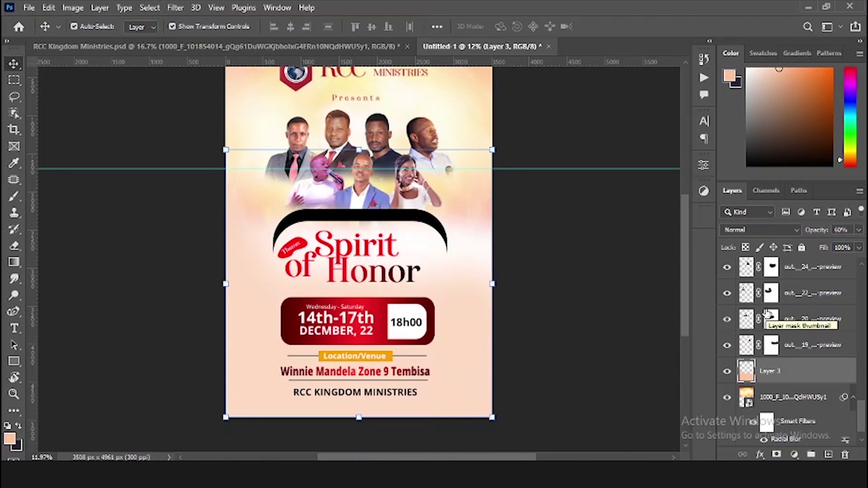
{"action": "key", "text": "1"}
{"action": "key", "text": "2"}
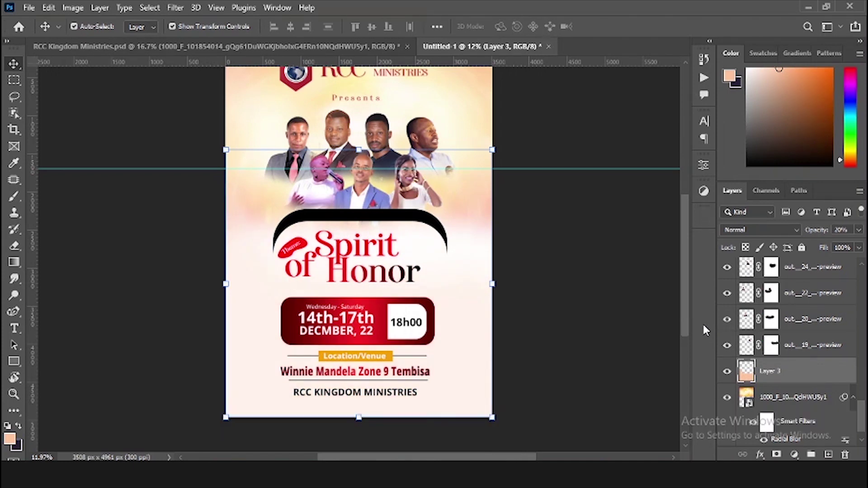
{"action": "key", "text": "5"}
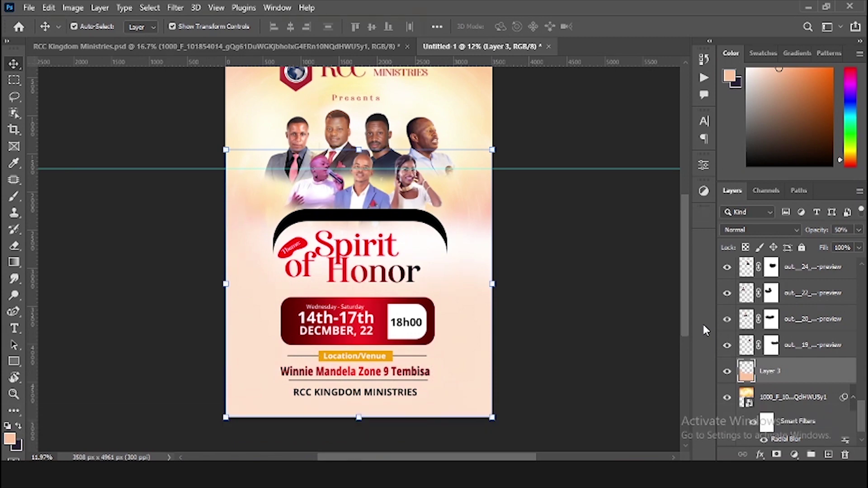
{"action": "key", "text": "4"}
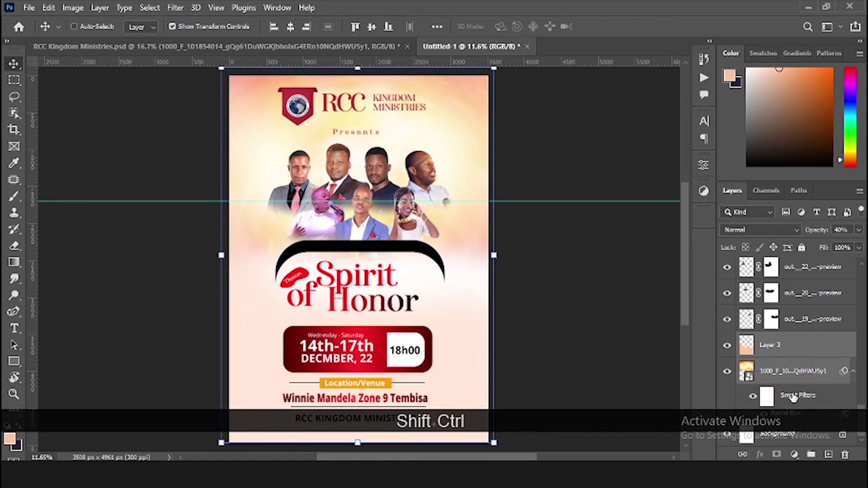
Step: Group the peach paint layer with the light-burst image, and toggle the group's visibility to check the background's effect
{"action": "key", "text": "shift+ctrl+g"}
{"action": "left_click", "coordinate": [726, 413]}
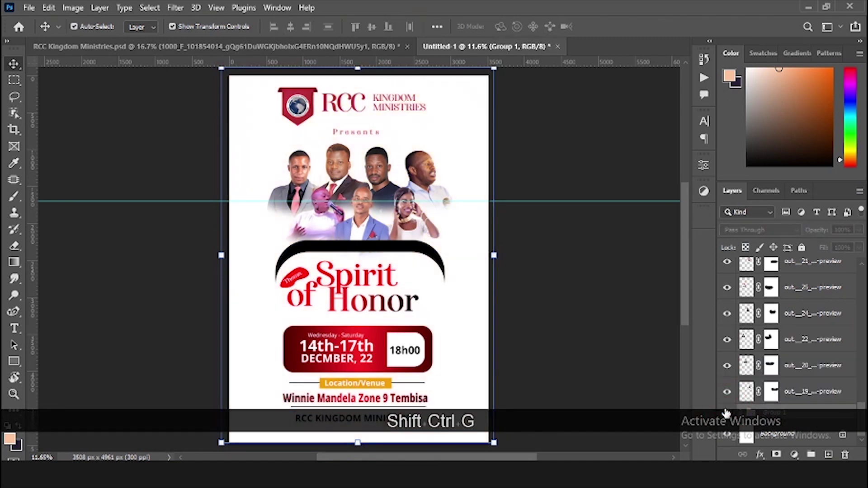
{"action": "left_click", "coordinate": [726, 413]}
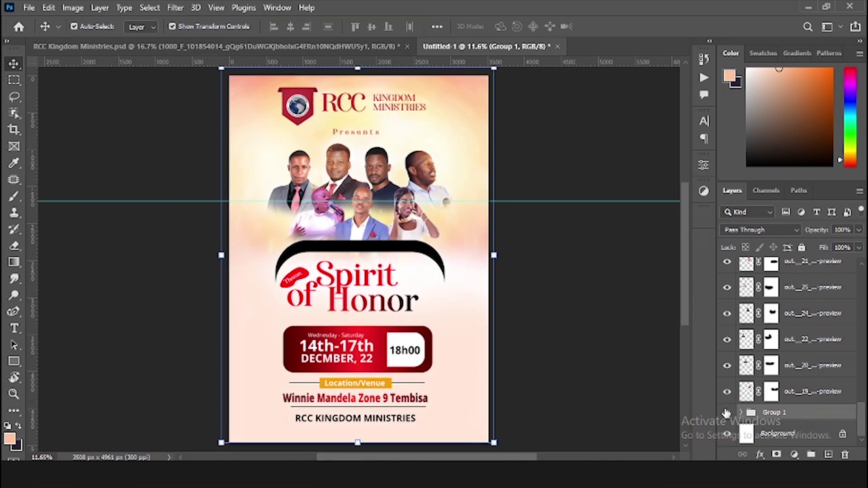
{"action": "left_click", "coordinate": [575, 253]}
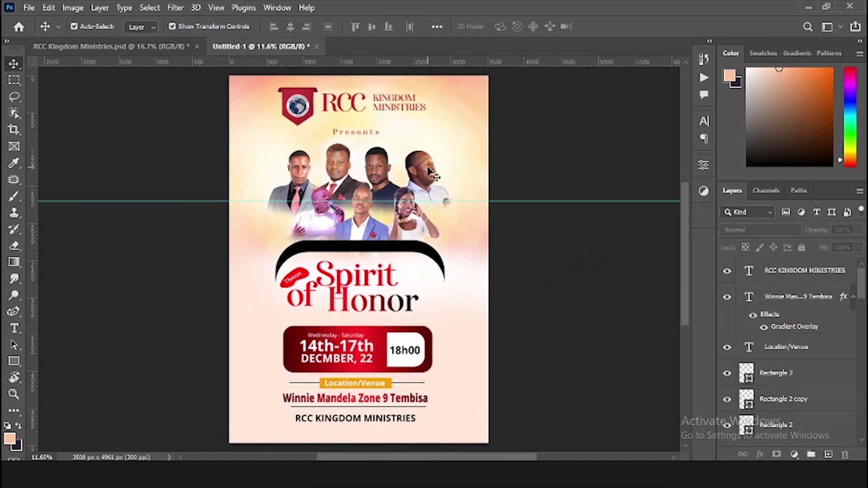
Step: Compare the flyer's new background with the finished design in RCC Kingdom Ministries.psd
{"action": "left_click", "coordinate": [142, 47]}
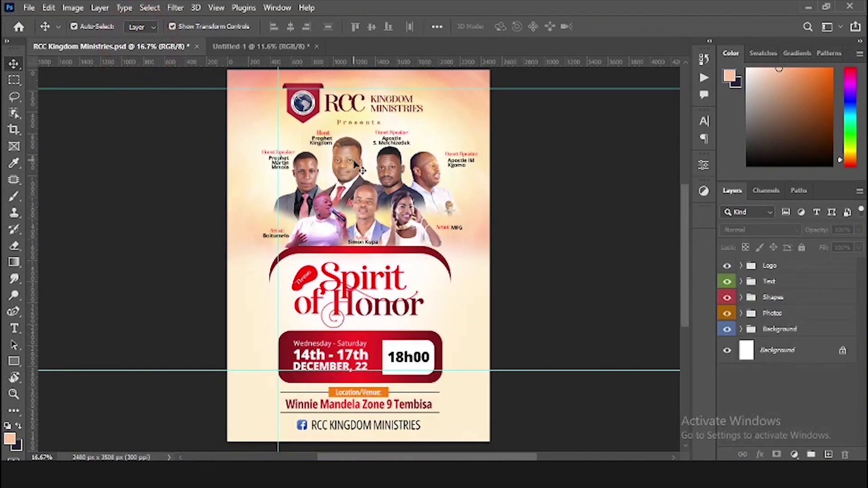
{"action": "left_click", "coordinate": [277, 49]}
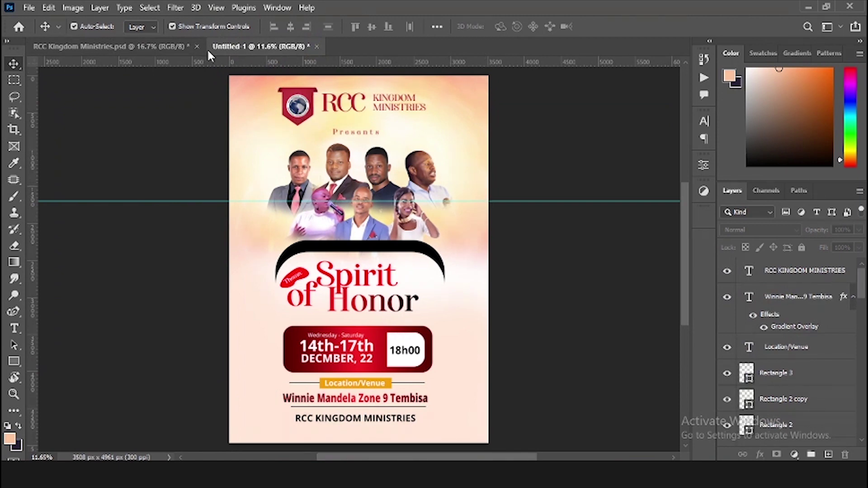
{"action": "left_click", "coordinate": [163, 47]}
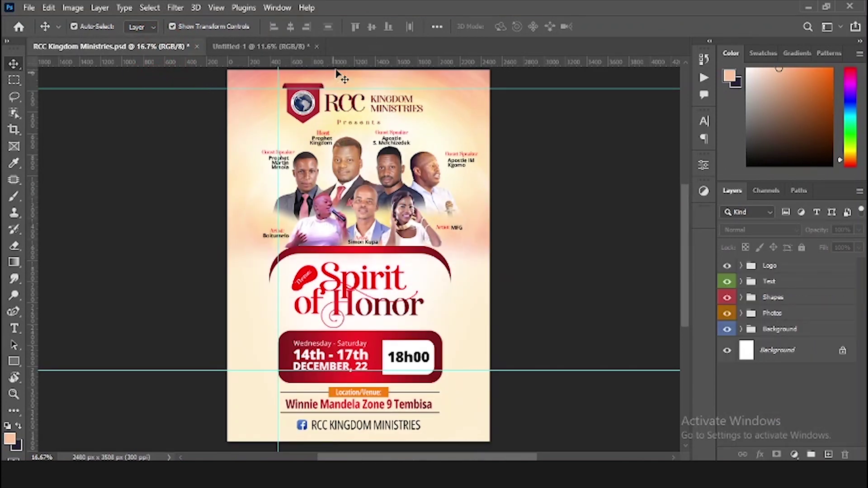
{"action": "left_click", "coordinate": [275, 56]}
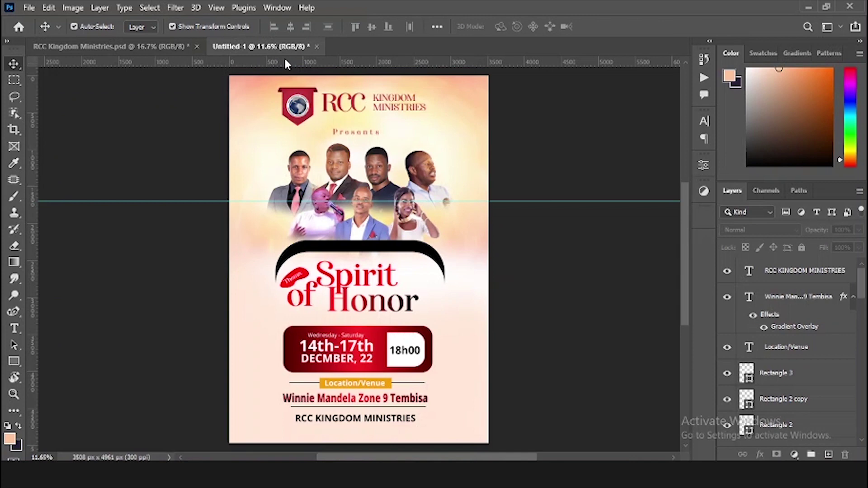